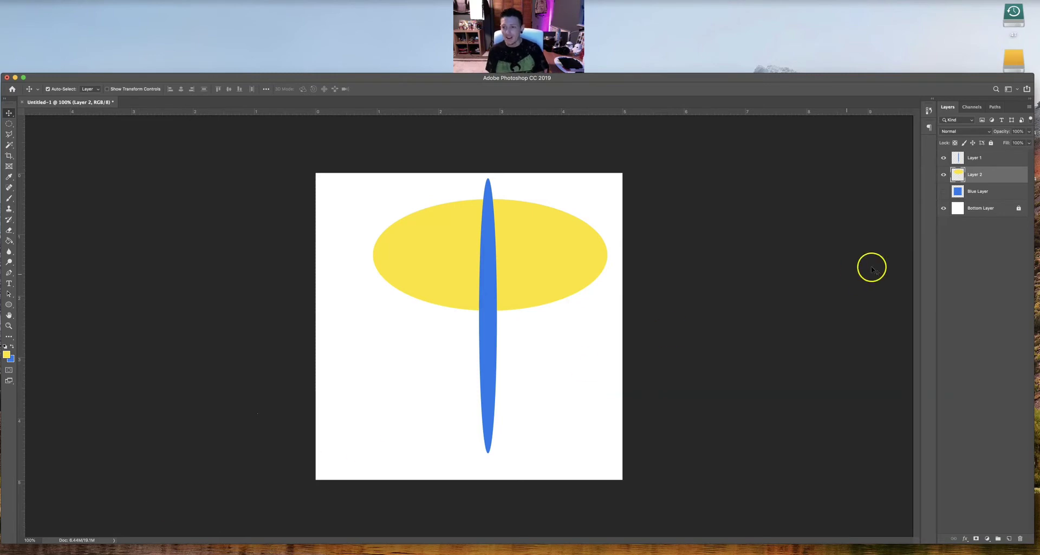
Select Layer 1, which holds the tall blue ellipse, in the Layers panel.
click(990, 158)
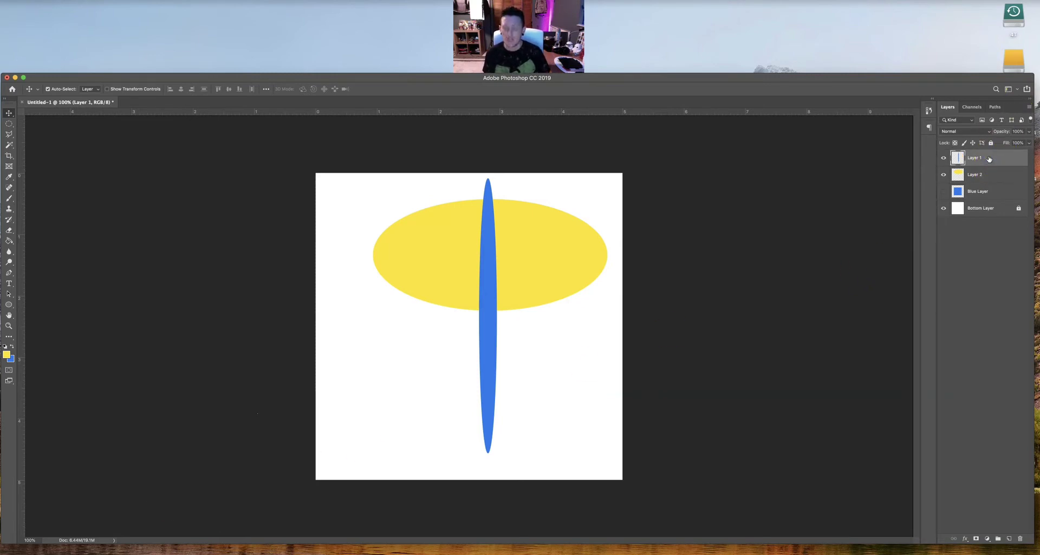
Rescale the blue ellipse to about 101% width and 100% height, and move it up over the yellow ellipse.
key(super+t)
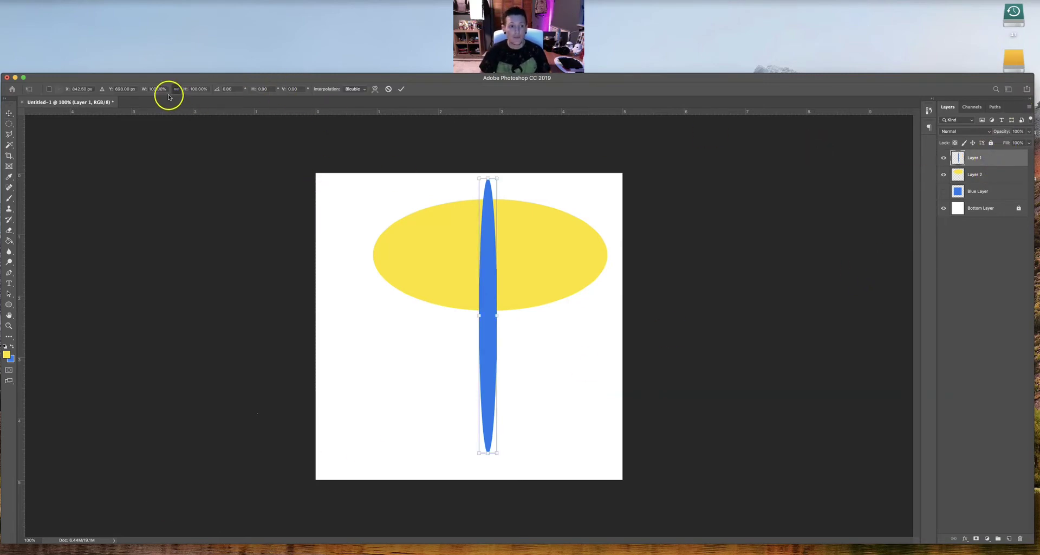
click(184, 90)
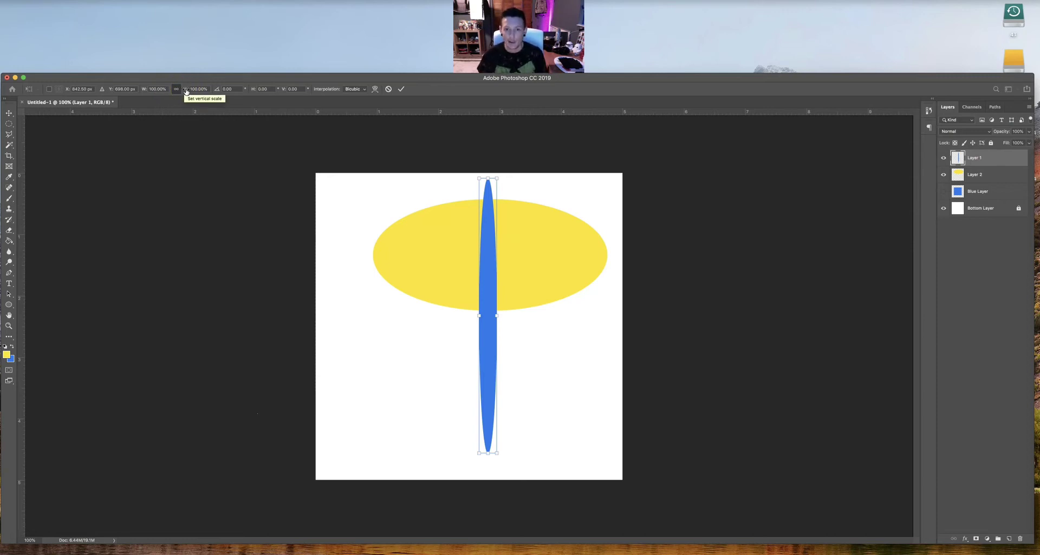
click(193, 97)
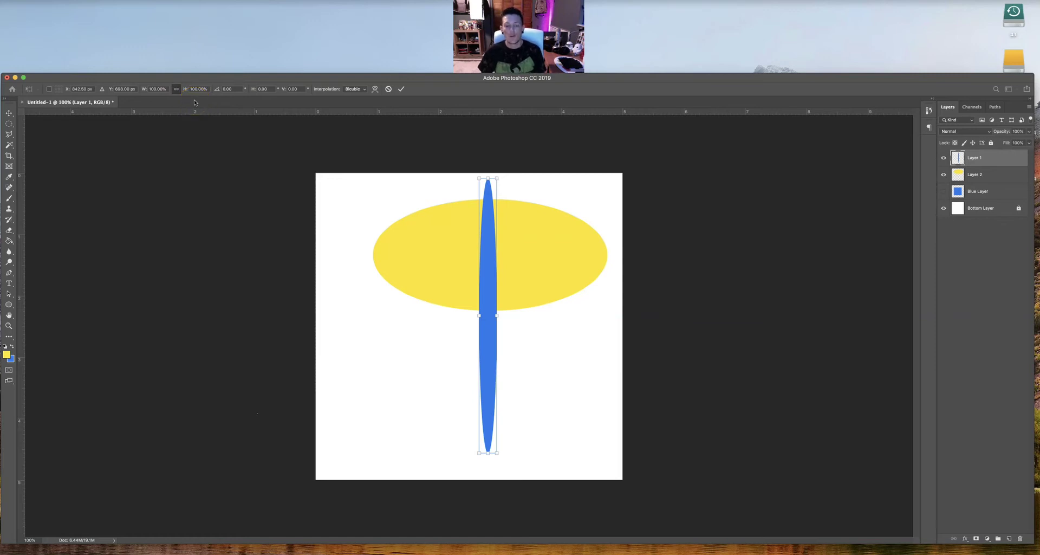
click(176, 89)
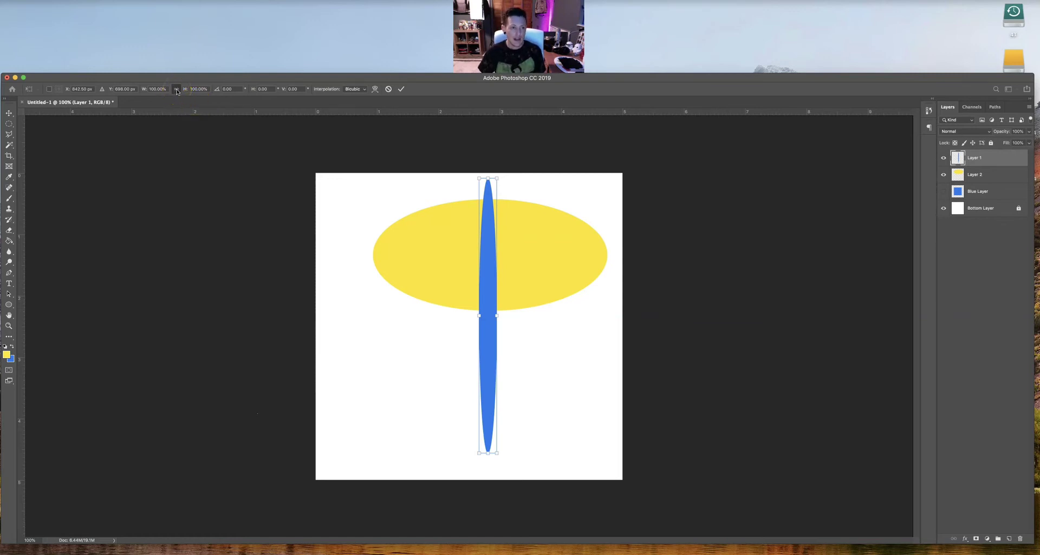
click(176, 90)
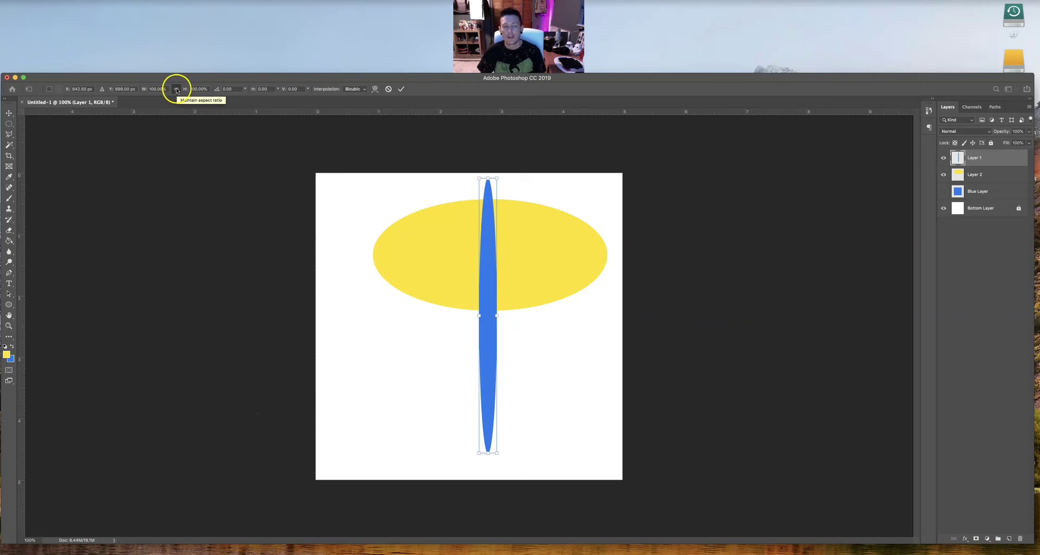
click(220, 110)
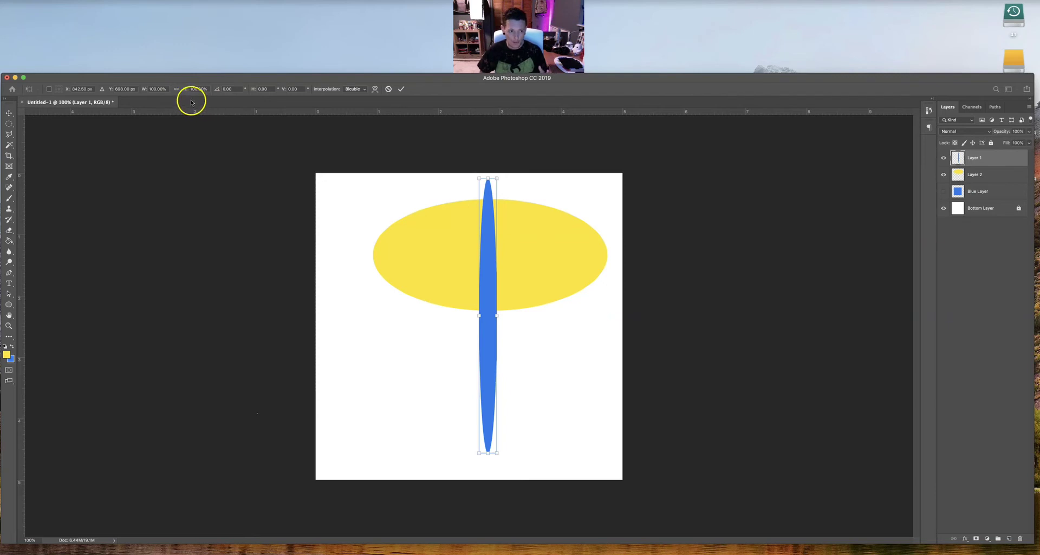
mouse_move(186, 90)
mouse_down()
mouse_move(217, 93)
mouse_move(188, 96)
mouse_up()
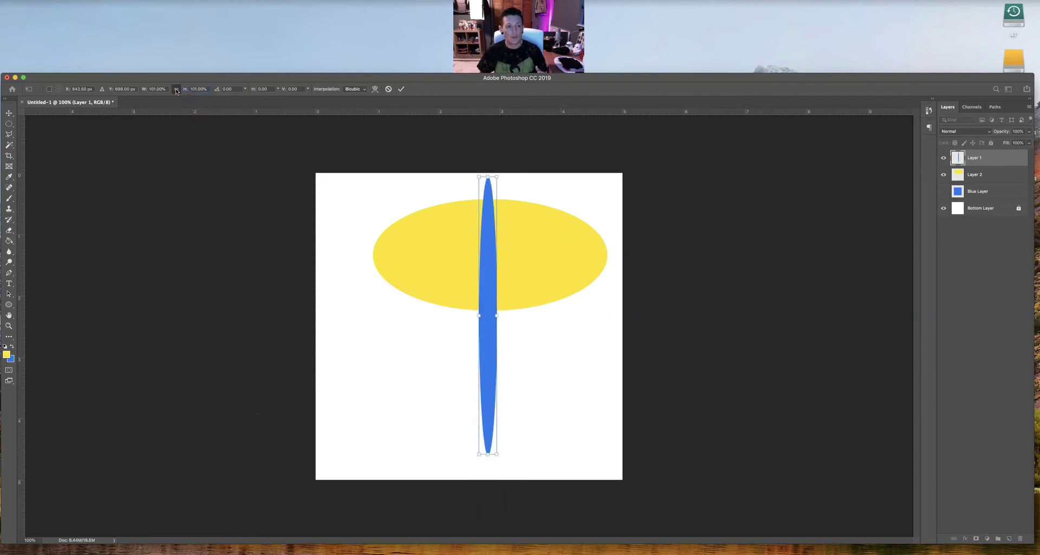
click(177, 90)
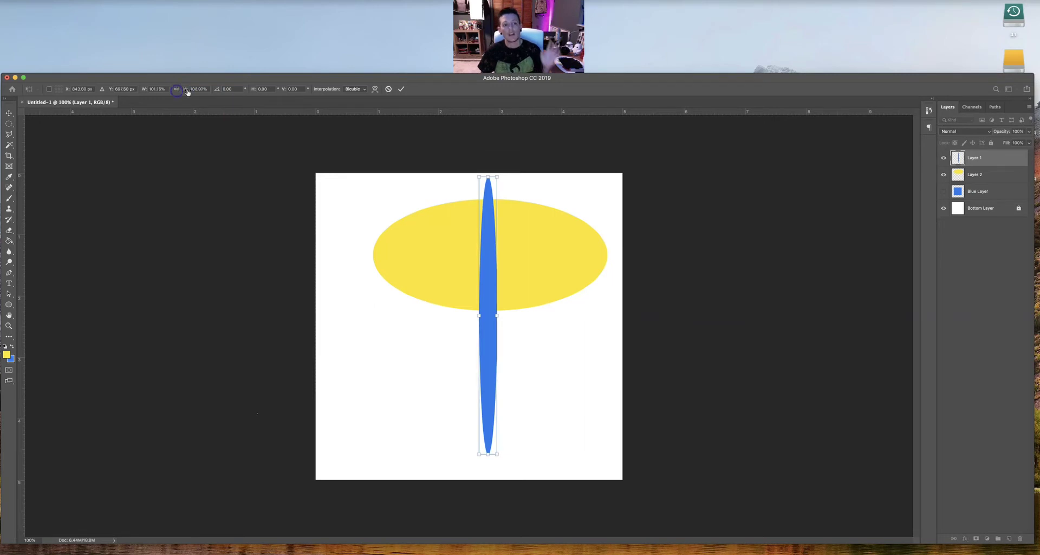
drag(185, 91, 241, 162)
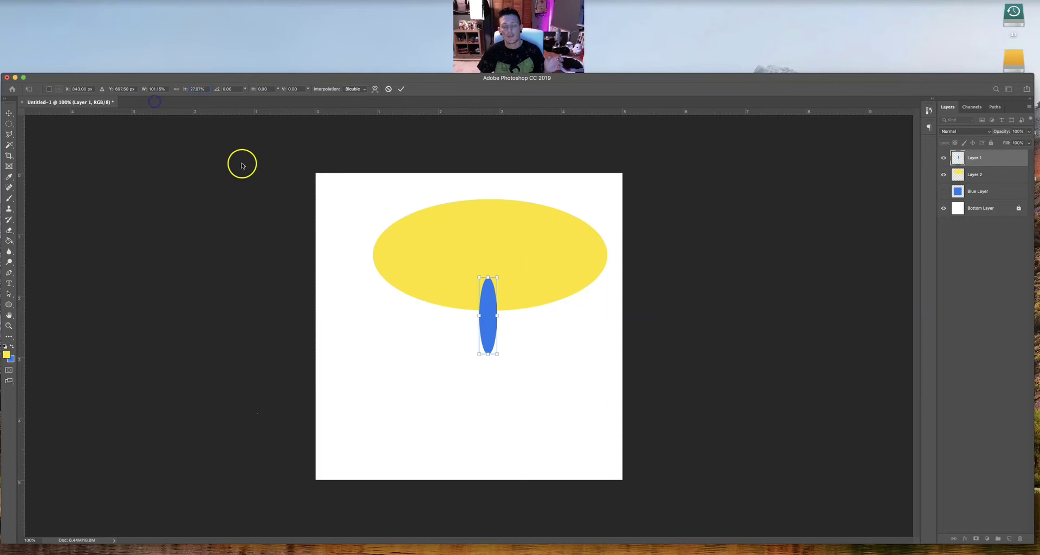
drag(500, 300, 495, 245)
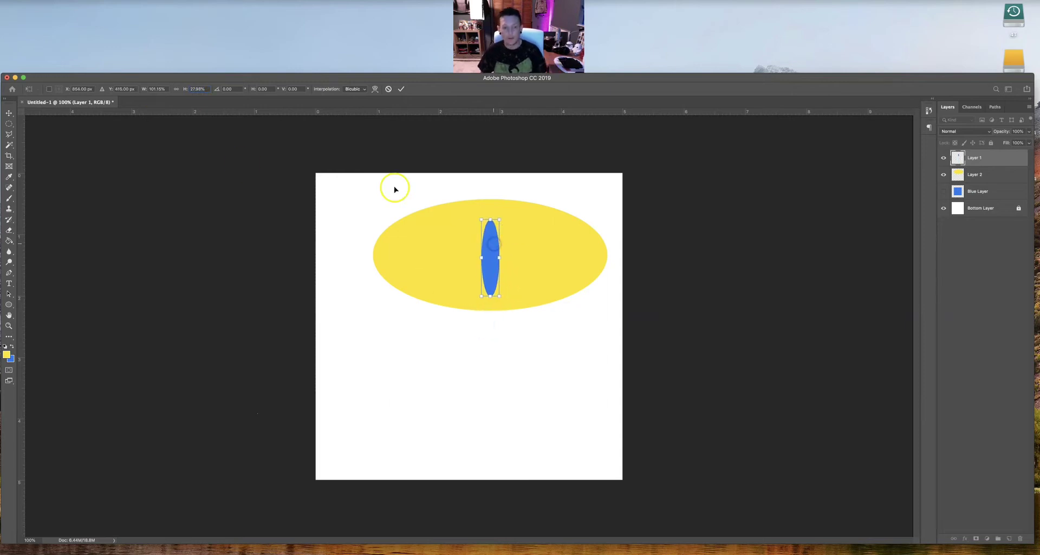
drag(188, 91, 192, 91)
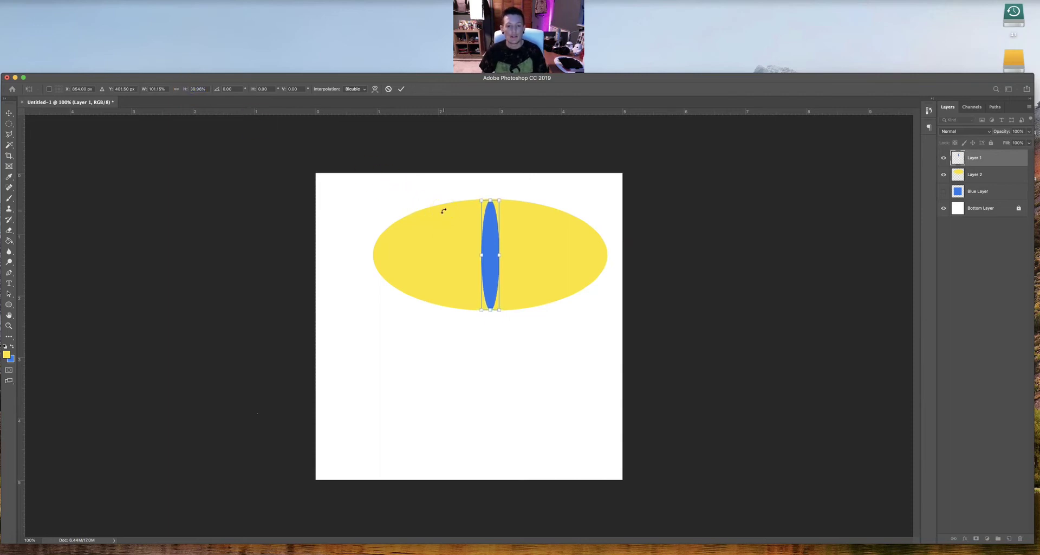
key(Return)
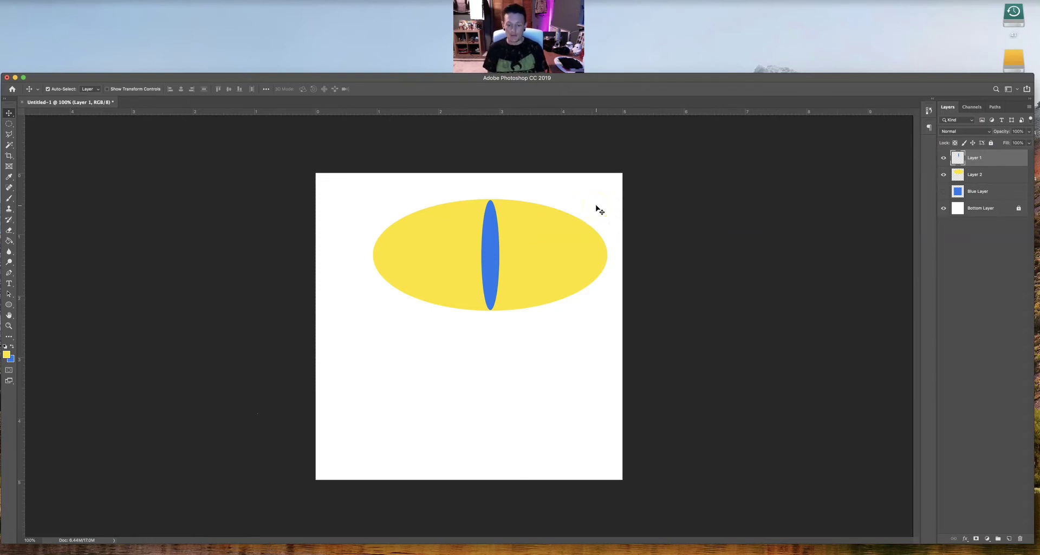
Add a layer mask to Layer 2 and reset the colours to default black and white.
click(665, 218)
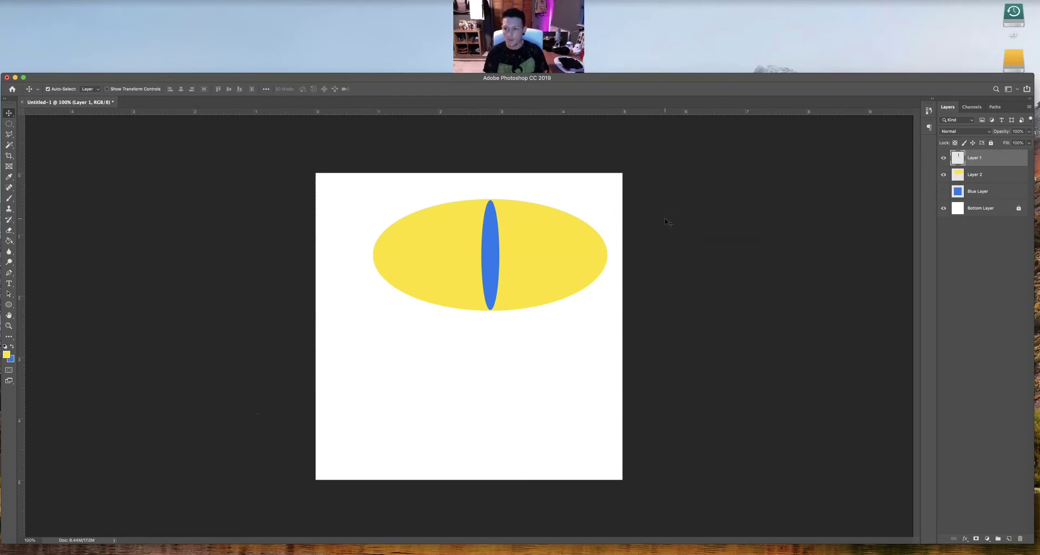
click(992, 178)
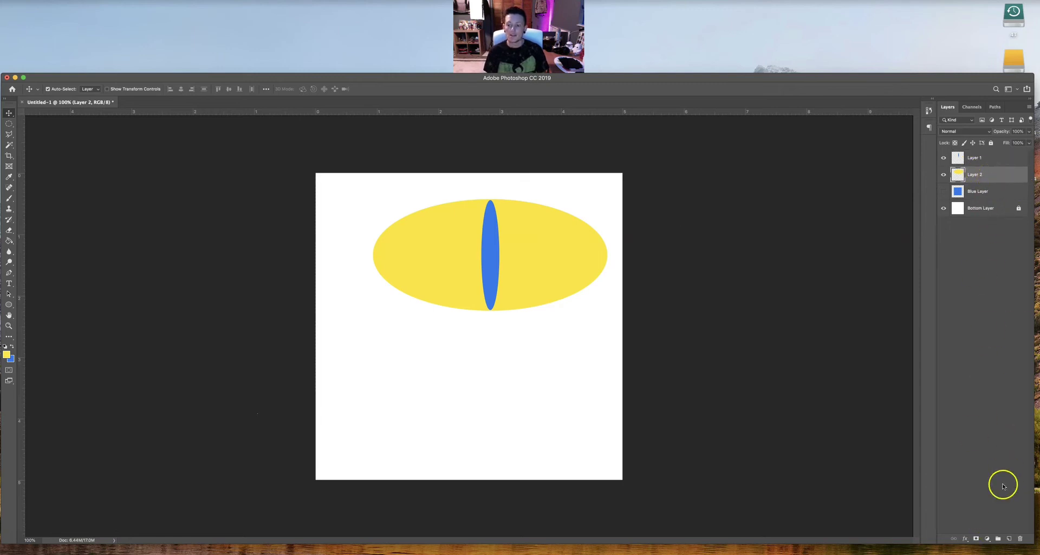
click(977, 540)
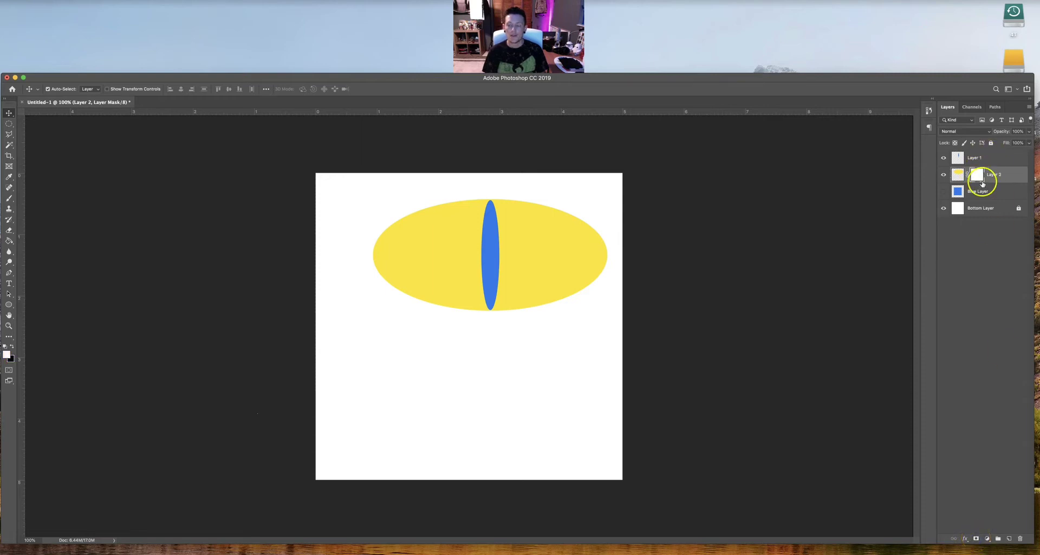
click(719, 245)
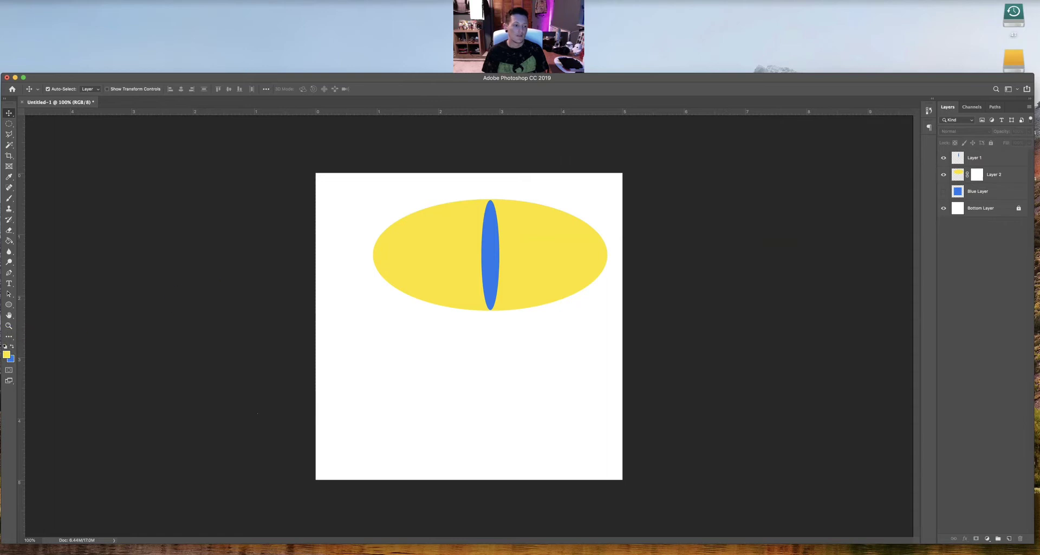
click(5, 347)
click(5, 347)
click(6, 347)
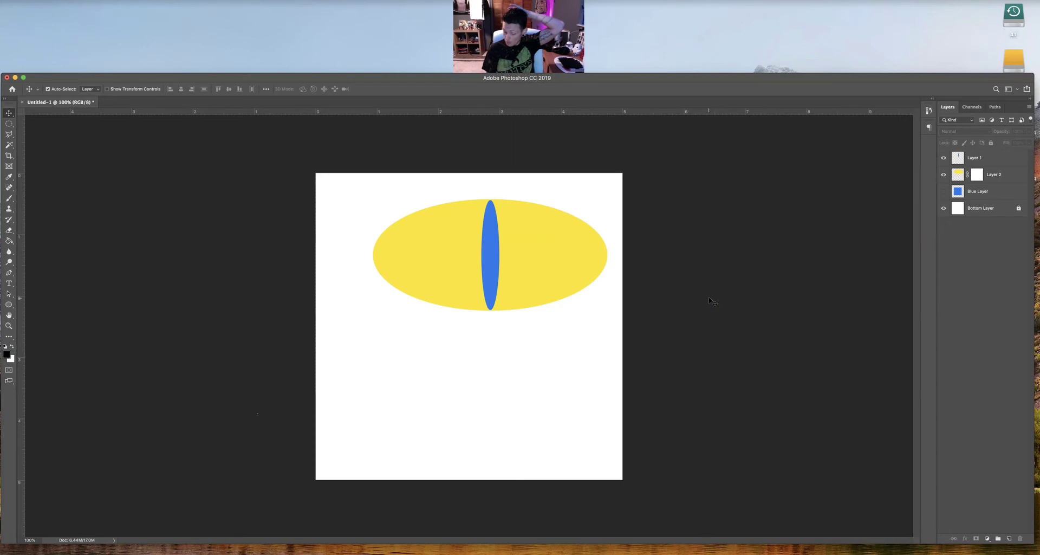
drag(729, 281, 746, 277)
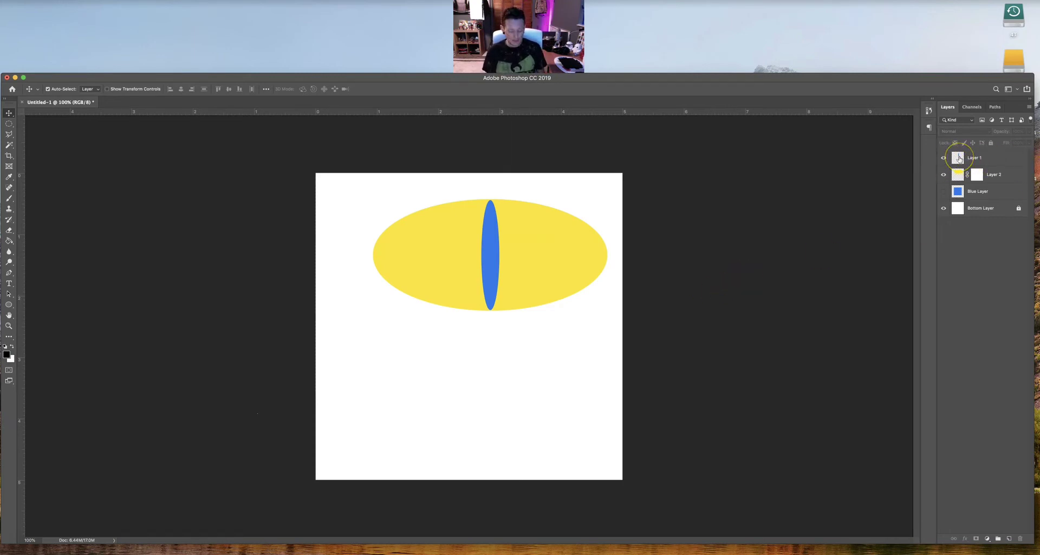
Load the blue ellipse as a selection, hide Layer 1, and target Layer 2's mask.
super+click(959, 158)
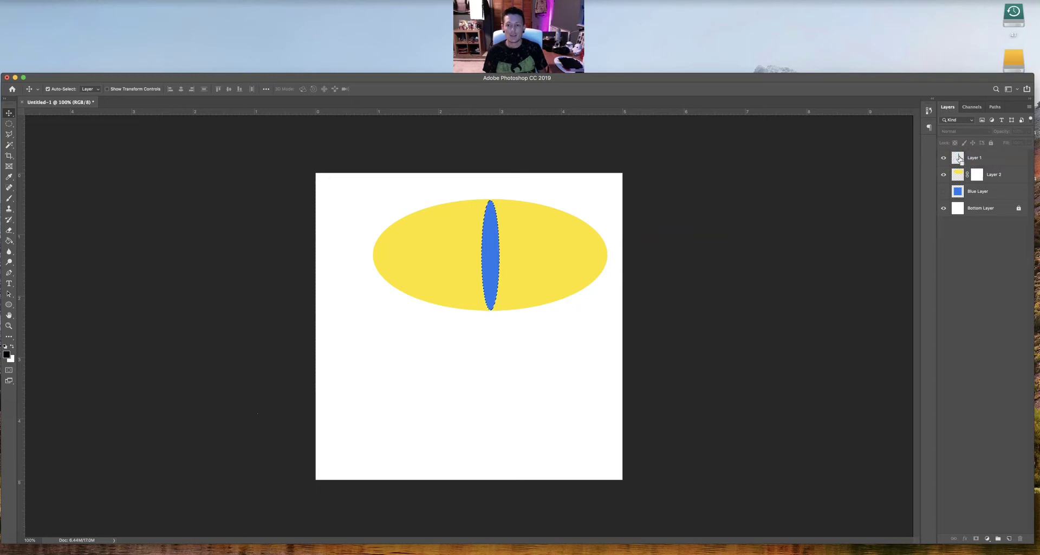
click(944, 159)
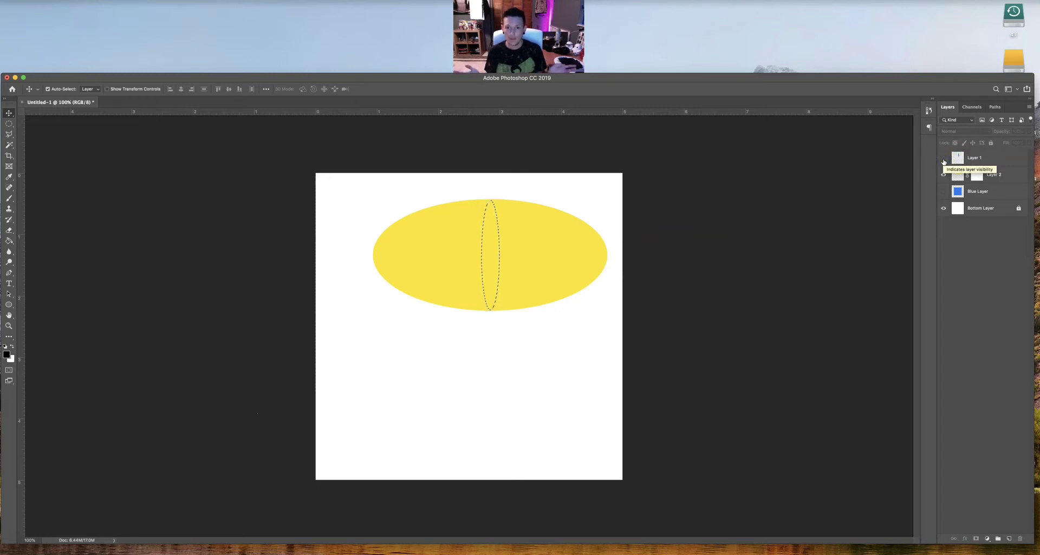
click(978, 174)
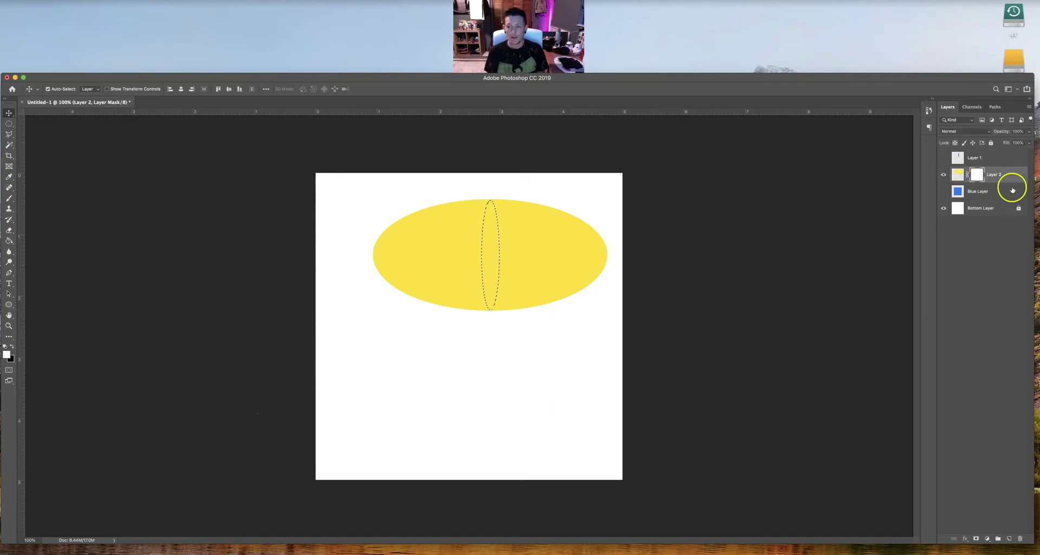
click(960, 174)
click(978, 174)
click(957, 174)
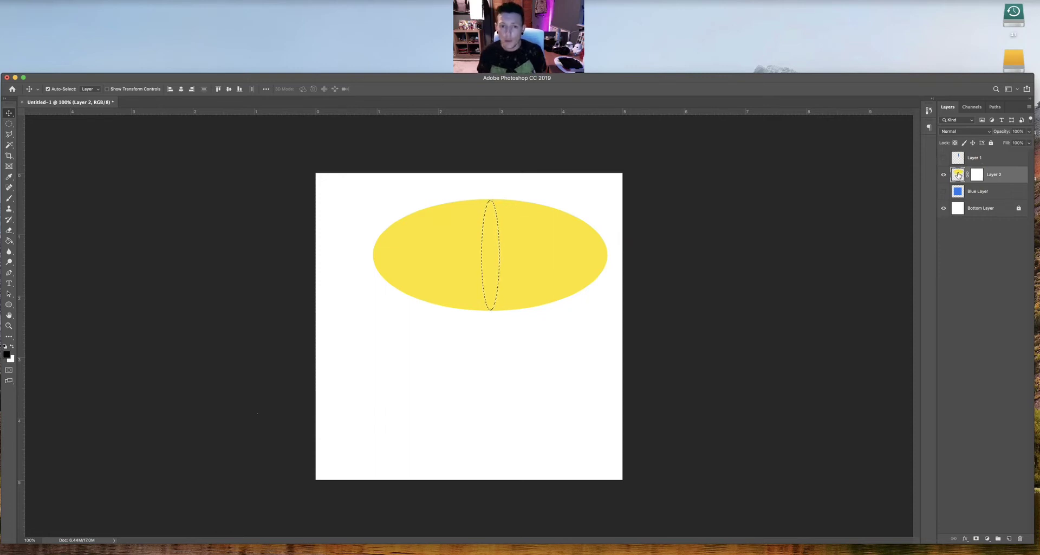
click(977, 174)
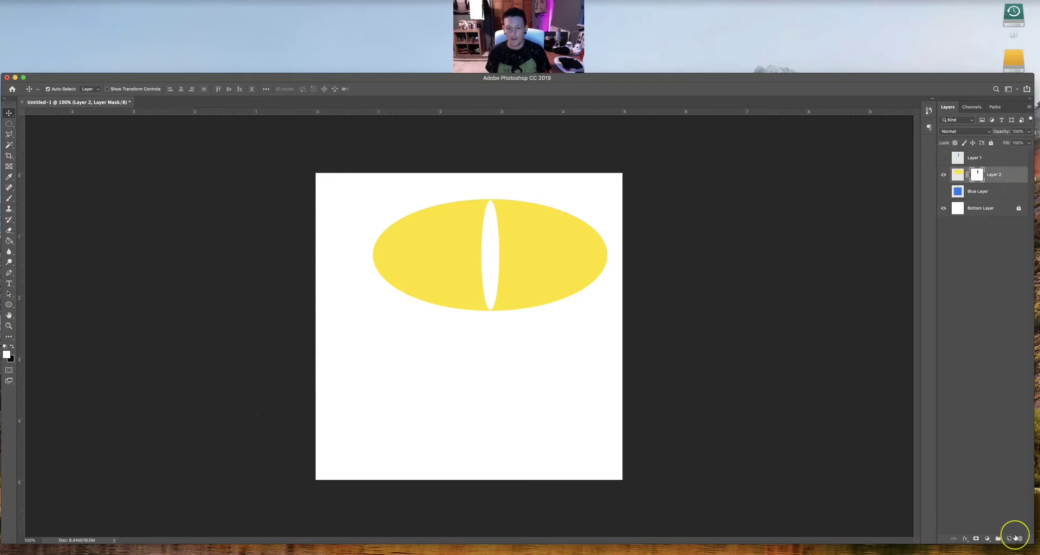
Duplicate Layer 2 with its mask as Layer 2 copy.
click(1007, 194)
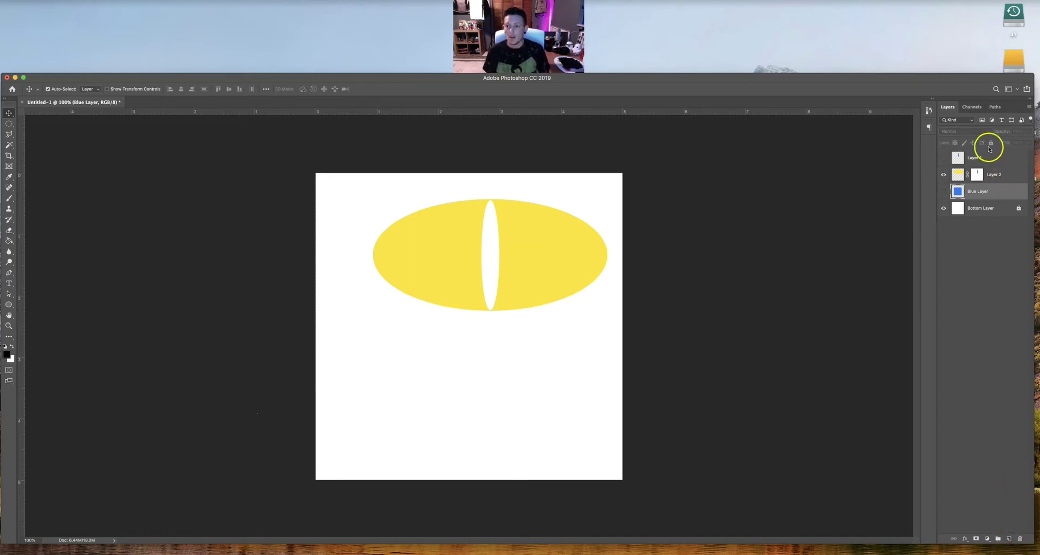
click(1005, 175)
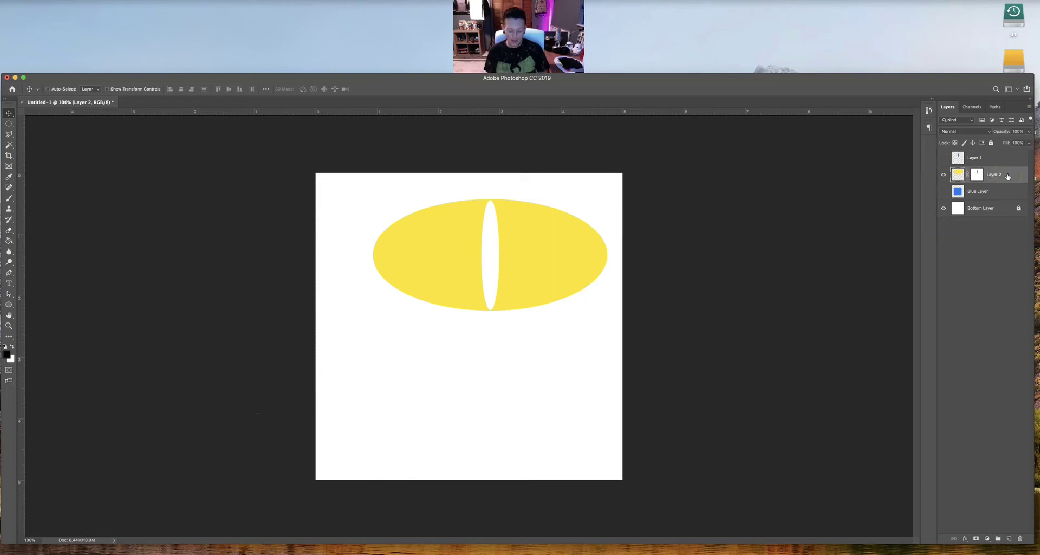
key(super+j)
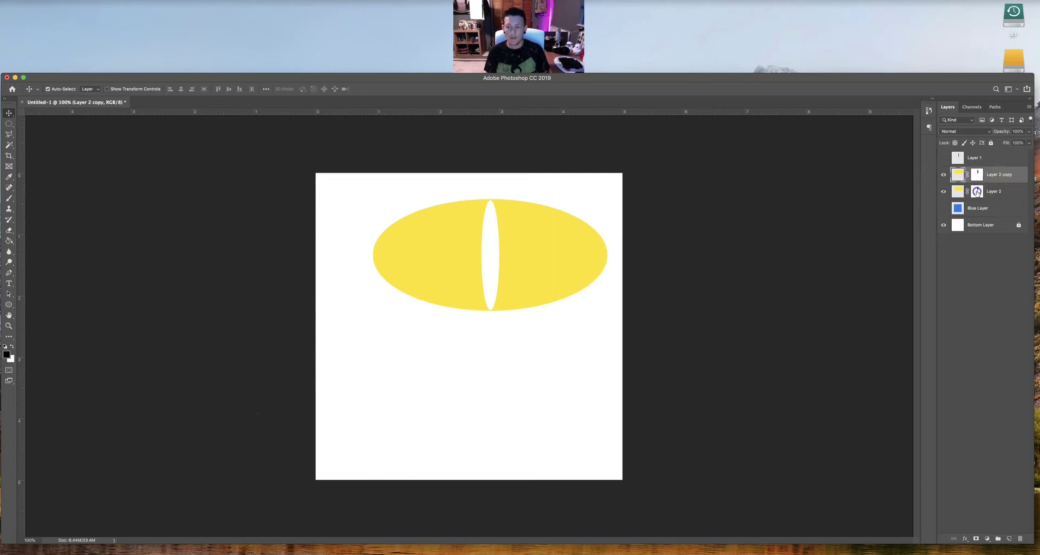
Disable, then delete, the original Layer 2's mask.
click(977, 192)
right_click(976, 192)
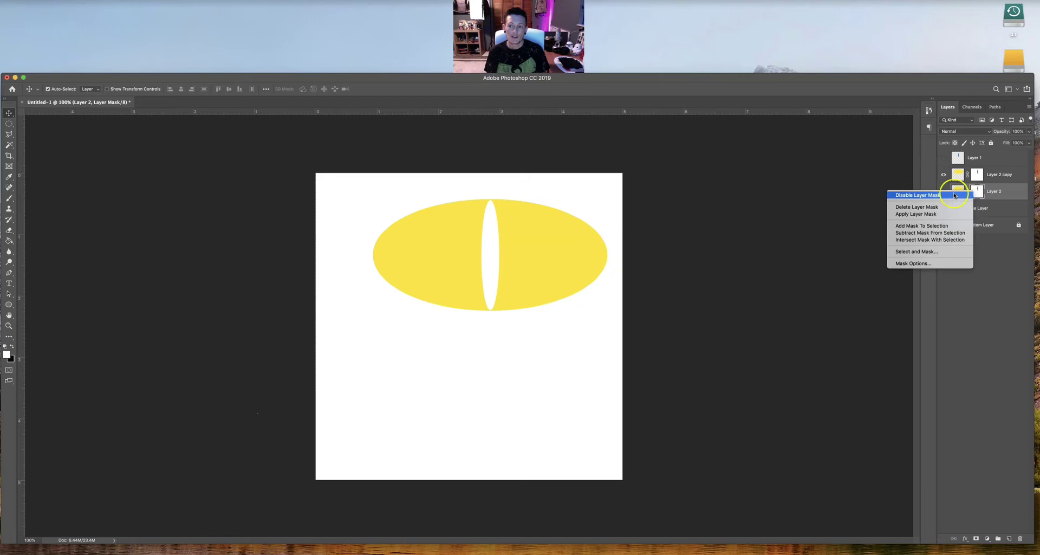
click(953, 196)
right_click(973, 192)
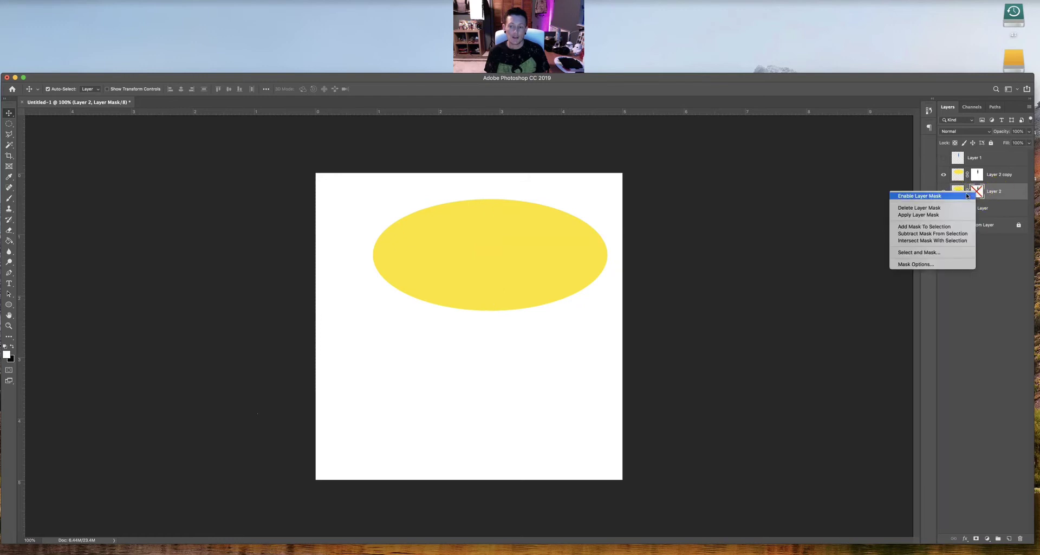
click(957, 208)
double_click(1012, 197)
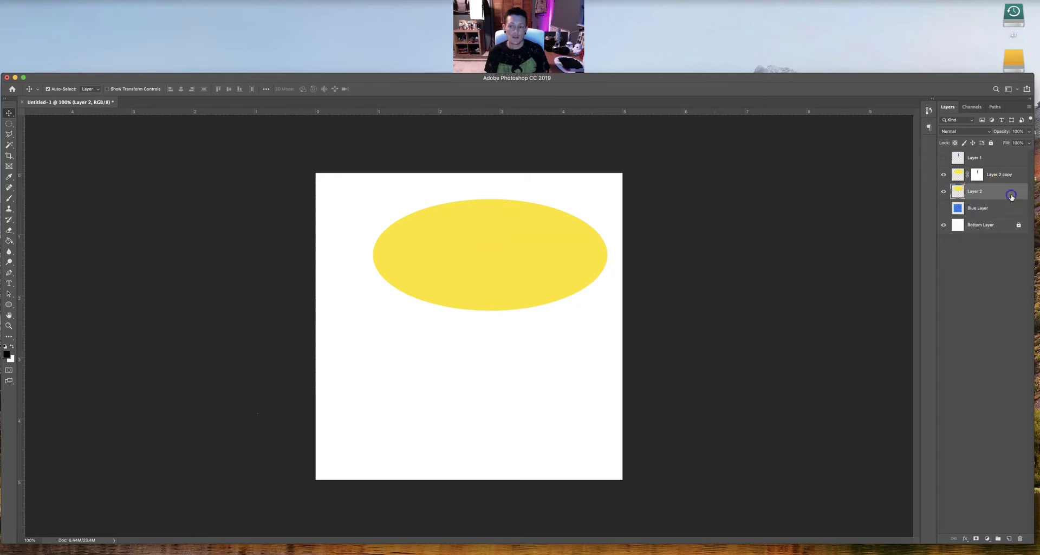
Add a black (000000) Color Overlay to Layer 2.
click(692, 321)
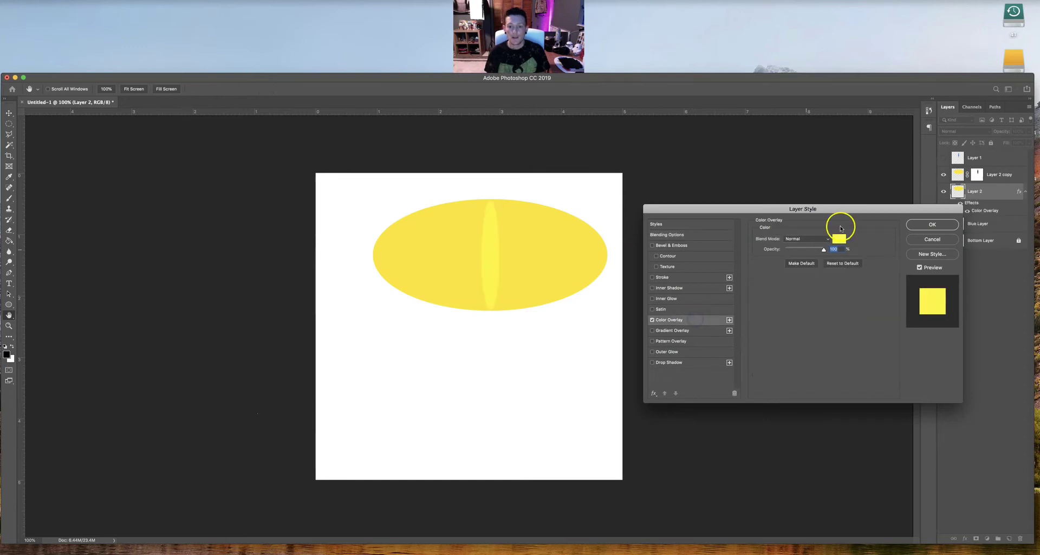
click(840, 238)
click(622, 196)
mouse_move(623, 196)
mouse_down()
mouse_move(648, 219)
mouse_move(624, 203)
mouse_move(642, 192)
mouse_move(690, 263)
mouse_up()
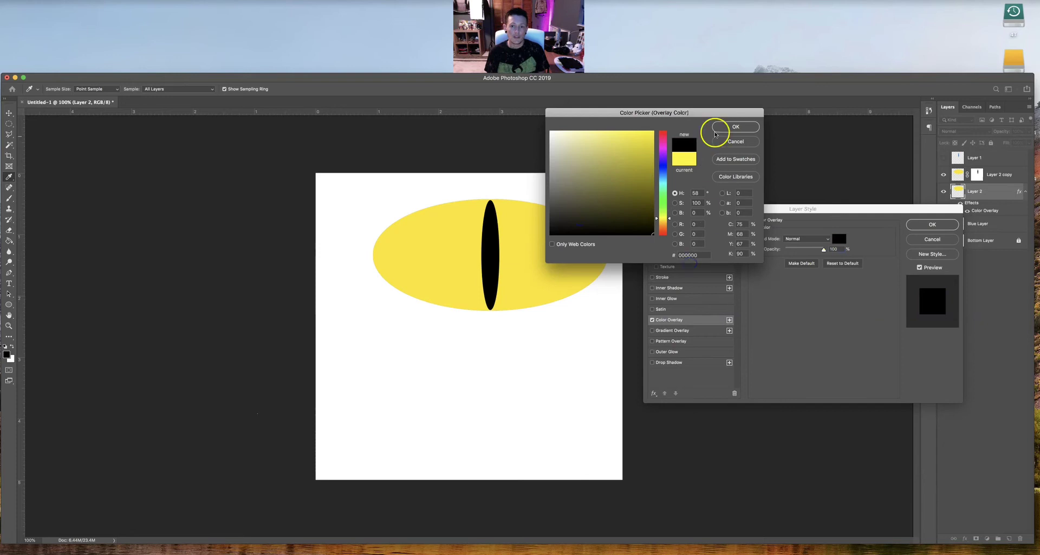
click(734, 126)
key(Return)
Zoom to 300% on the pupil's tip and start a linked free transform of the pupil layer.
key(super+equal)
key(super+equal)
key(super+equal)
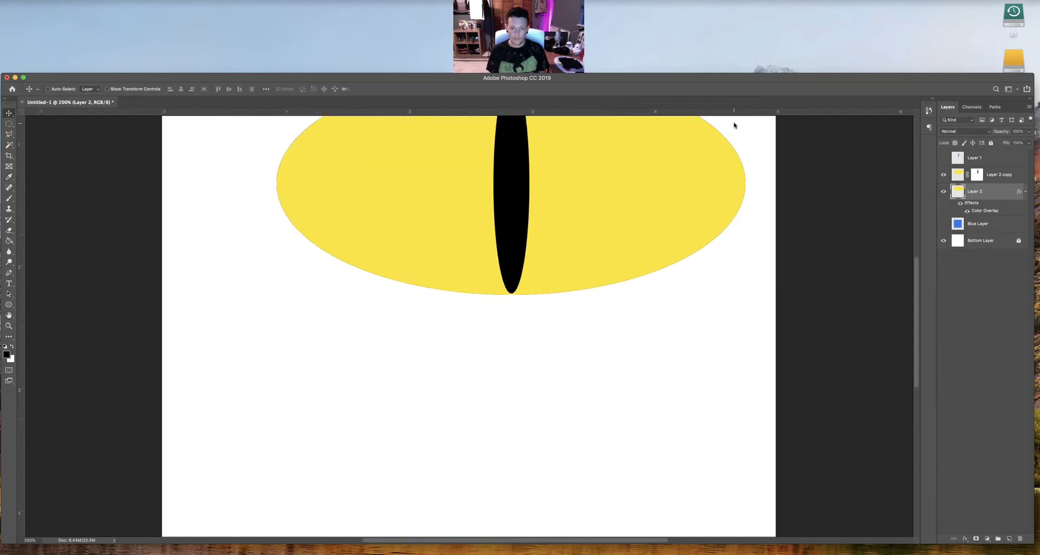
click(588, 264)
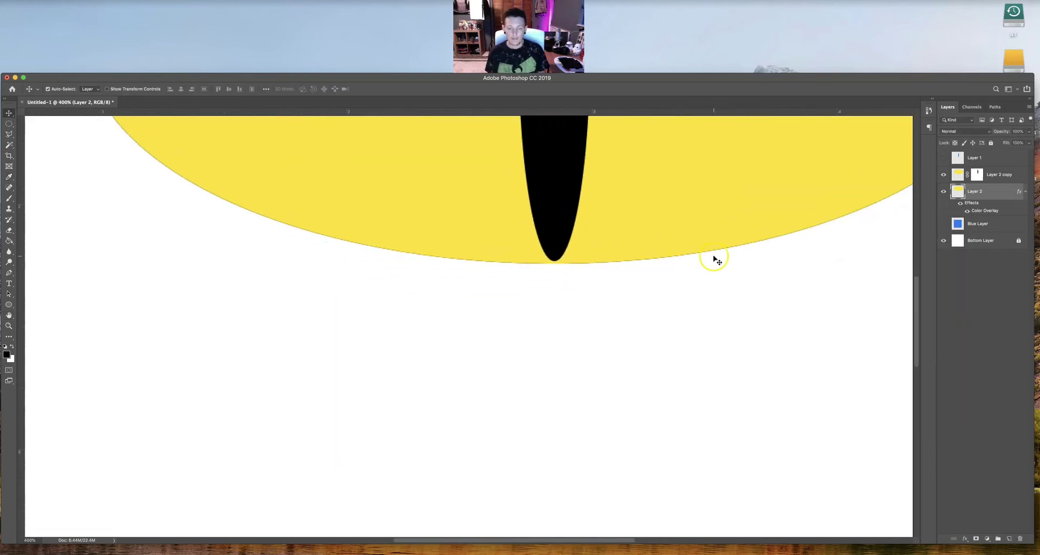
scroll(716, 258, up, 3)
key(super+minus)
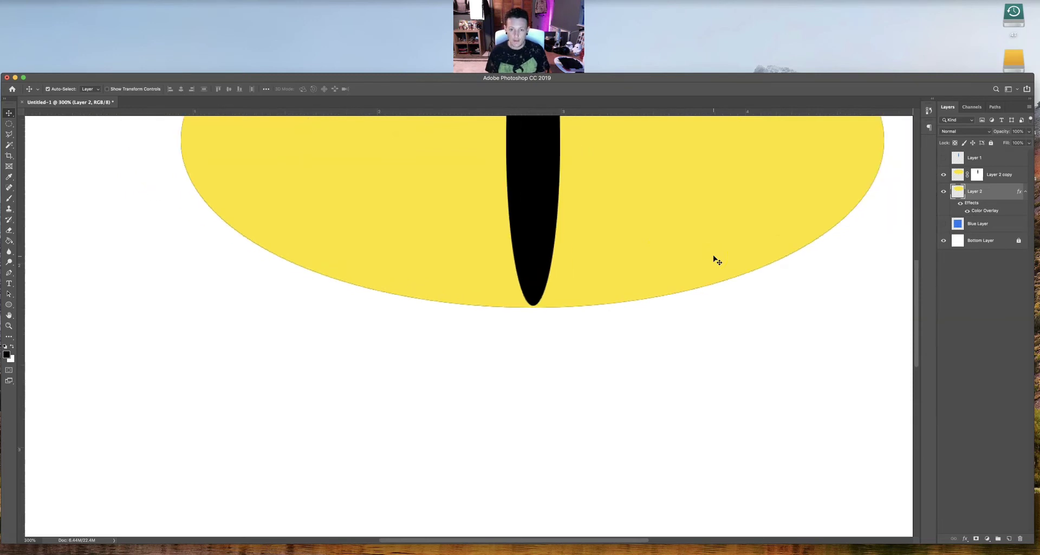
key(super+t)
click(775, 270)
Shrink the black pupil to 98% and apply the resize.
click(215, 90)
drag(186, 90, 185, 91)
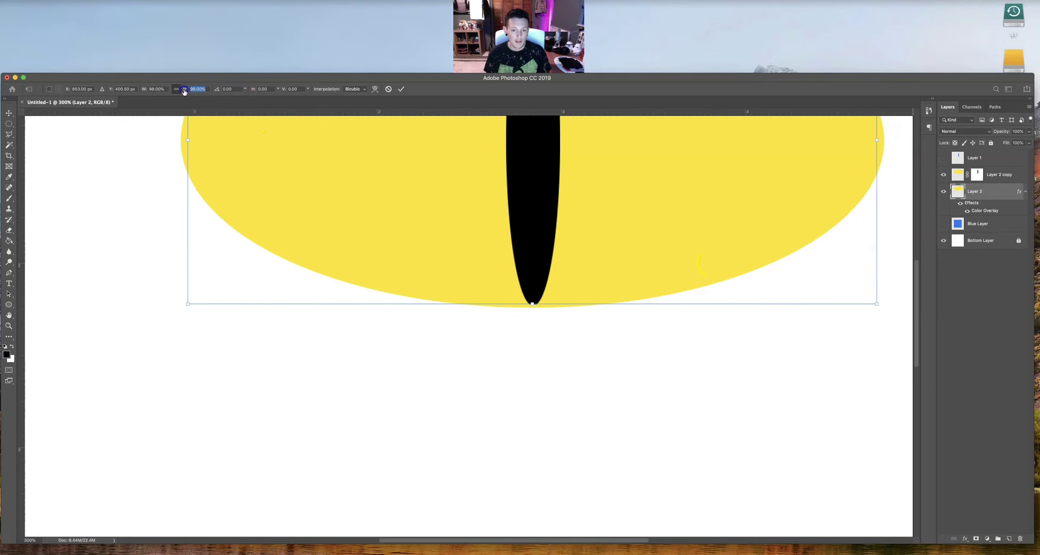
key(Return)
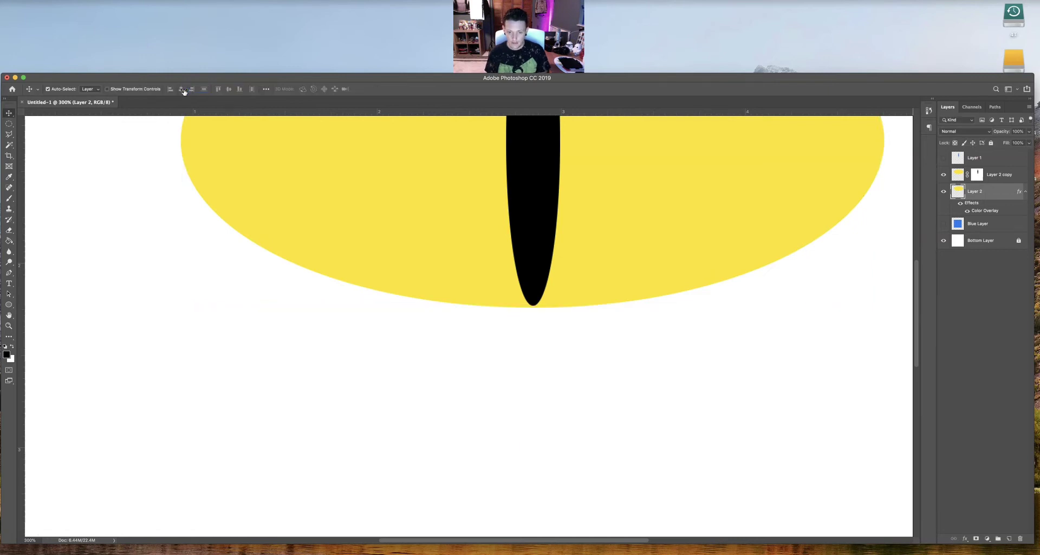
key(super+1)
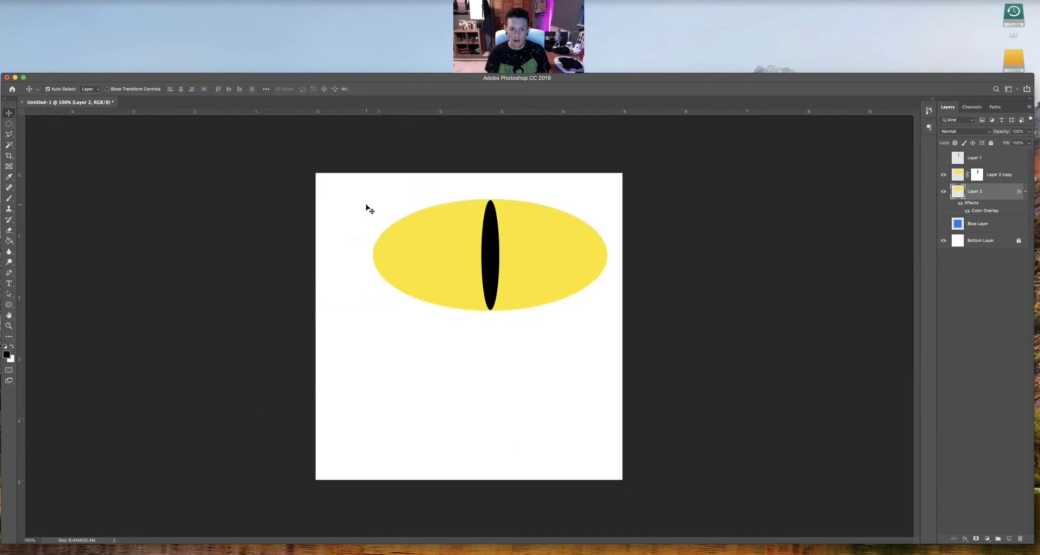
key(super+minus)
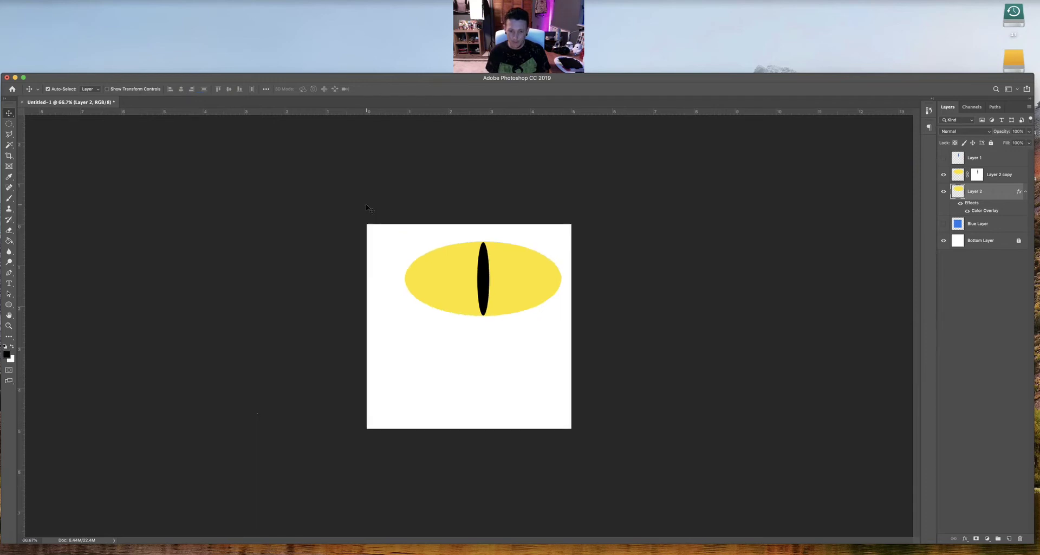
key(super+t)
key(Return)
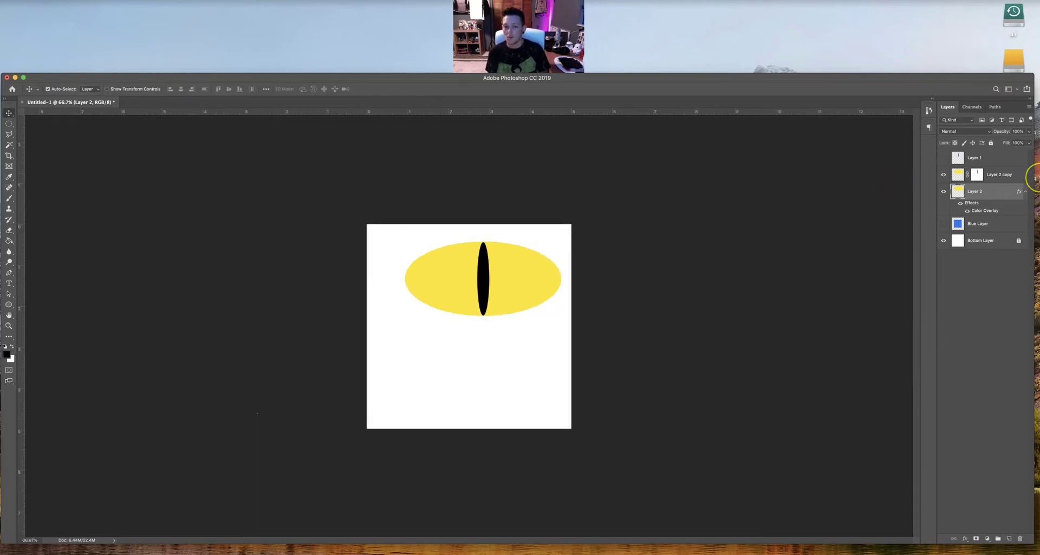
Inspect the pupil's tip from 500% down to 12.5% zoom, then delete the pupil layer.
key(super+plus)
key(super+plus)
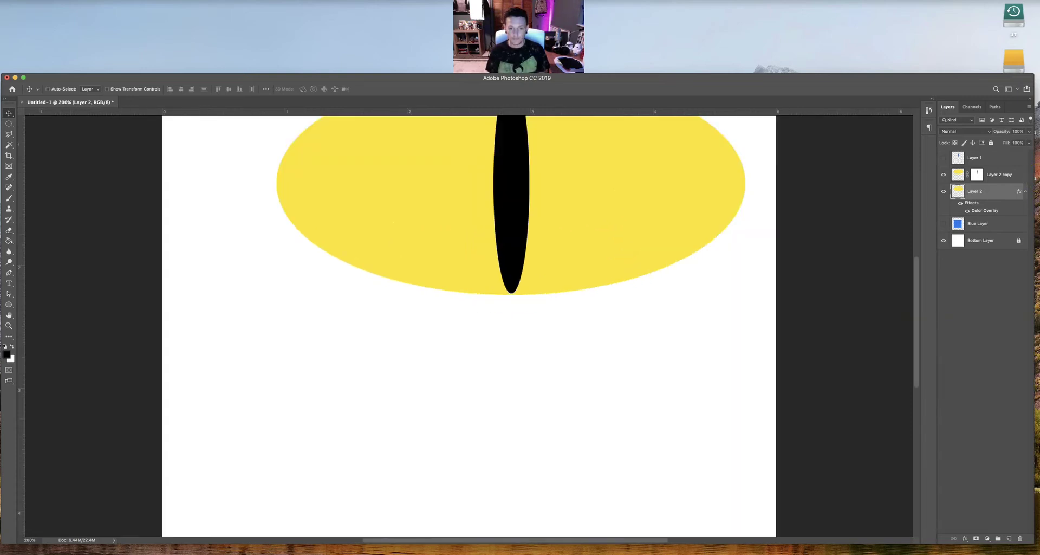
key(super+plus)
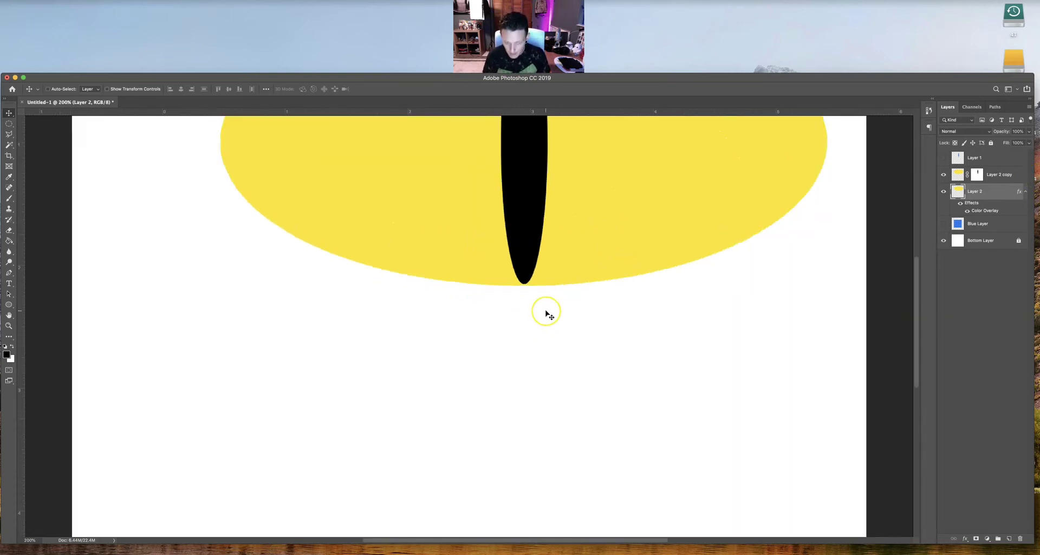
key(super+plus)
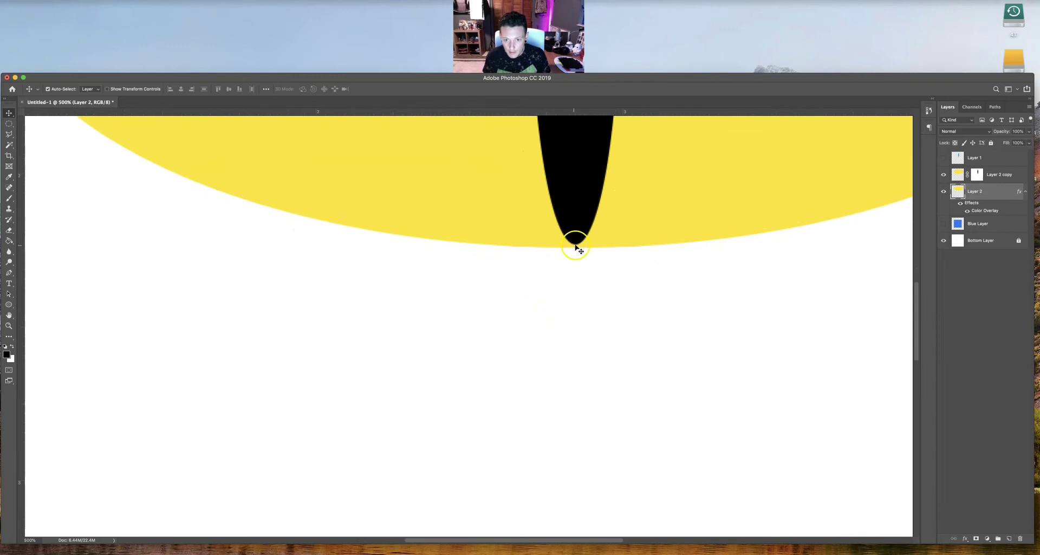
key(super+minus)
key(super+minus)
key(super+minus)
key(super+minus)
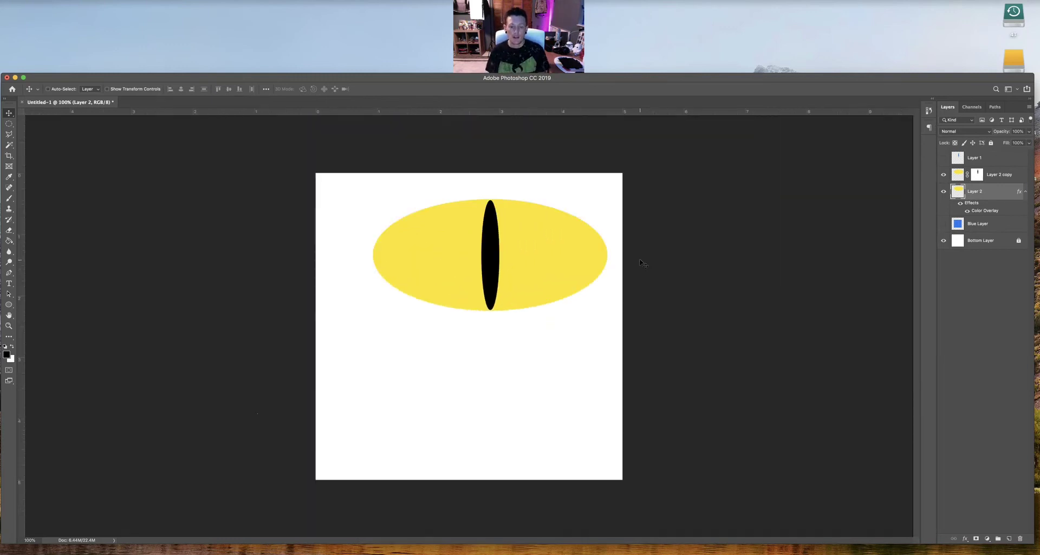
key(super+minus)
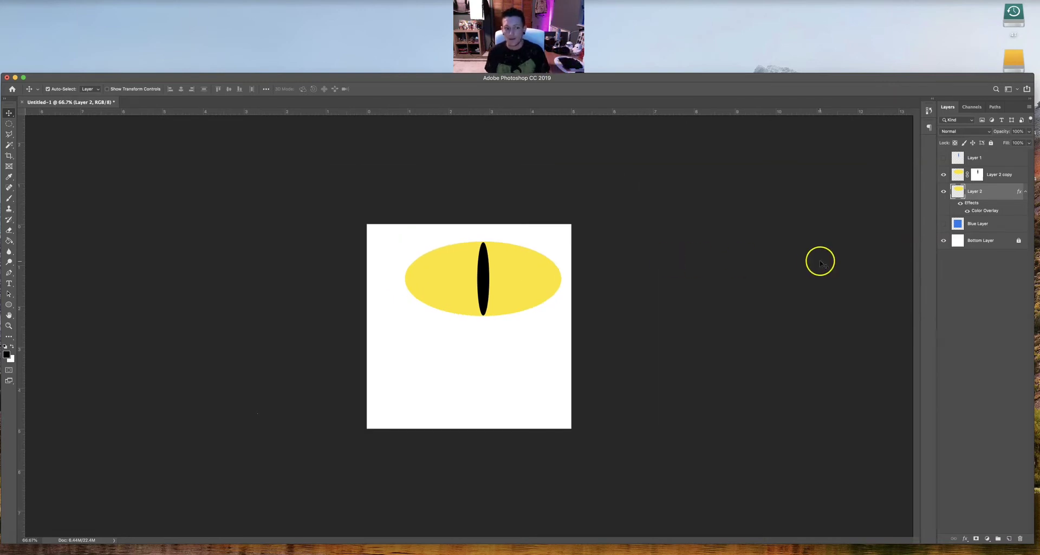
key(super+minus)
key(super+minus)
key(super+minus)
key(super+minus)
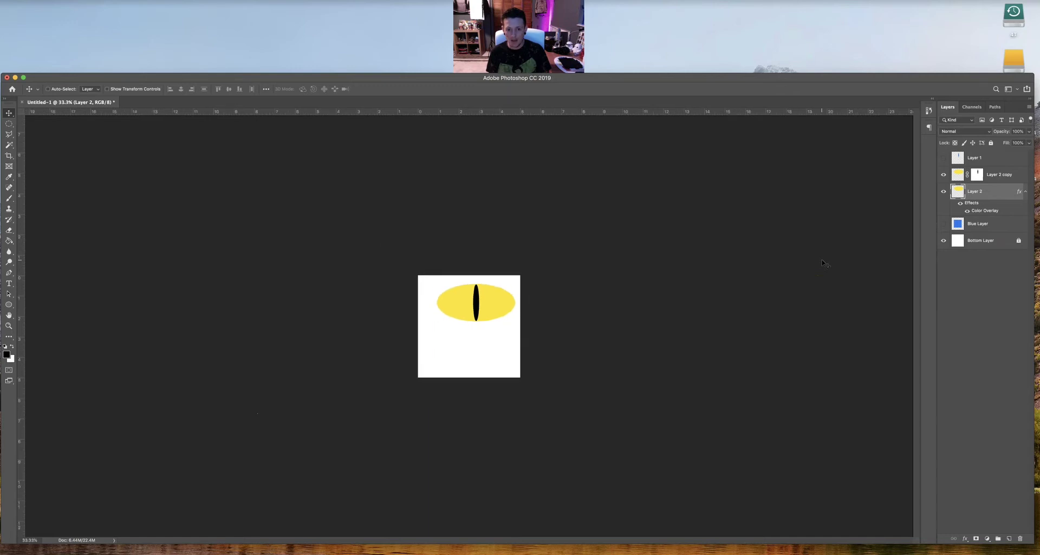
key(super+minus)
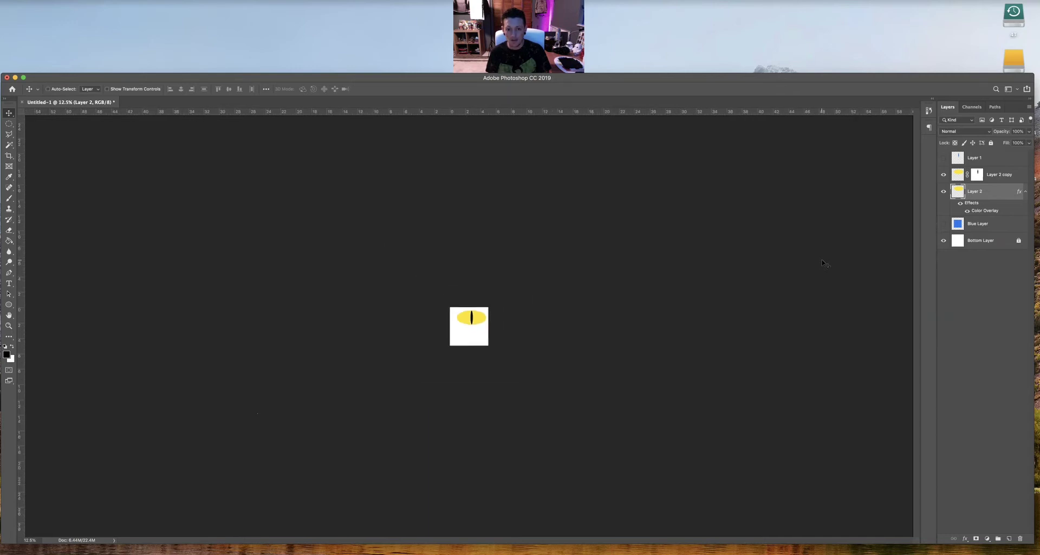
key(super+plus)
key(super+plus)
key(super+plus)
key(super+plus)
key(super+plus)
key(super+plus)
key(super+plus)
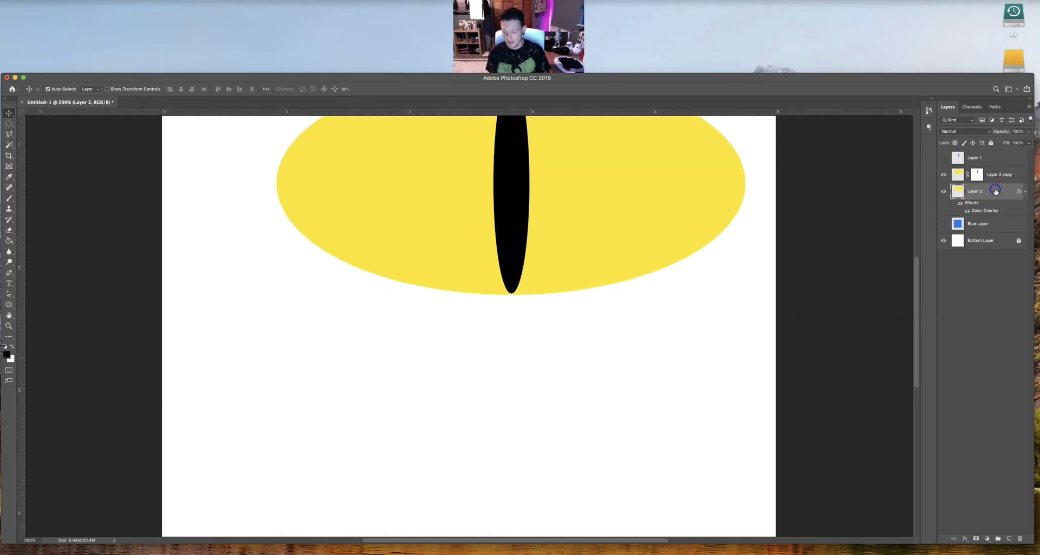
key(Delete)
Add a new empty Layer 3 and set up the Brush tool with a Hard Round tip.
click(1015, 540)
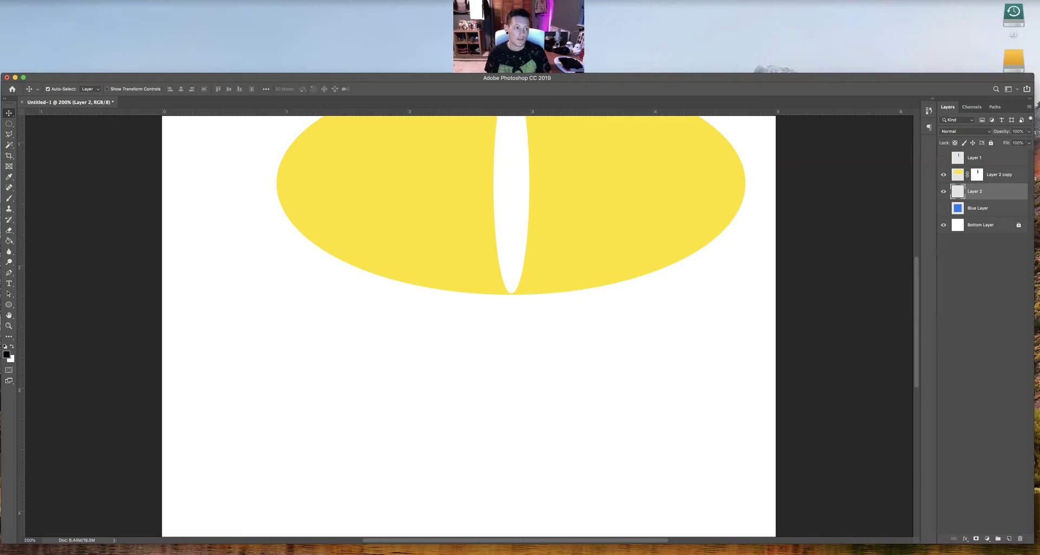
click(9, 198)
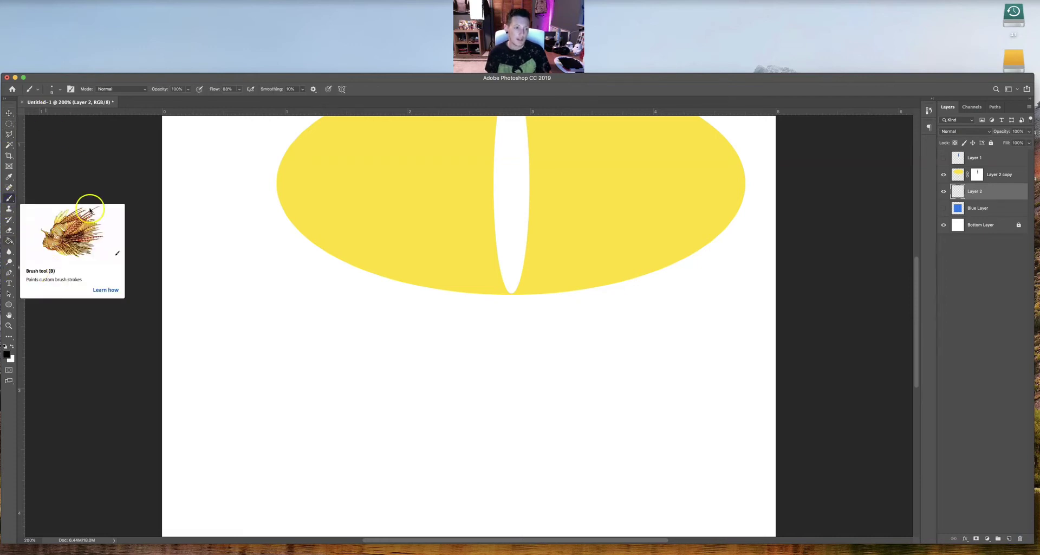
click(54, 90)
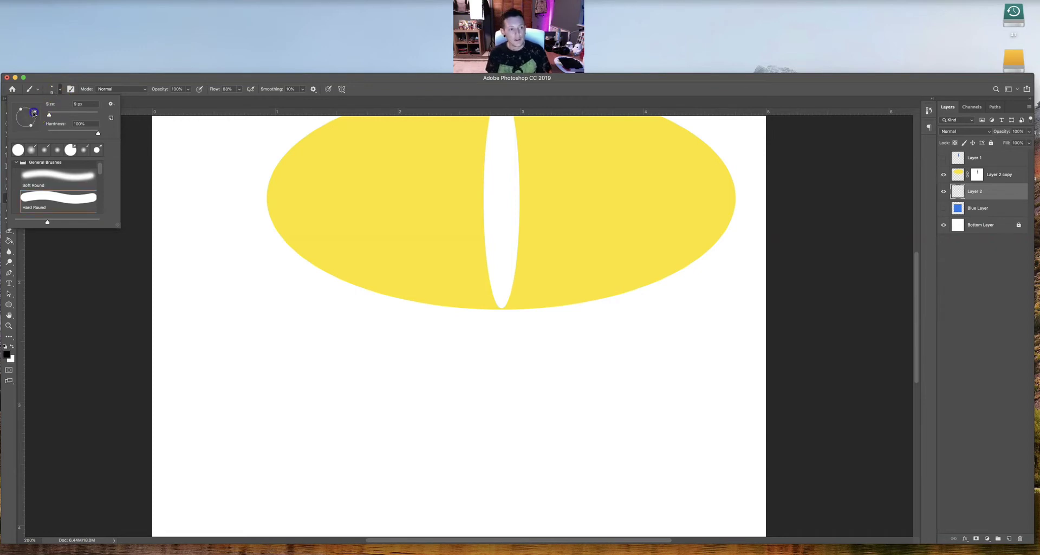
drag(33, 126, 25, 128)
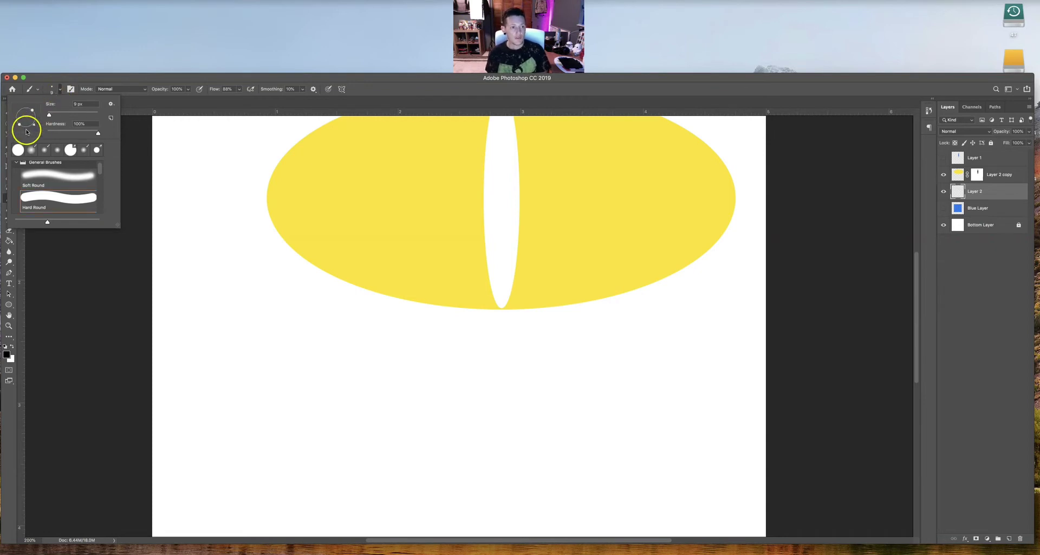
click(77, 177)
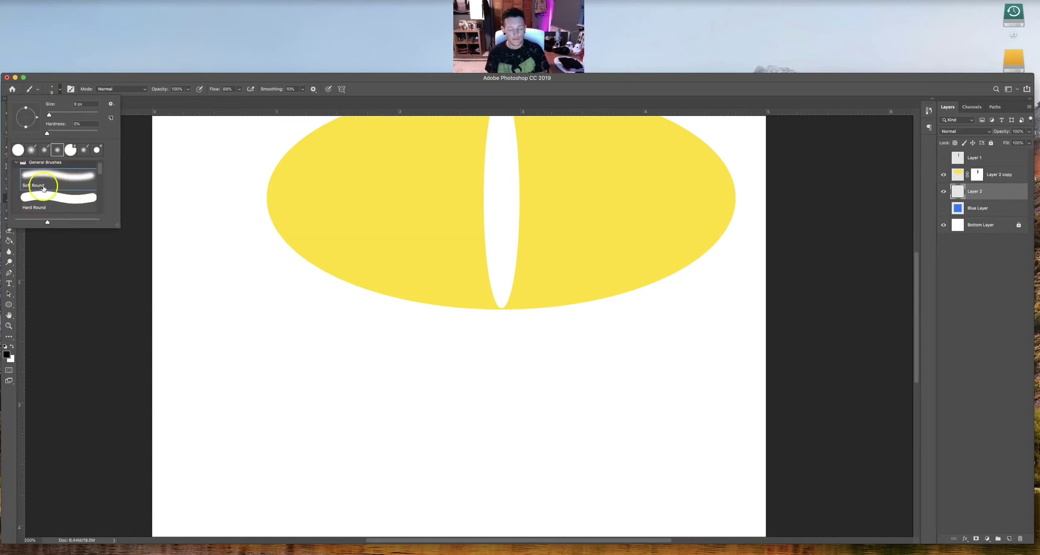
click(47, 202)
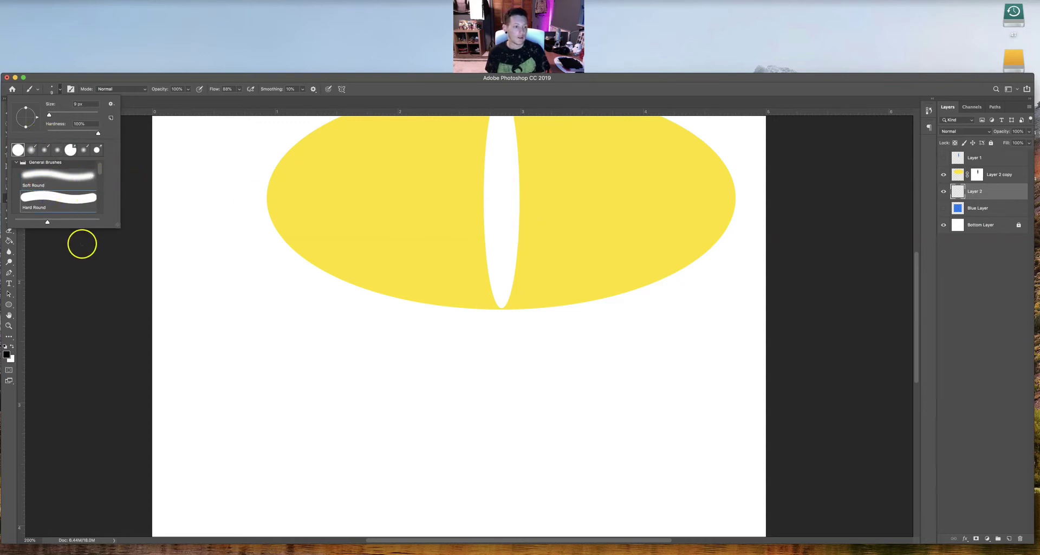
click(82, 334)
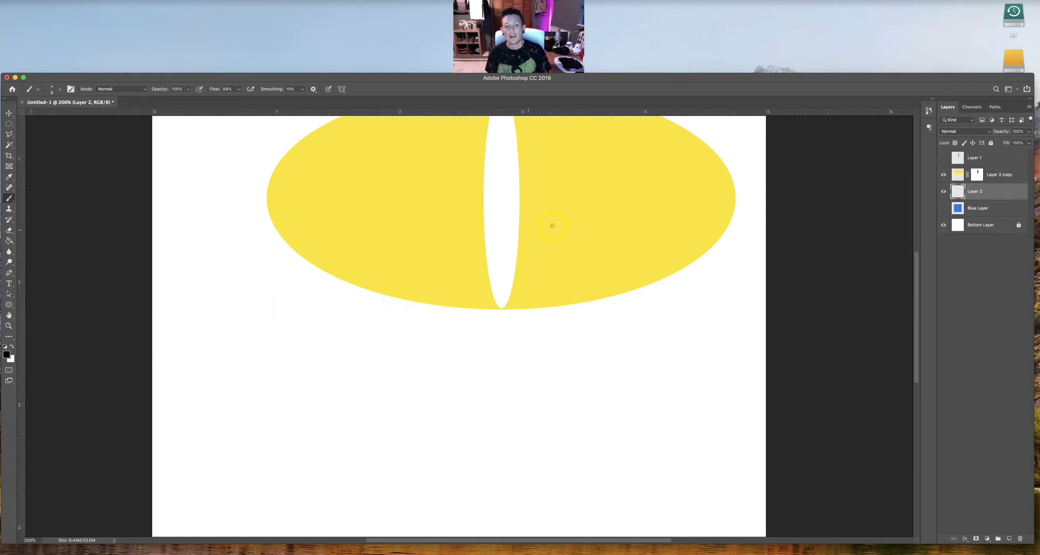
Paint black strokes across the white slit, enlarging the brush to 300.
mouse_move(535, 224)
mouse_down()
mouse_move(482, 227)
mouse_move(542, 223)
mouse_move(482, 216)
mouse_up()
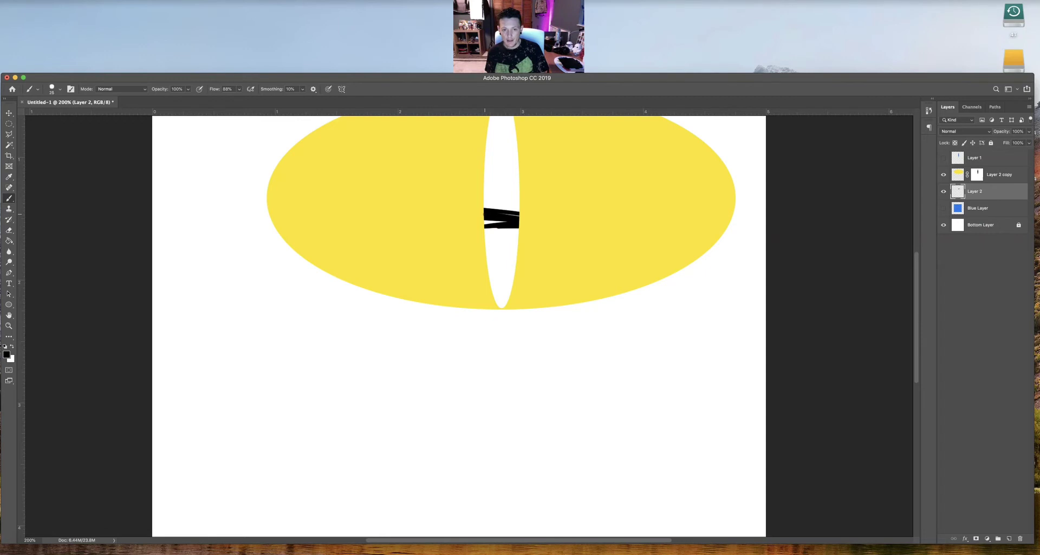
drag(504, 221, 491, 213)
key(bracketright)
key(bracketright)
key(bracketright)
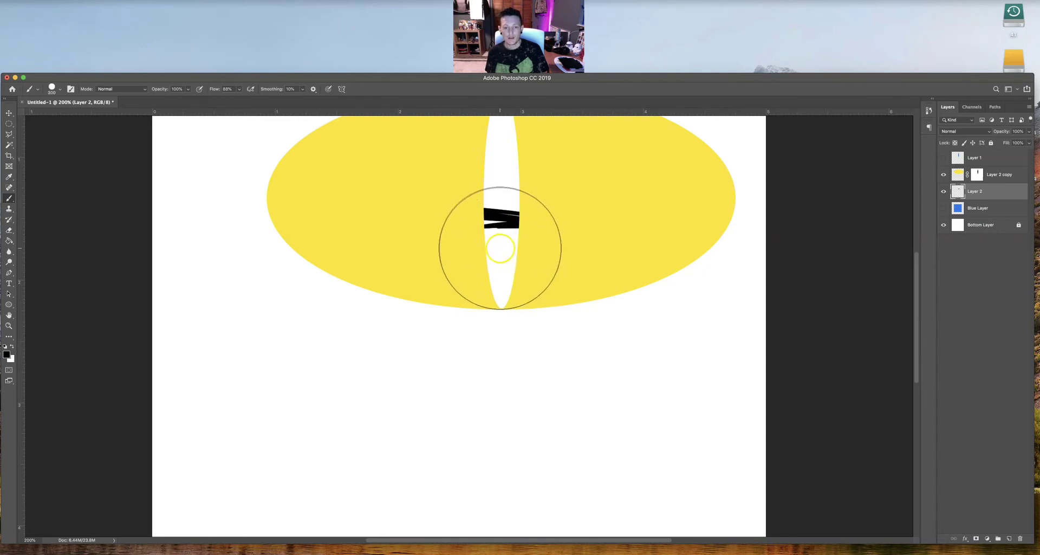
drag(500, 249, 499, 304)
scroll(499, 233, up, 5)
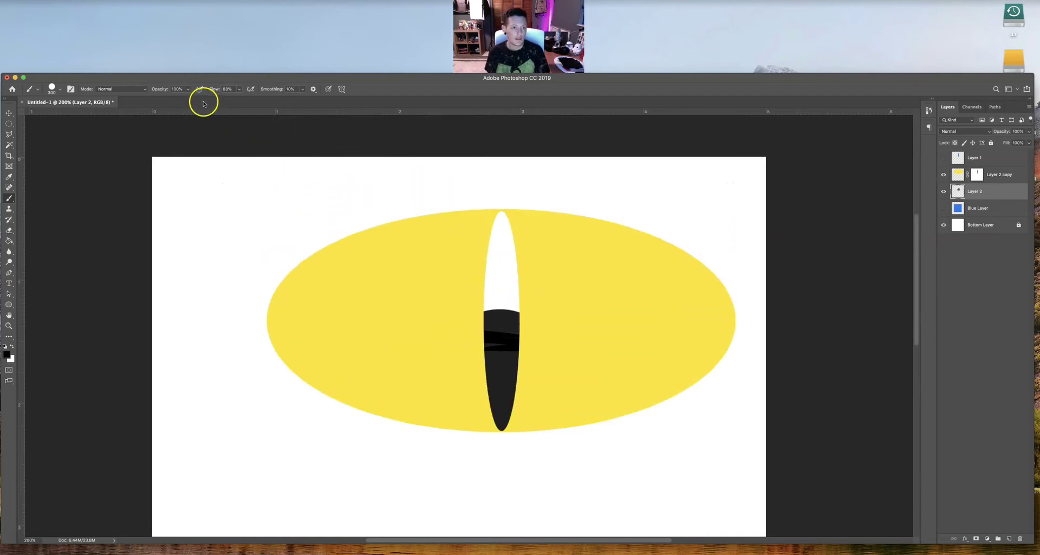
mouse_move(496, 329)
mouse_down()
mouse_move(500, 321)
mouse_move(479, 379)
mouse_up()
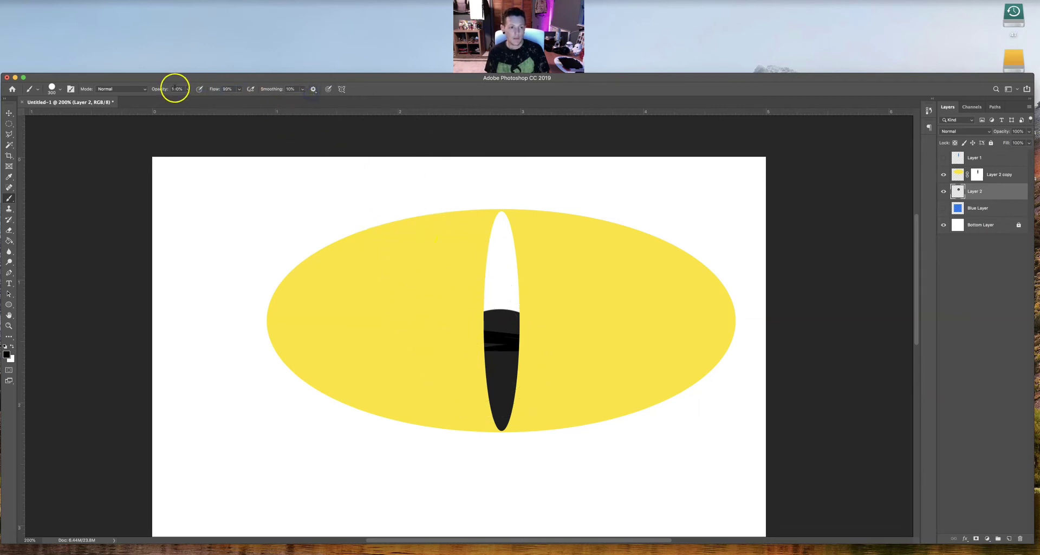
Set brush flow to 100% and paint the whole pupil, including its white tip, solid black.
click(239, 89)
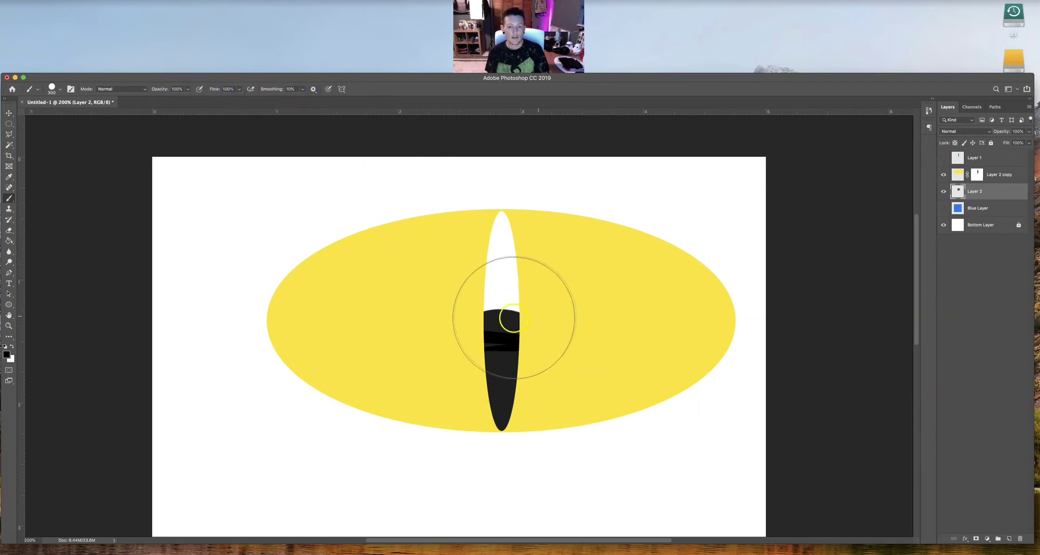
drag(506, 318, 504, 337)
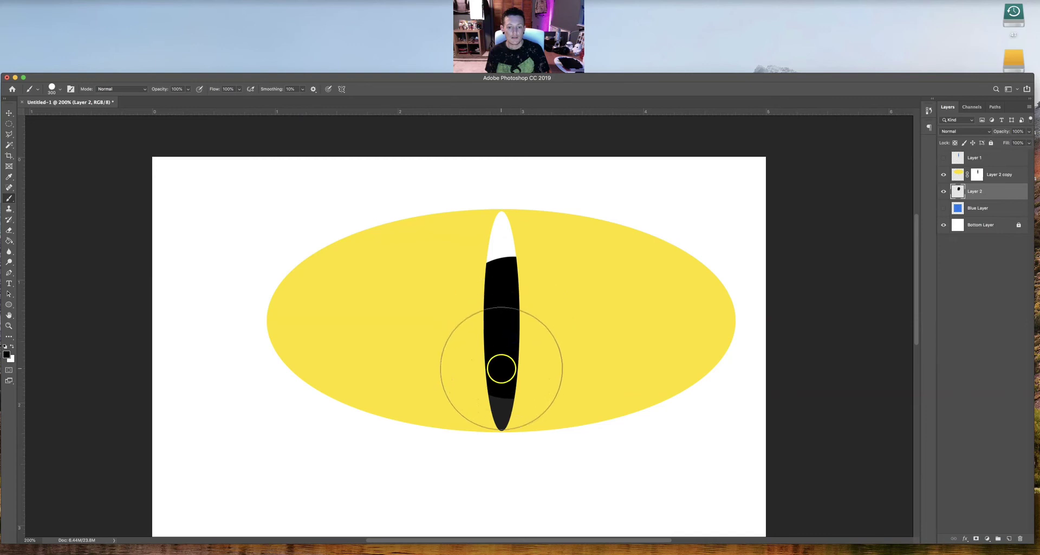
click(502, 367)
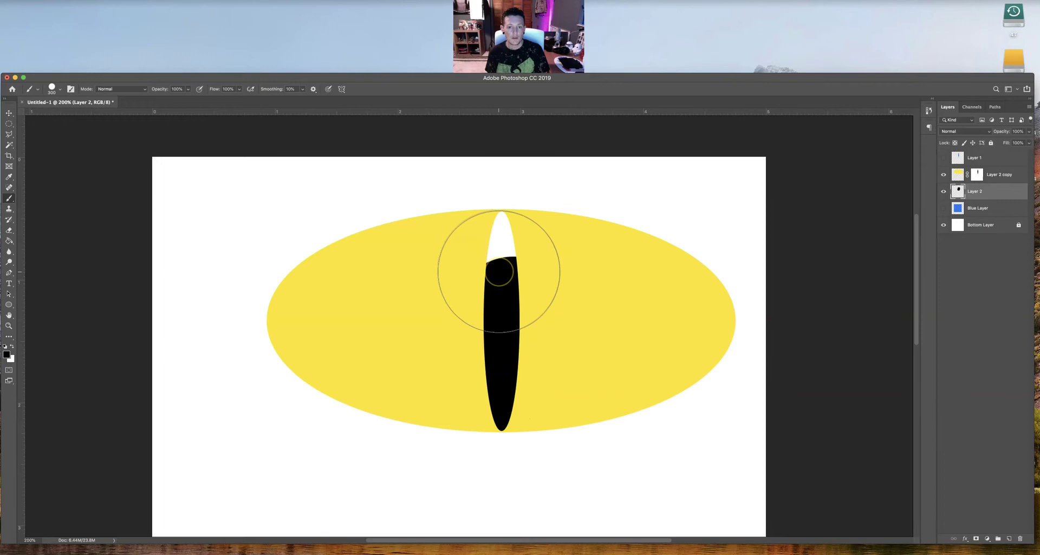
key(super+equal)
key(super+equal)
key(super+equal)
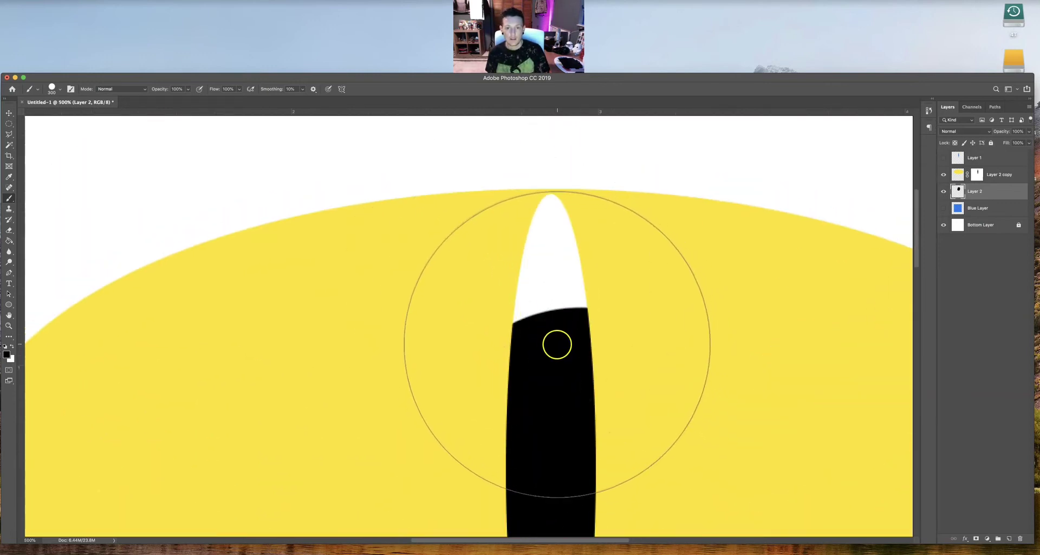
click(549, 346)
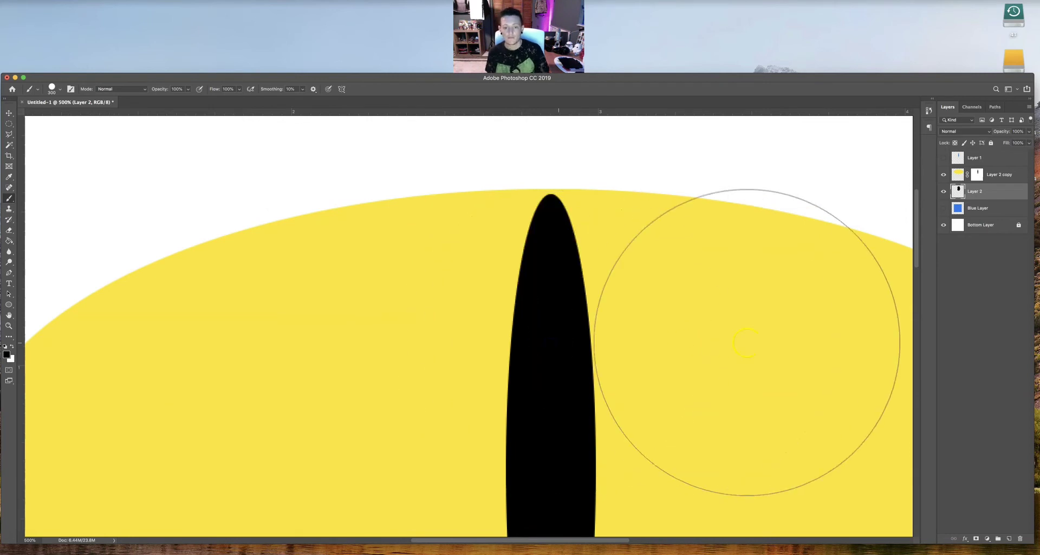
key(super+minus)
key(super+minus)
key(super+minus)
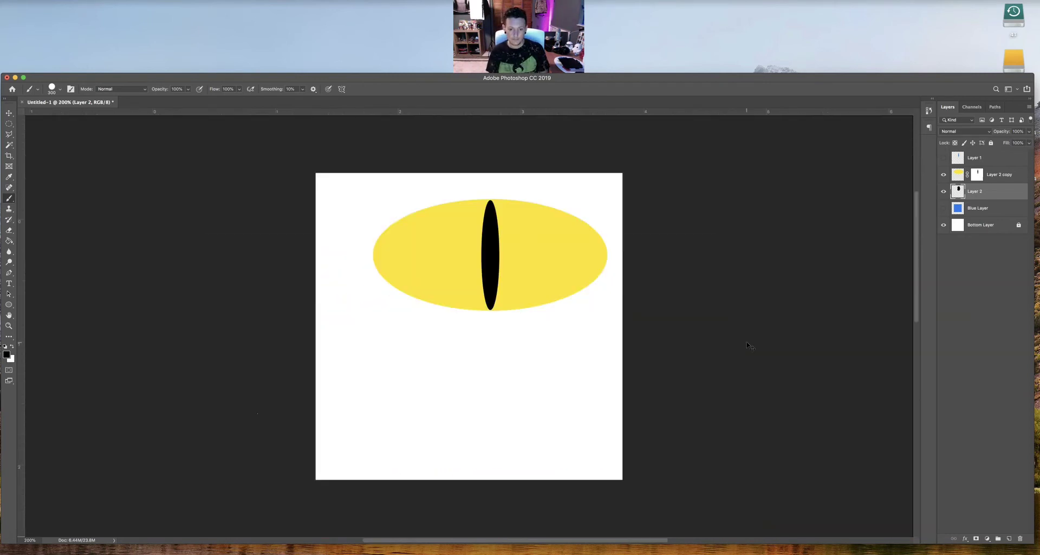
key(super+equal)
key(super+equal)
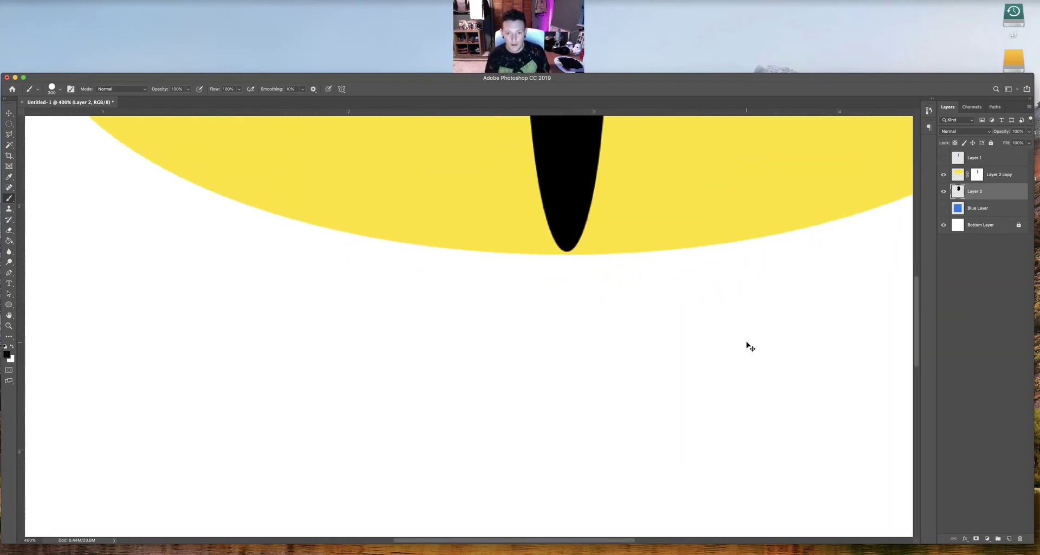
key(super+minus)
key(super+minus)
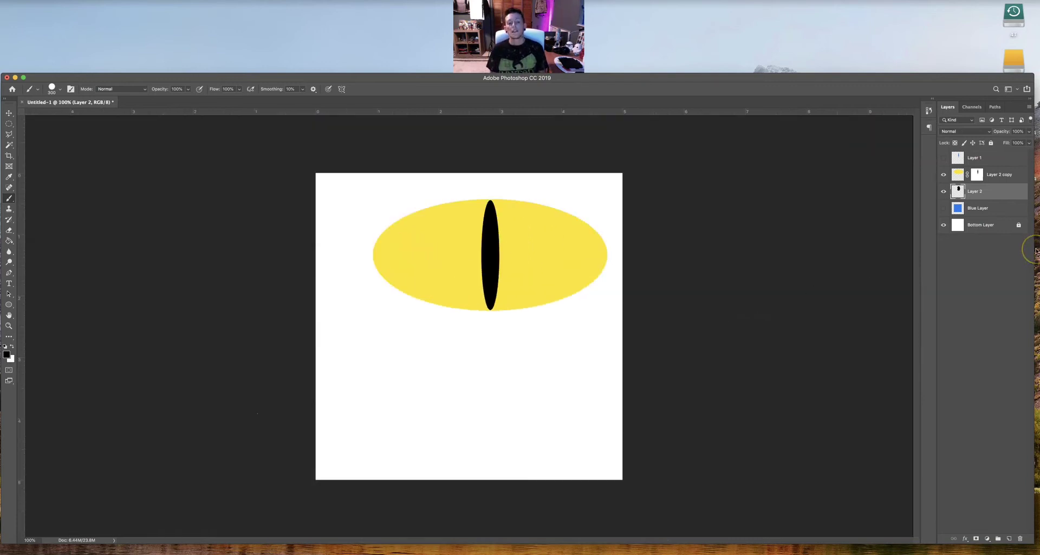
Hide Layer 2 copy and Layer 2, then delete them along with Layer 1.
click(944, 175)
click(944, 192)
click(1006, 191)
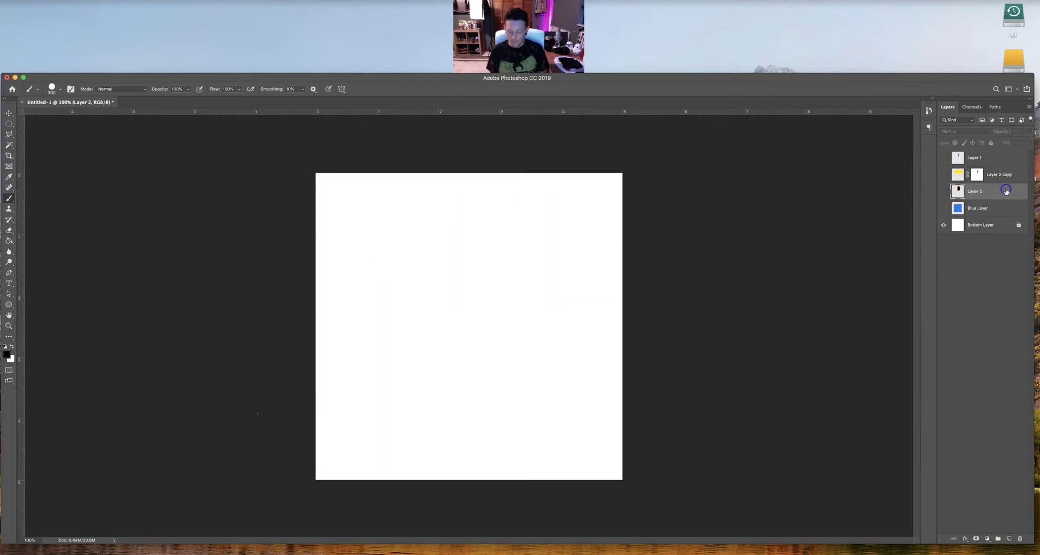
key(Delete)
click(995, 173)
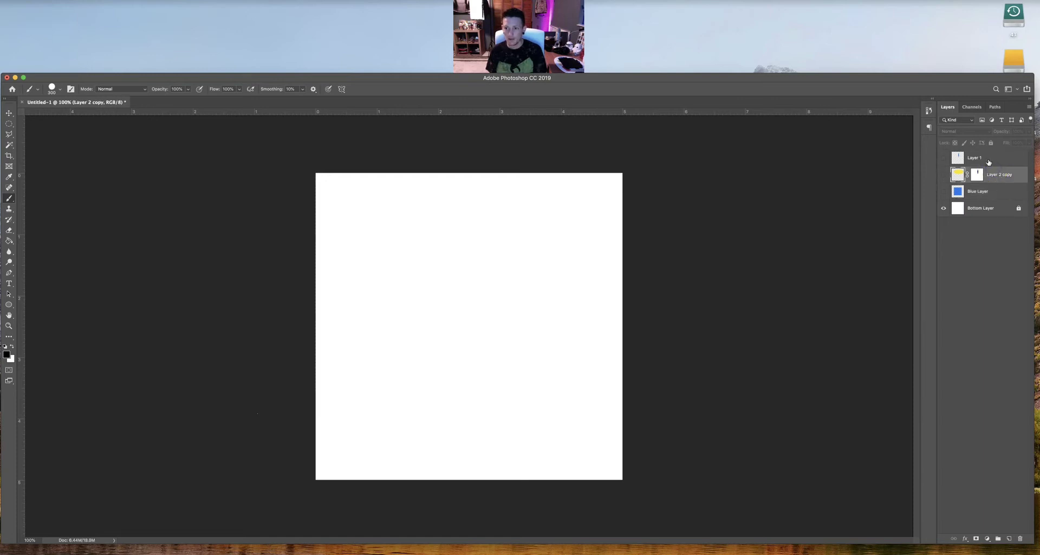
shift+click(989, 162)
key(Delete)
key(Delete)
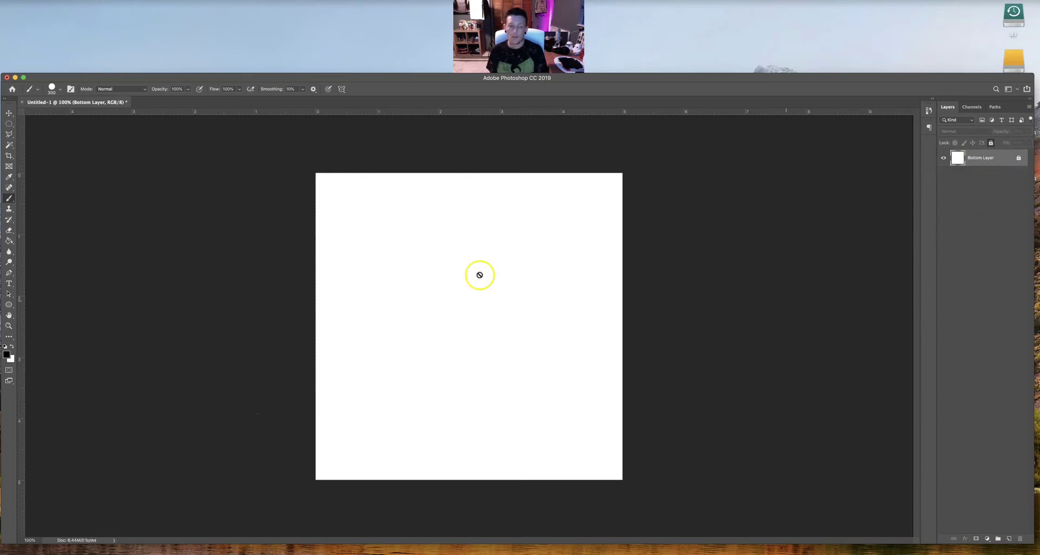
Select the whole canvas with the Rectangular Marquee and add a new empty layer.
drag(8, 124, 37, 124)
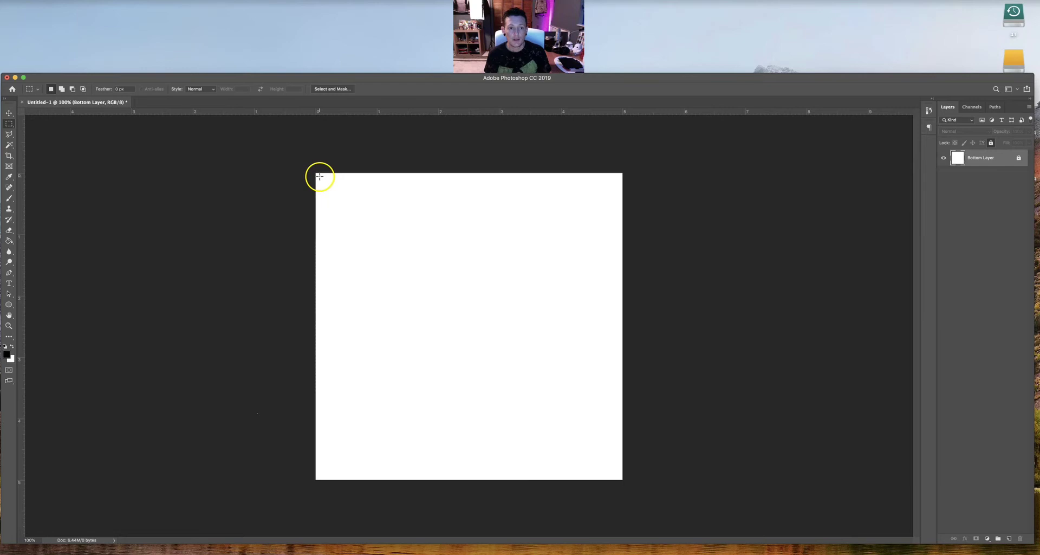
drag(319, 177, 619, 476)
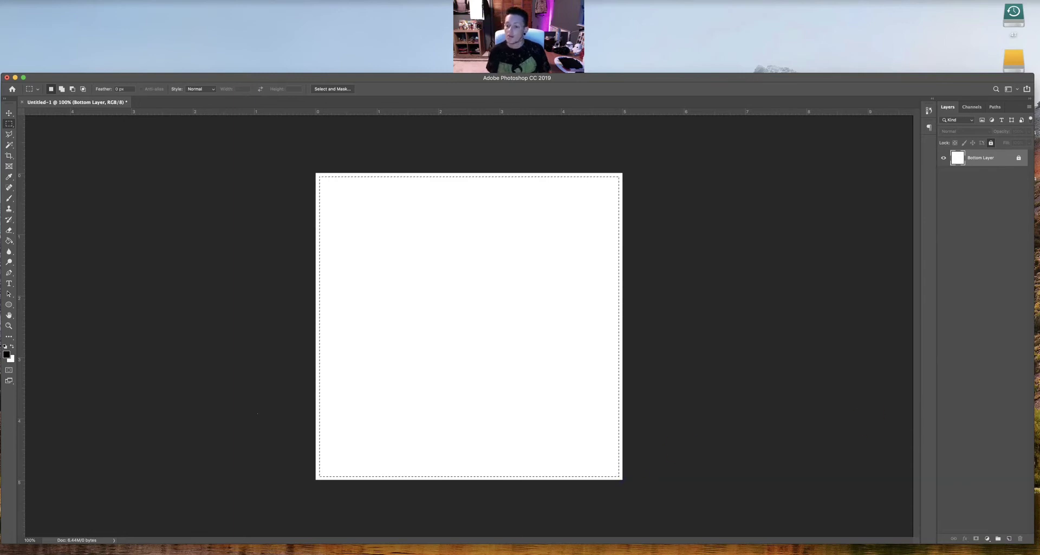
click(1011, 540)
Apply a 5 px black stroke inside the selection, deselect, and check the border.
right_click(449, 292)
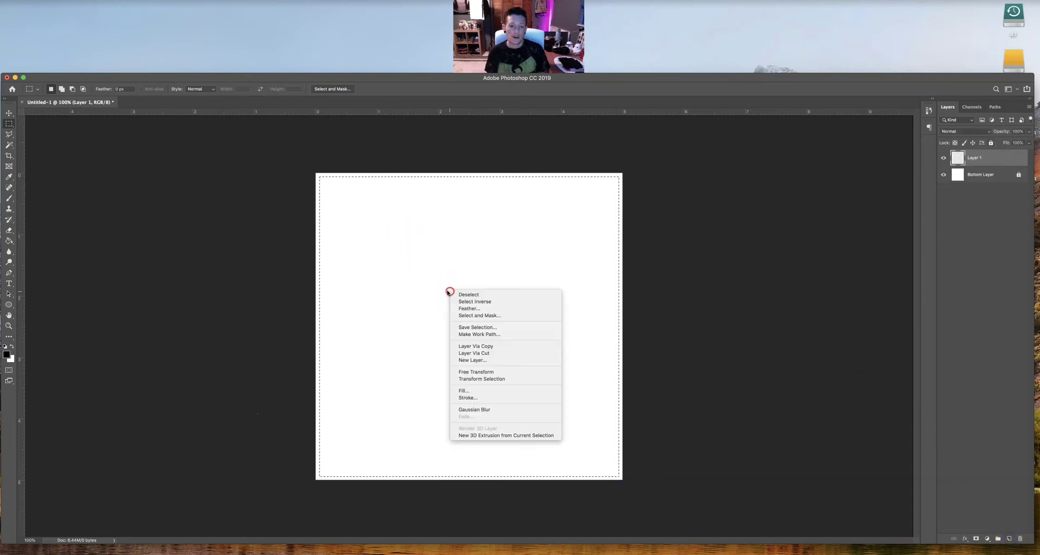
click(507, 398)
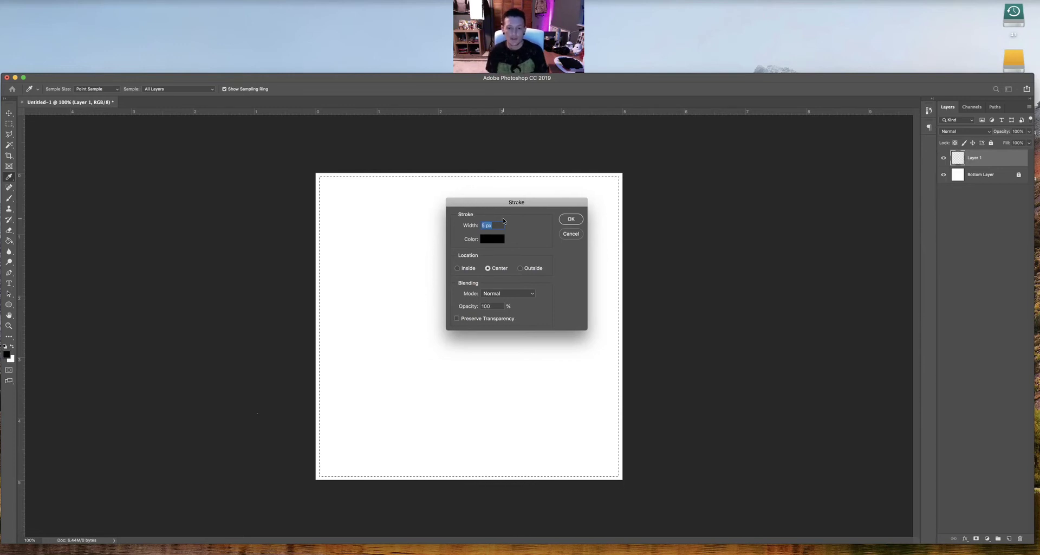
click(458, 268)
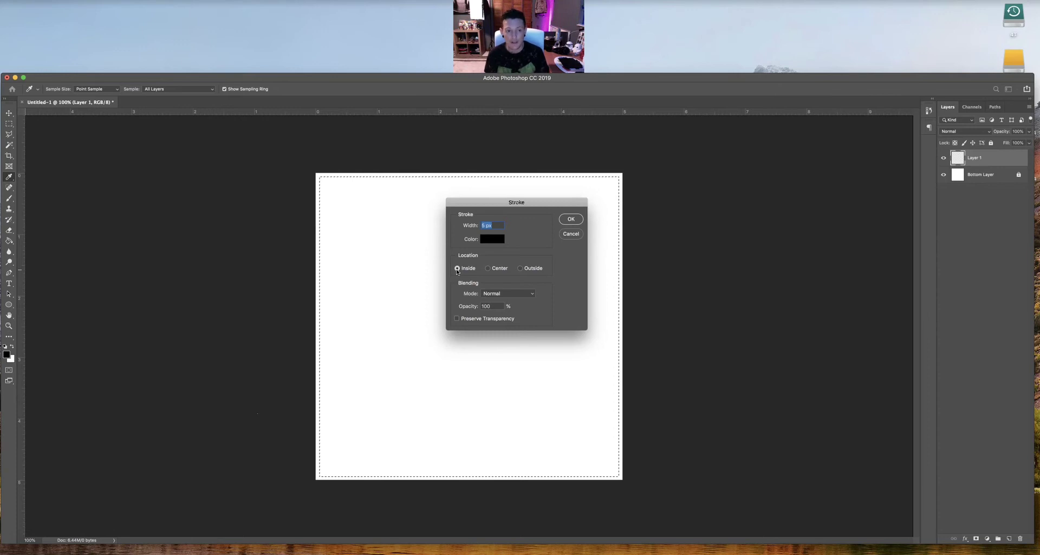
key(Return)
key(m)
key(ctrl+d)
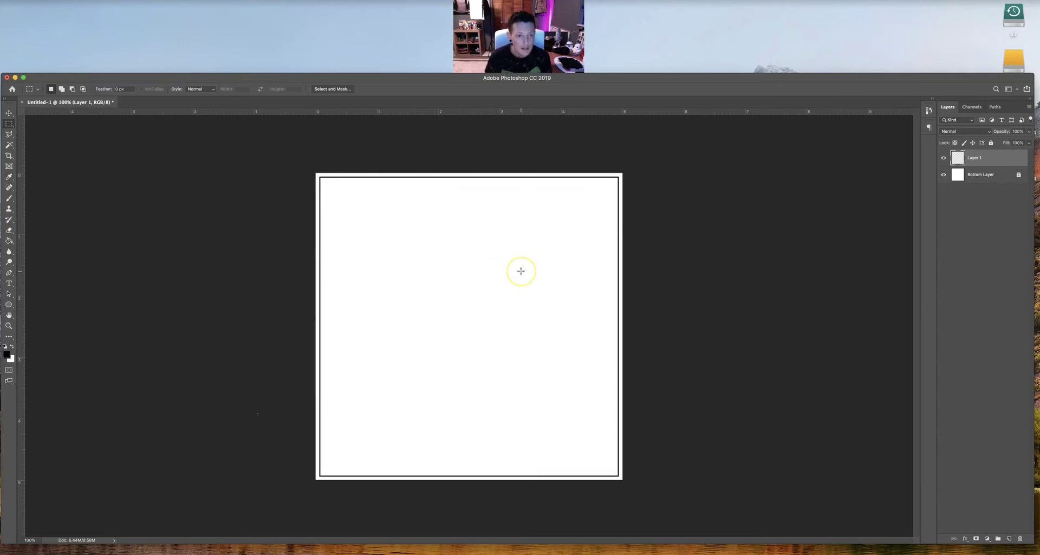
key(ctrl+plus)
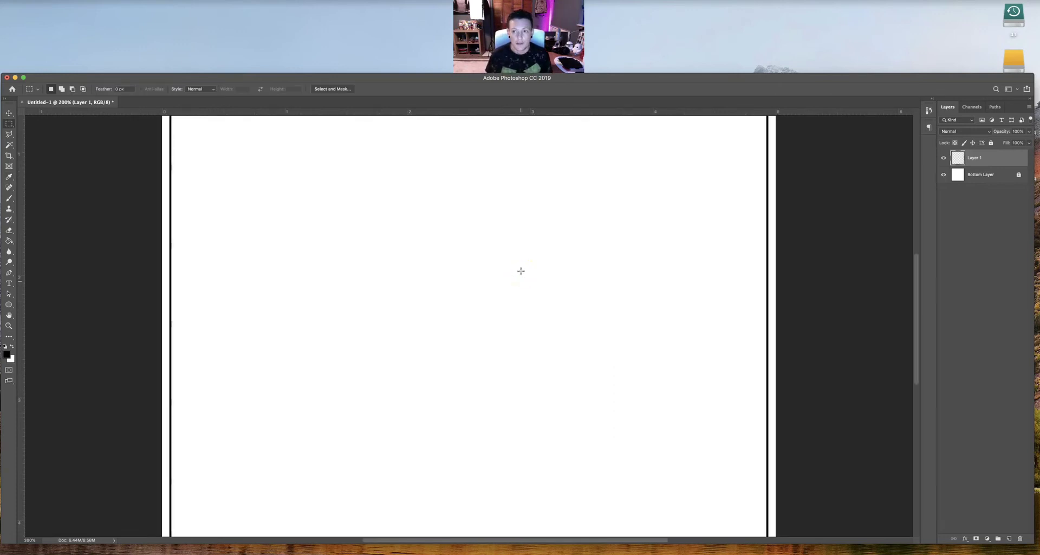
scroll(521, 271, up, 3)
scroll(520, 271, down, 5)
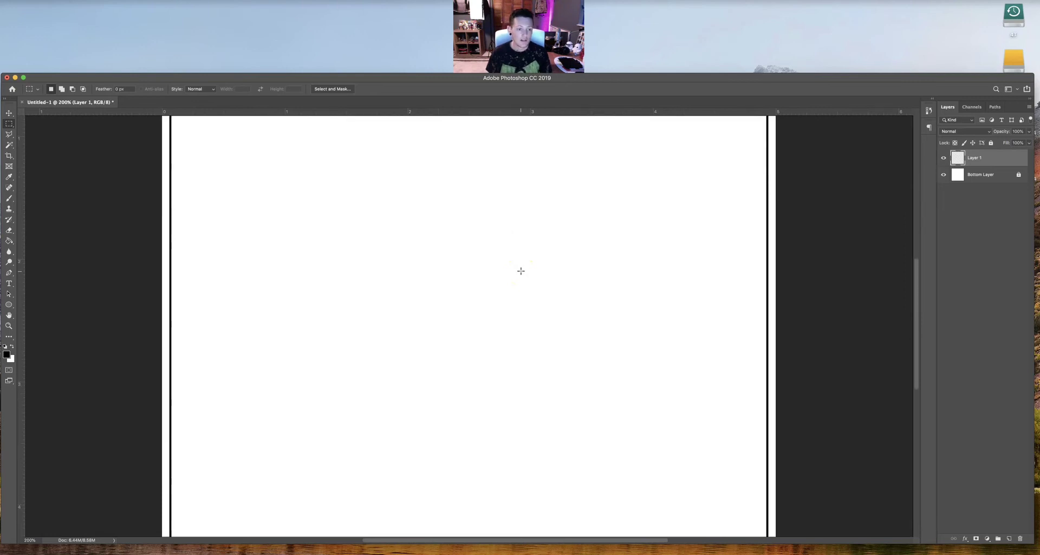
key(ctrl+minus)
key(ctrl+minus)
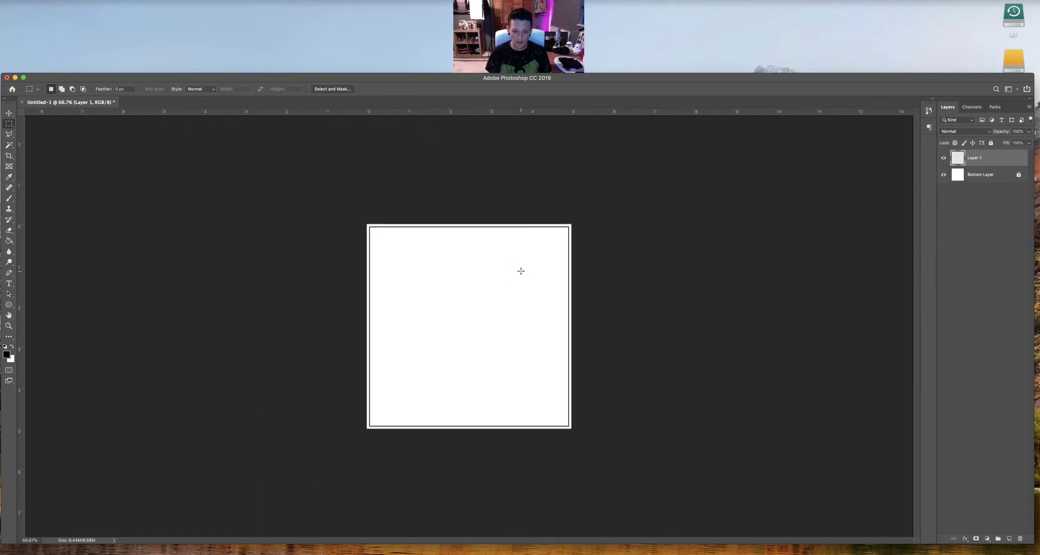
Try squashing the border layer to 31% height, then undo it.
key(ctrl+t)
click(177, 89)
drag(185, 90, 156, 90)
key(Return)
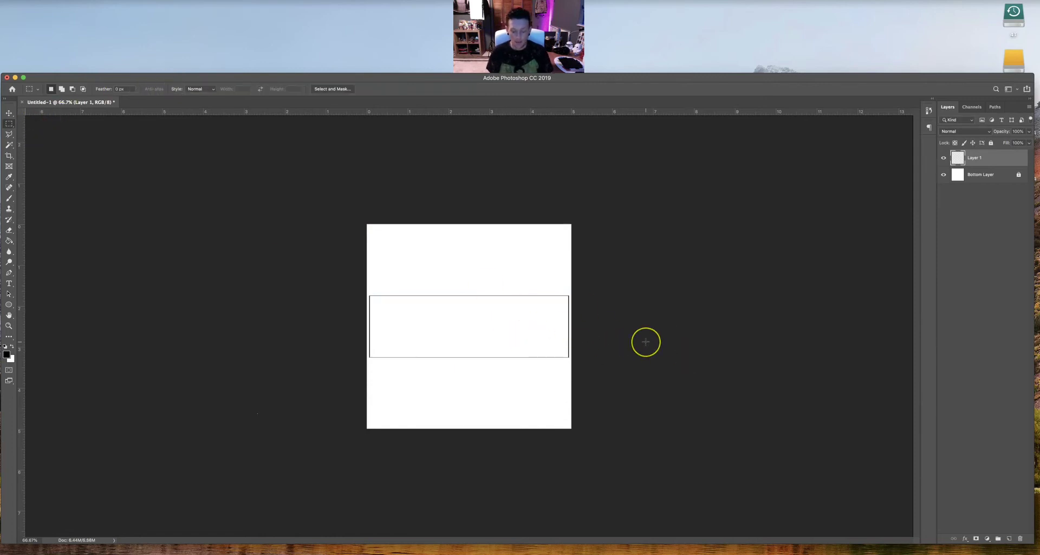
key(super+equal)
key(super+equal)
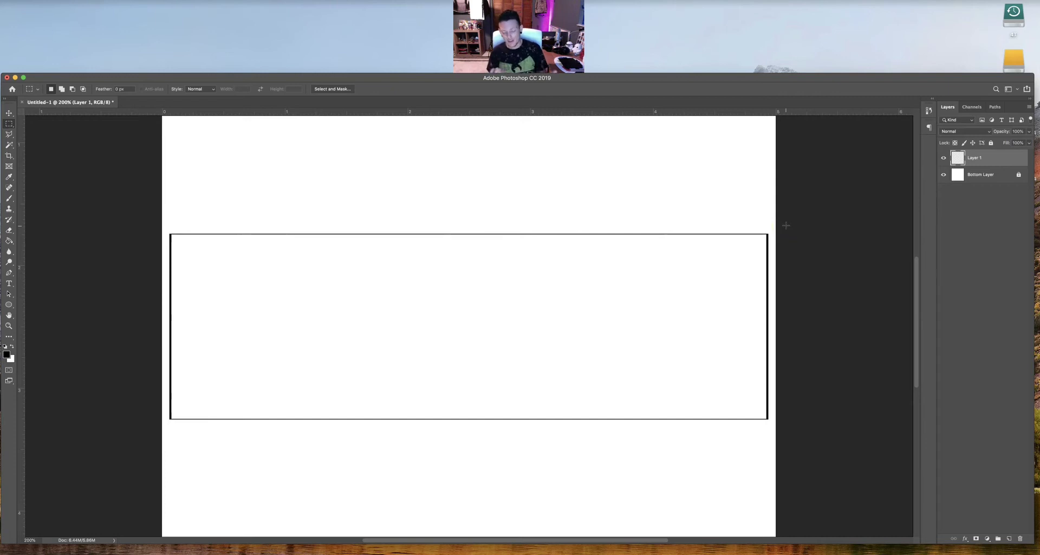
key(super+z)
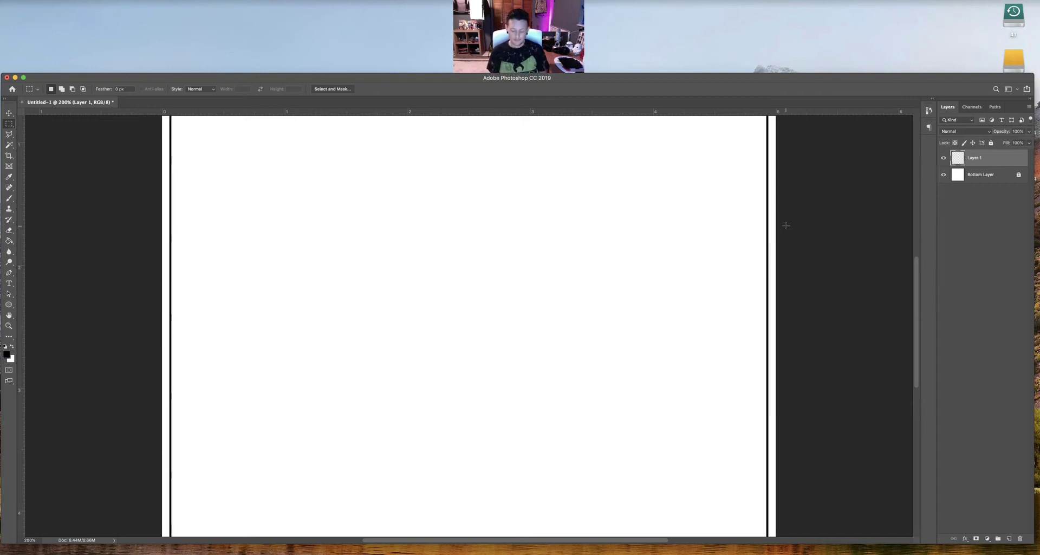
key(super+minus)
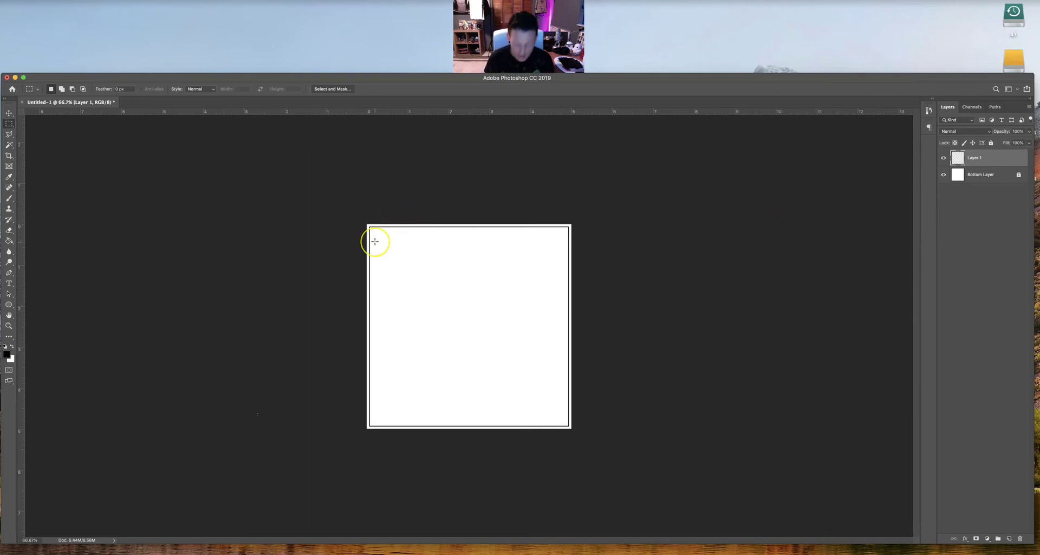
key(super+plus)
Copy the border's top strip to a new Layer 2, test moving it, and cancel the move.
drag(342, 173, 598, 198)
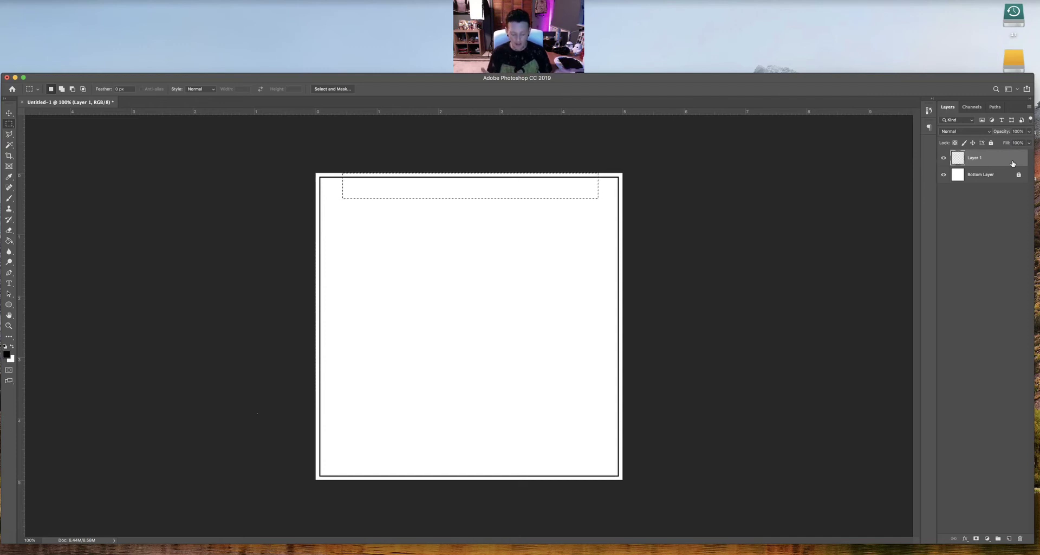
key(super+j)
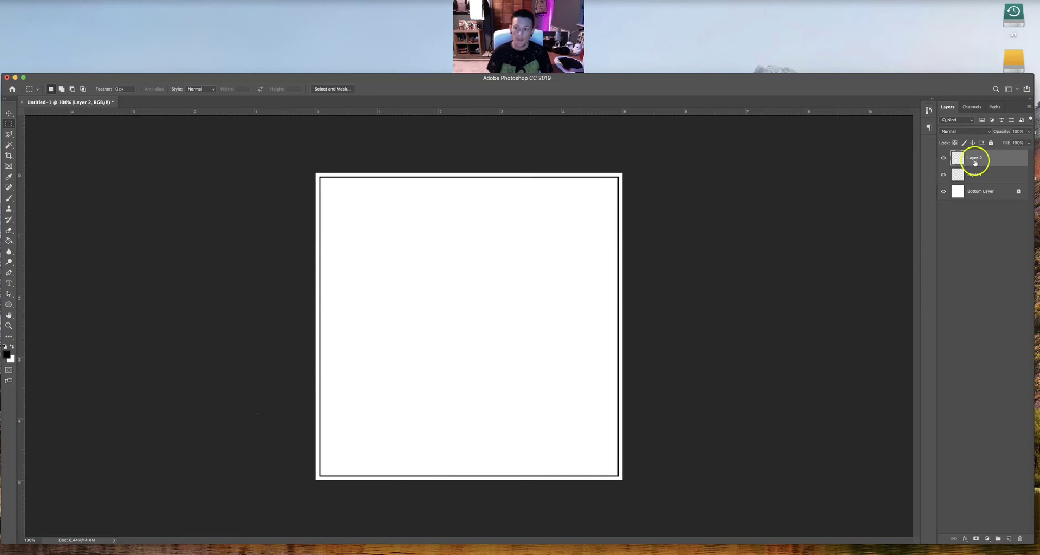
click(944, 175)
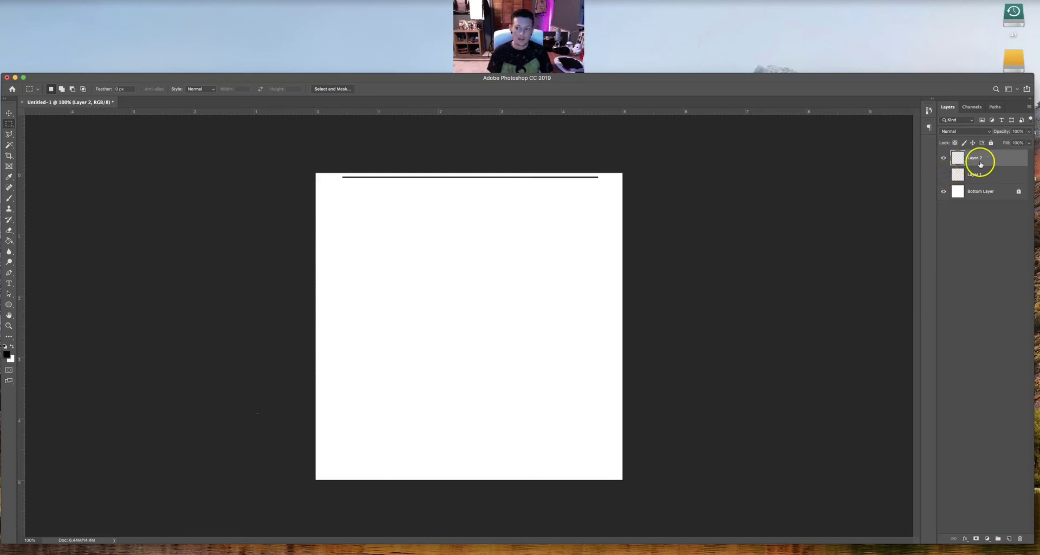
key(super+t)
drag(569, 179, 569, 240)
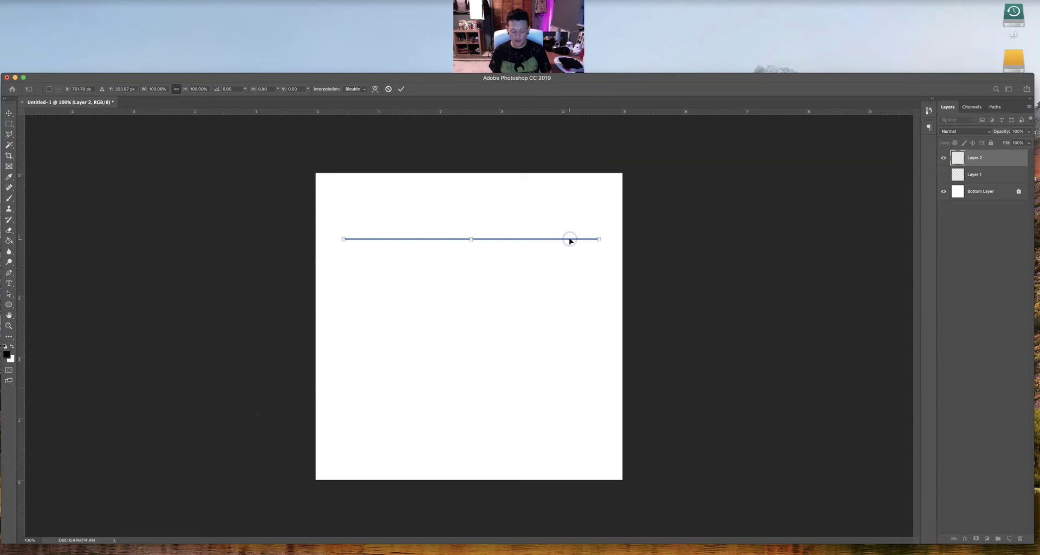
key(Escape)
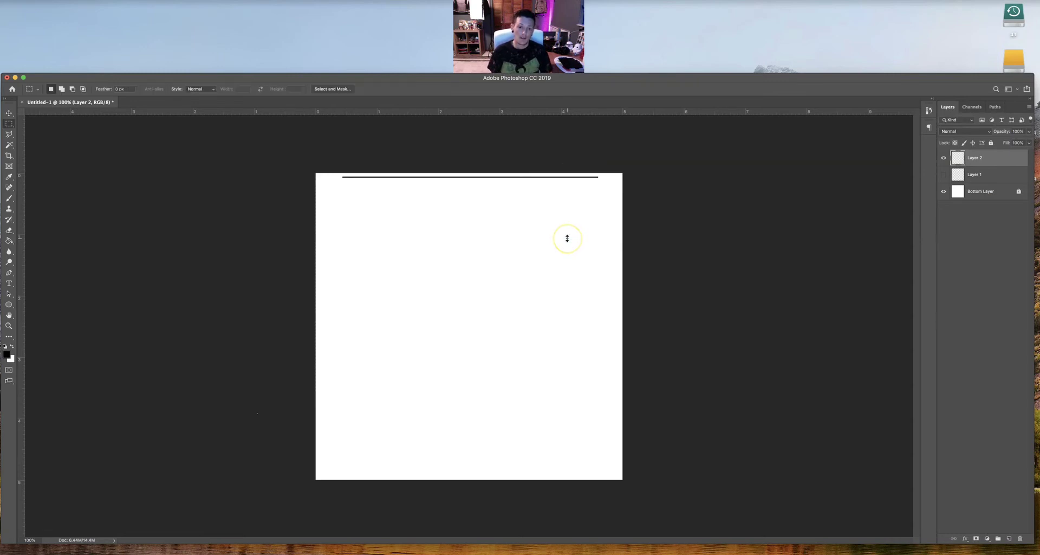
click(944, 175)
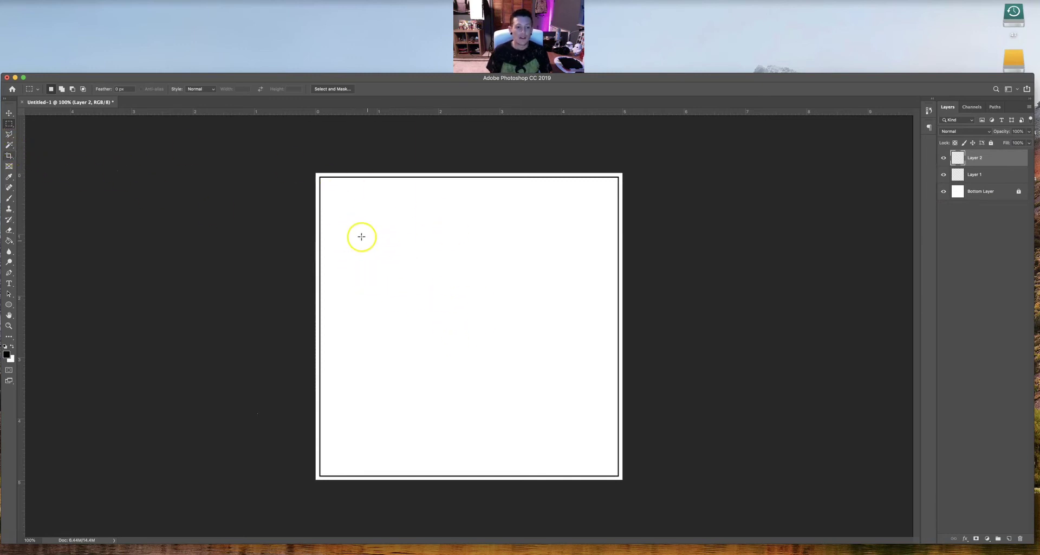
Draw a small rectangular selection, then switch to the Elliptical Marquee Tool.
drag(365, 217, 453, 297)
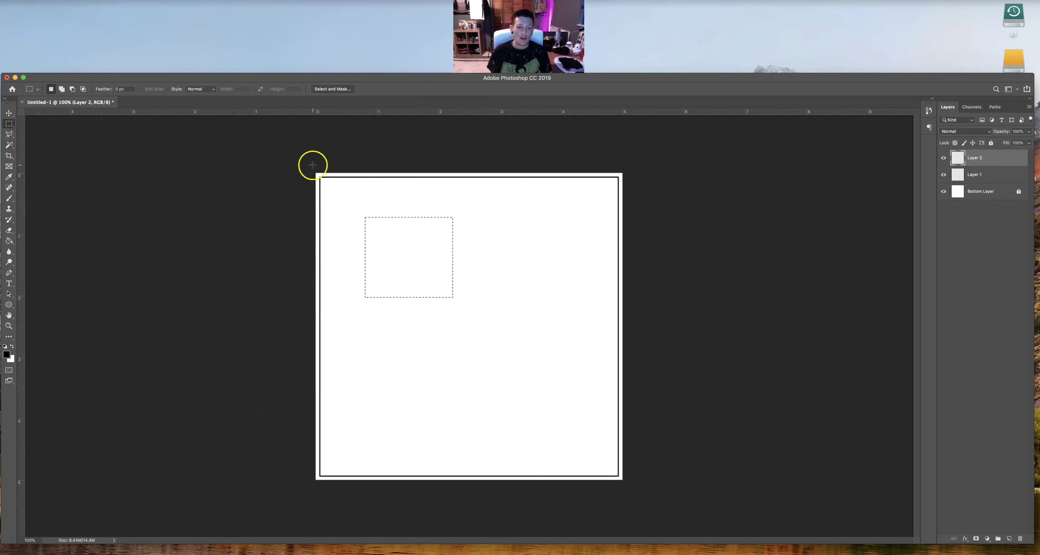
drag(8, 123, 38, 132)
click(38, 132)
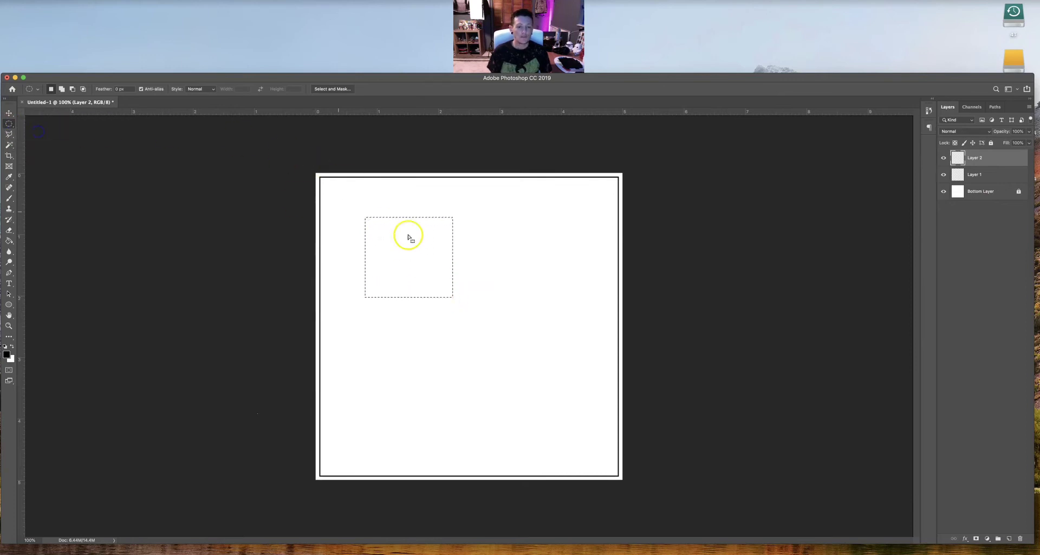
click(404, 234)
Draw elliptical and small circular selections on the blank canvas, then restore the minimized Safari window.
drag(345, 199, 574, 341)
click(574, 342)
drag(388, 250, 457, 319)
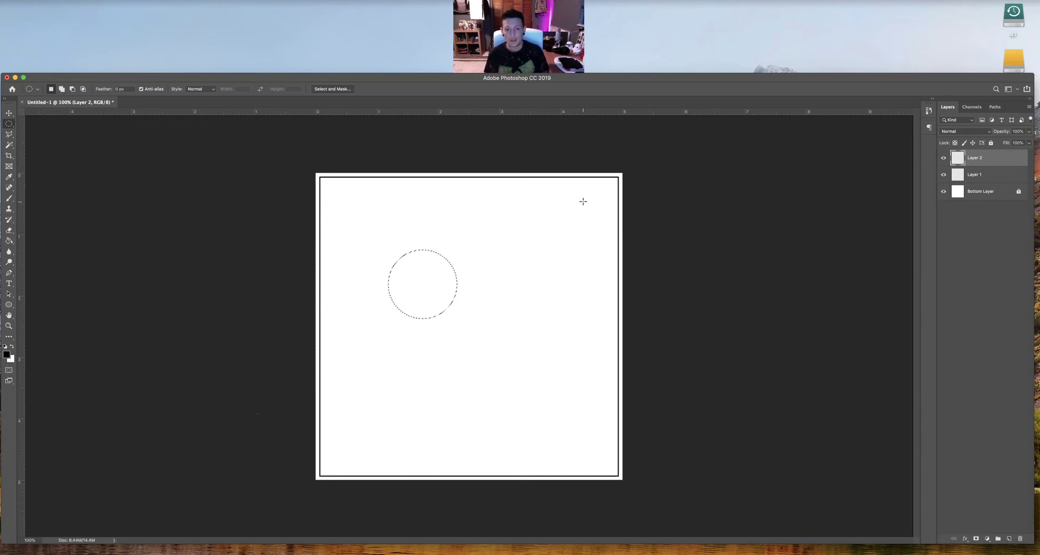
click(17, 540)
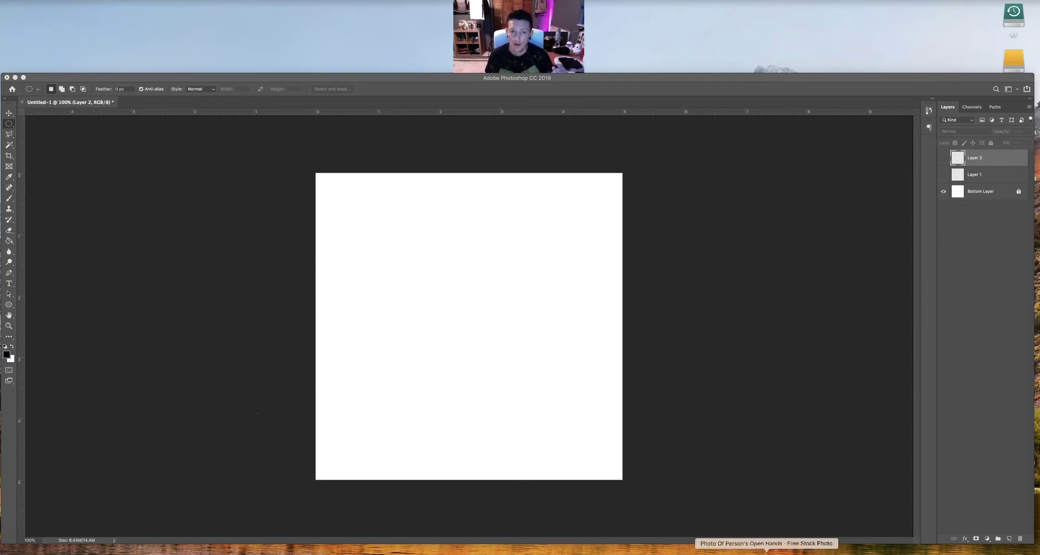
Bring Safari back and close the Say thanks dialog and the open-hands photo view.
click(767, 552)
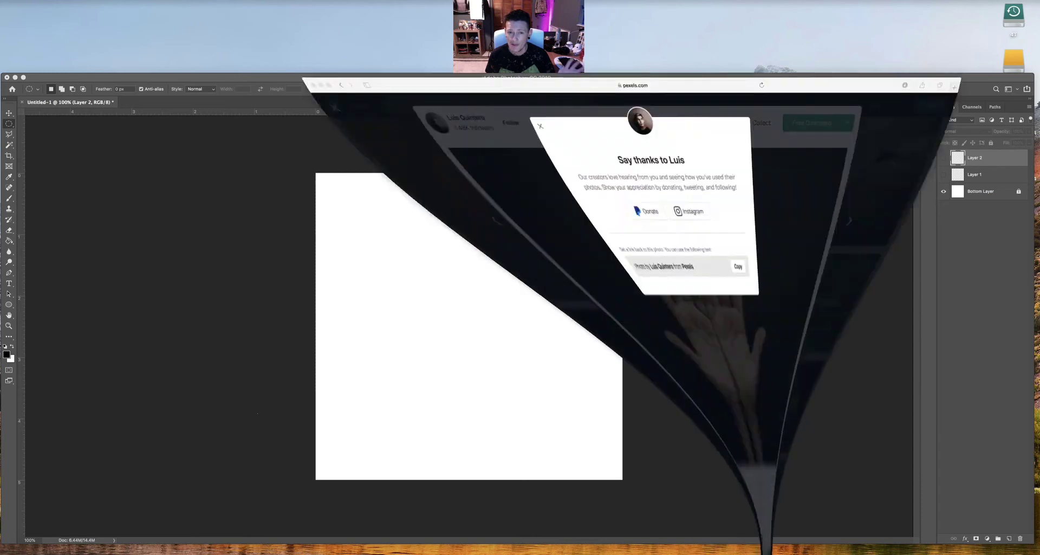
click(926, 144)
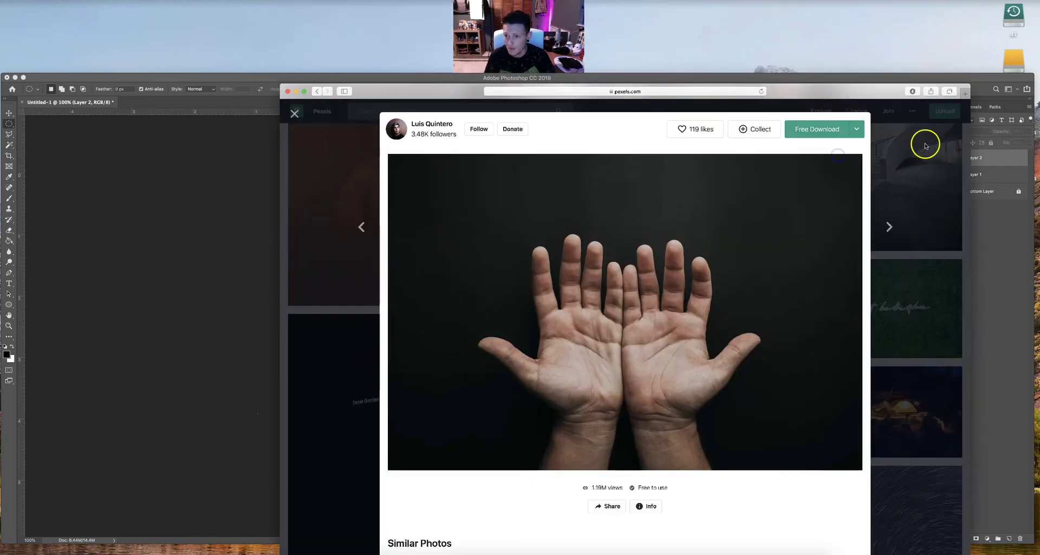
click(926, 144)
click(720, 209)
Scroll the Pexels feed, open and close the 'This must be the place' photo, and search for trees.
scroll(721, 209, down, 5)
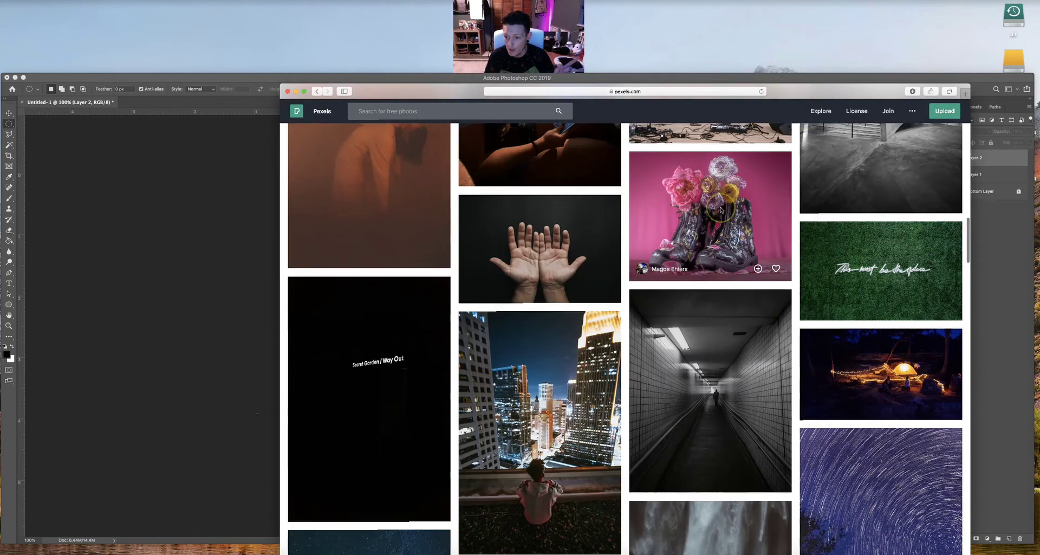
scroll(721, 209, down, 5)
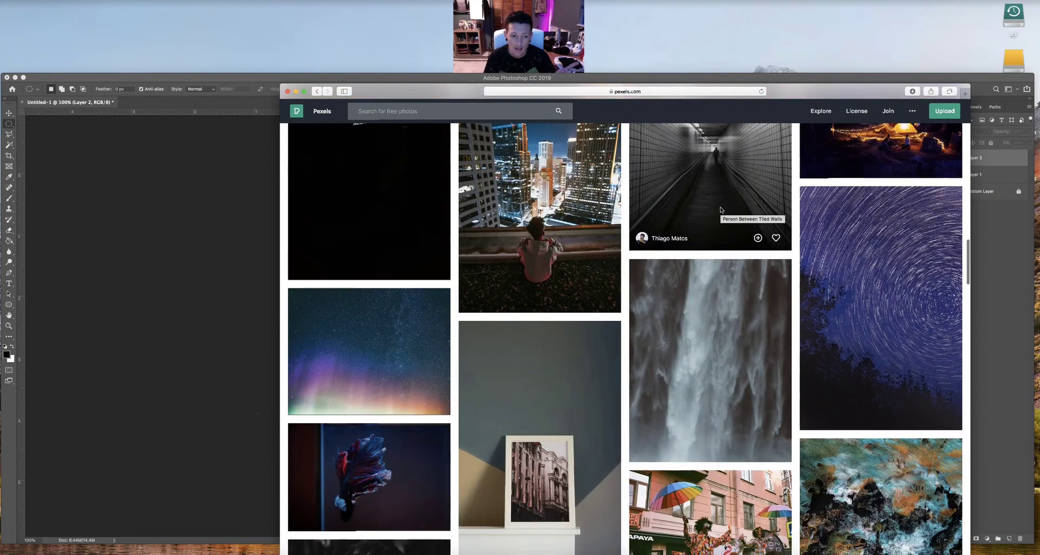
scroll(721, 209, up, 4)
click(880, 170)
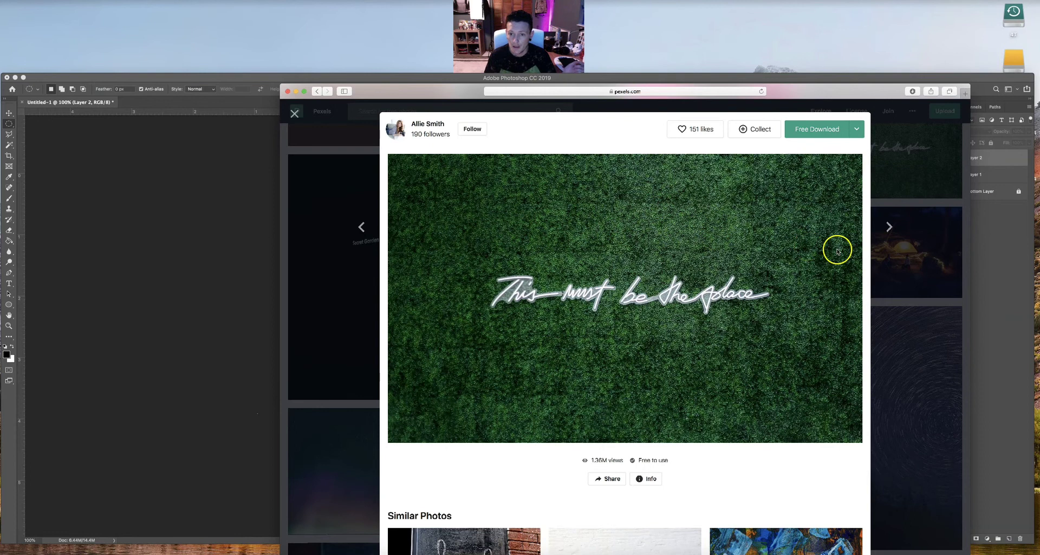
click(816, 132)
click(515, 109)
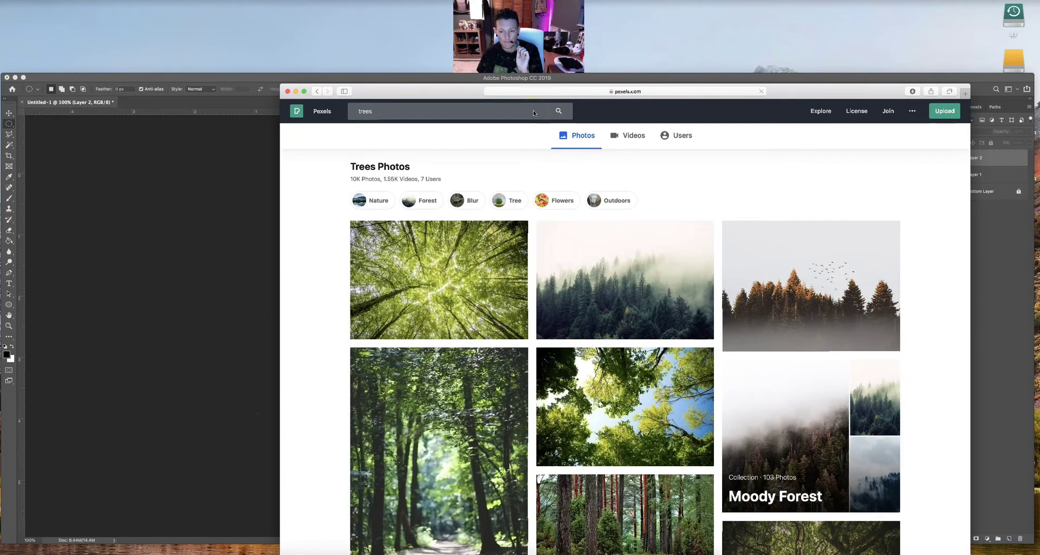
Scroll far down through the tree search results.
scroll(648, 399, down, 3)
scroll(648, 398, down, 5)
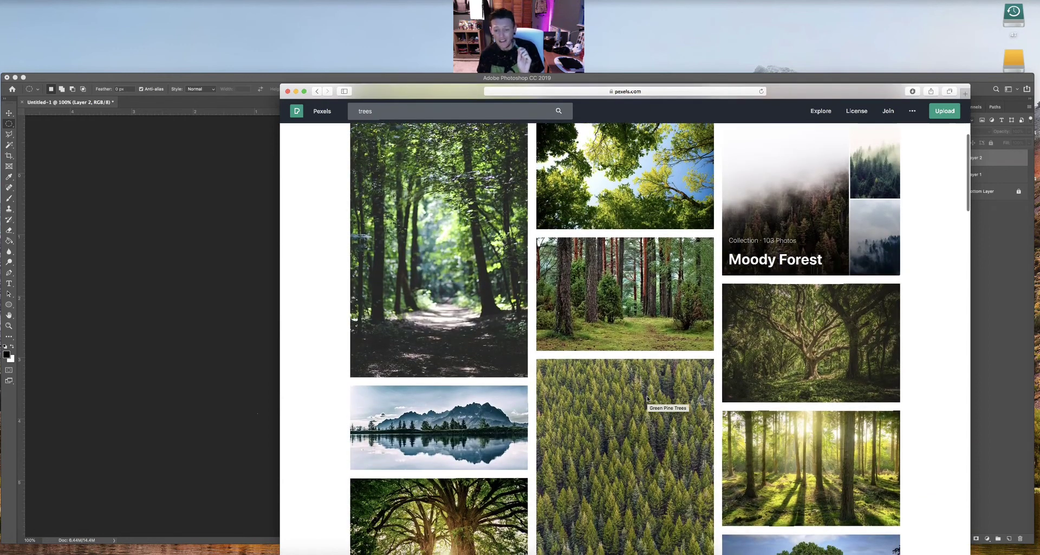
scroll(648, 398, down, 15)
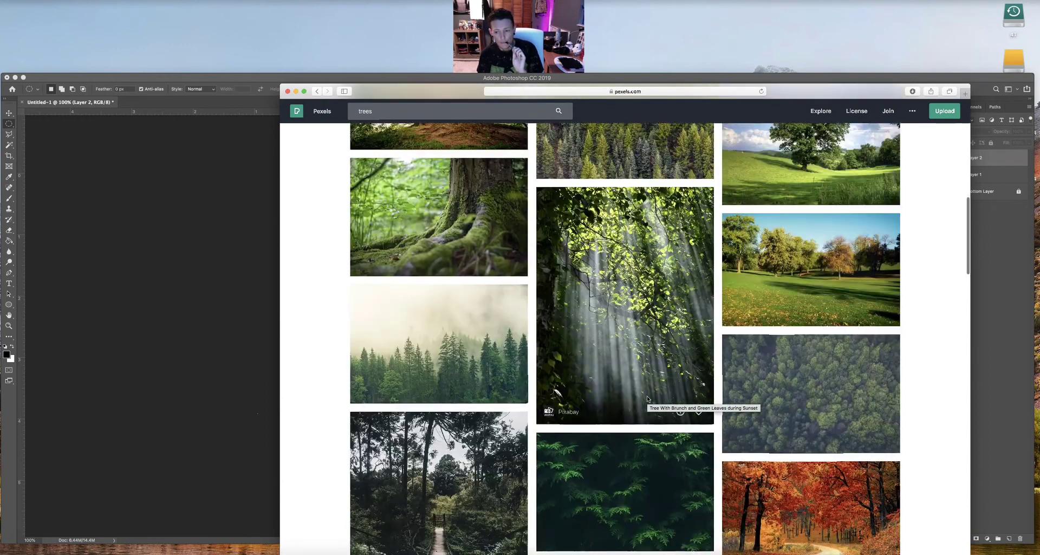
scroll(648, 399, down, 7)
scroll(649, 397, down, 9)
scroll(648, 397, down, 11)
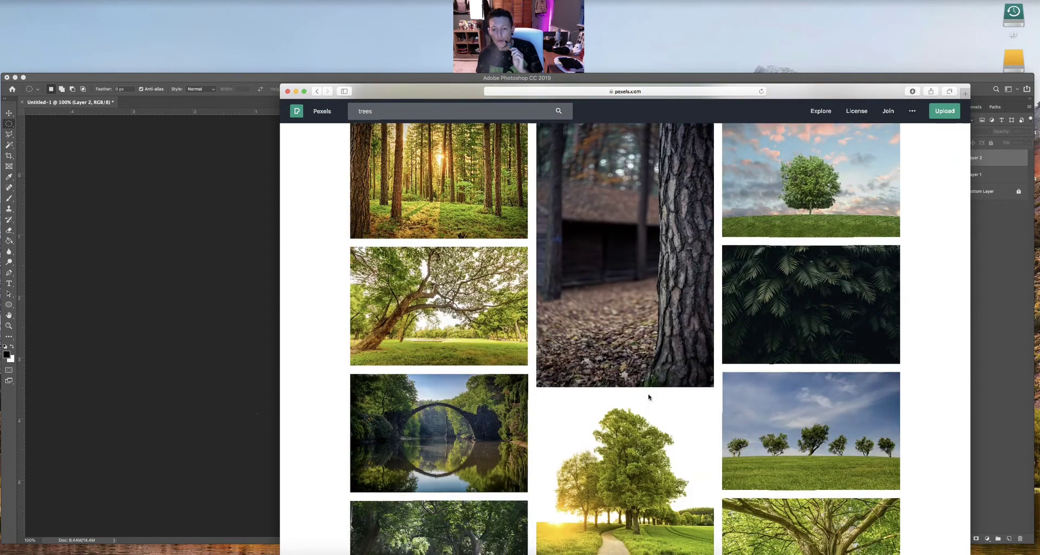
scroll(649, 397, down, 5)
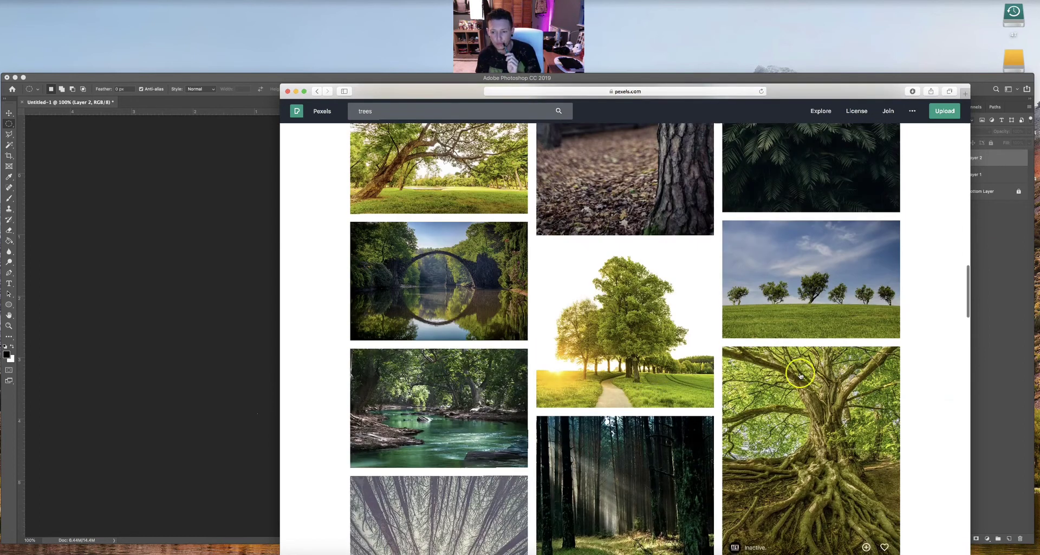
scroll(844, 327, down, 10)
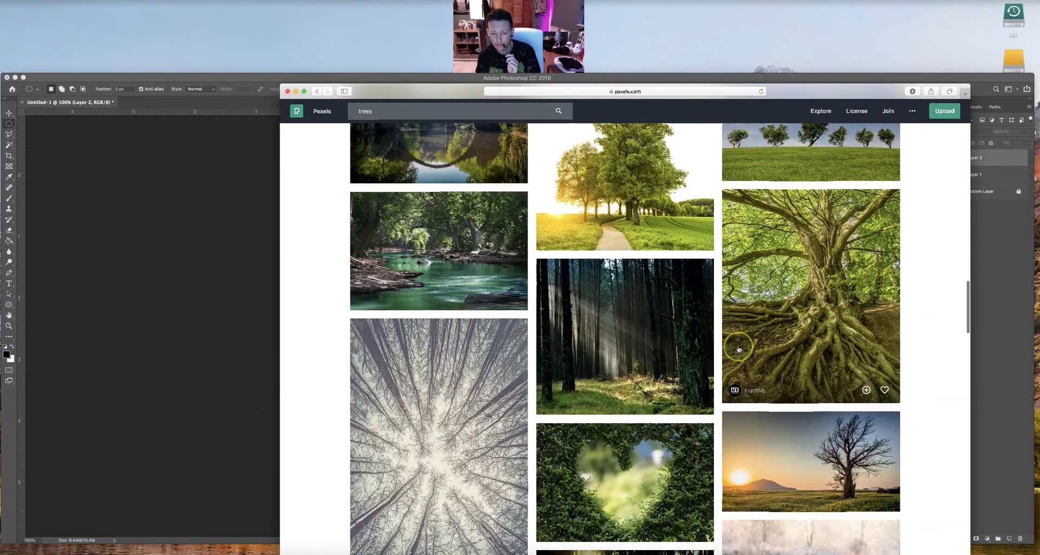
scroll(738, 349, down, 6)
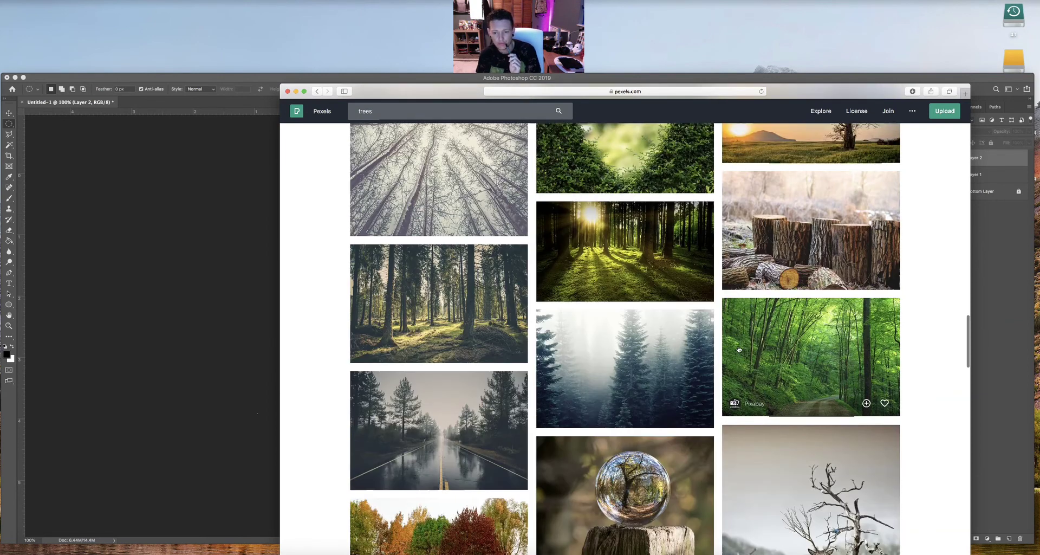
scroll(738, 349, down, 5)
scroll(739, 349, down, 10)
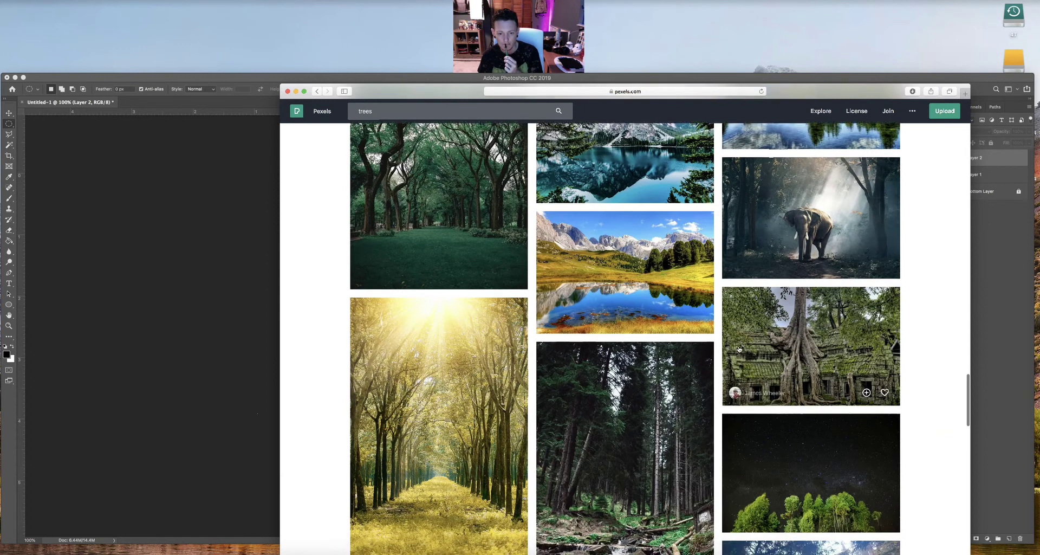
scroll(739, 349, down, 5)
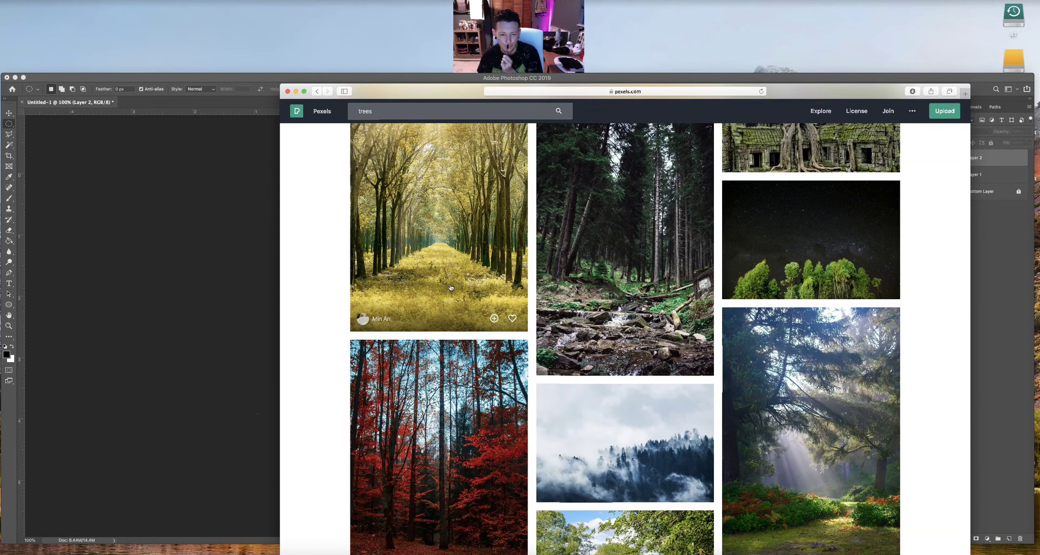
scroll(450, 288, down, 4)
scroll(451, 287, down, 3)
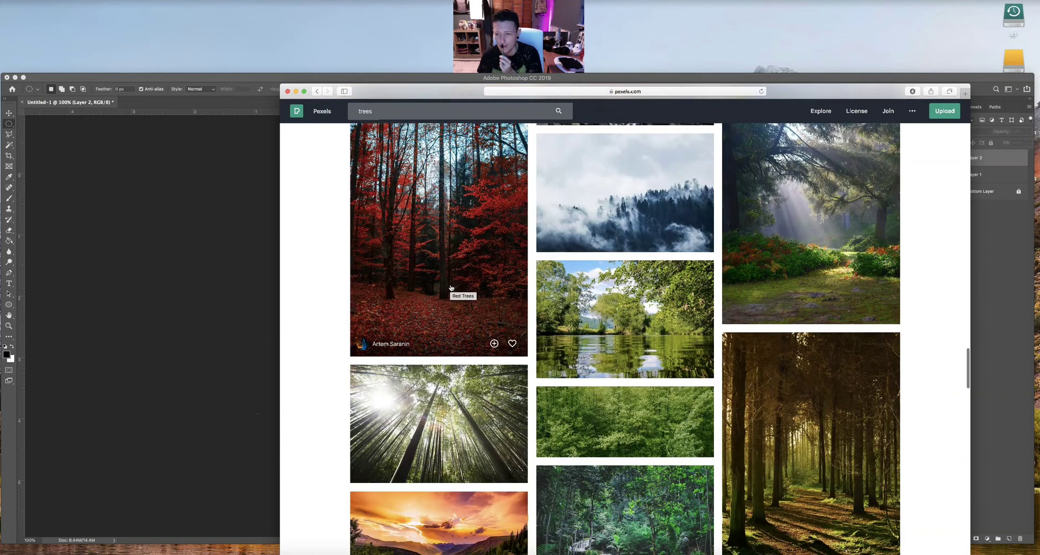
Open the sunbeam forest photo, free-download it, and show the Downloads stack.
click(858, 297)
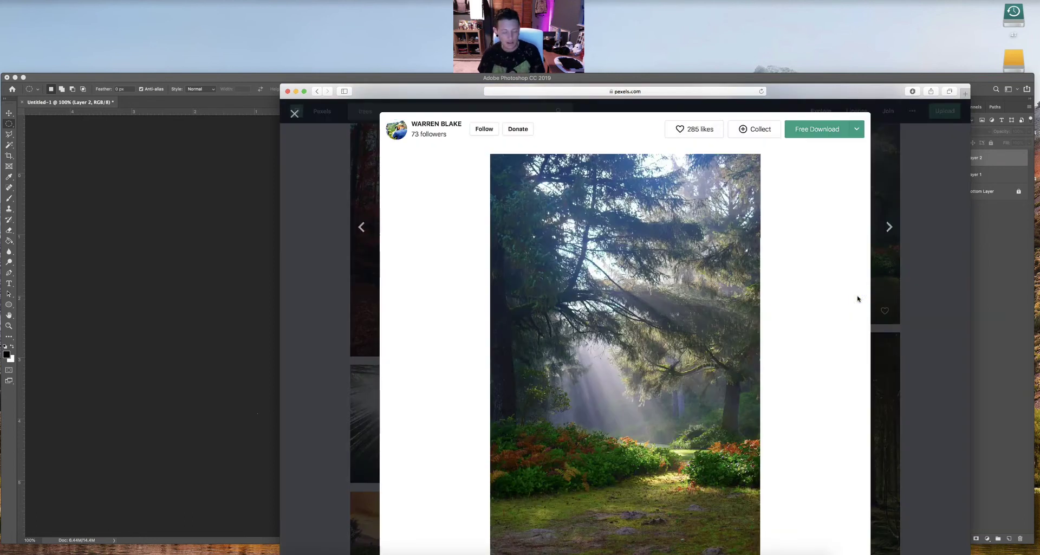
click(817, 128)
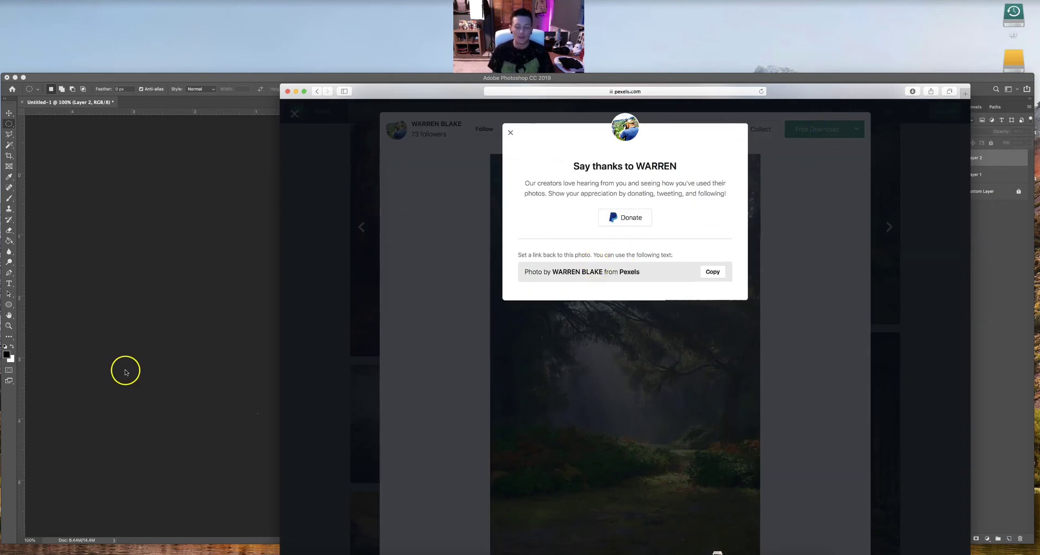
click(757, 552)
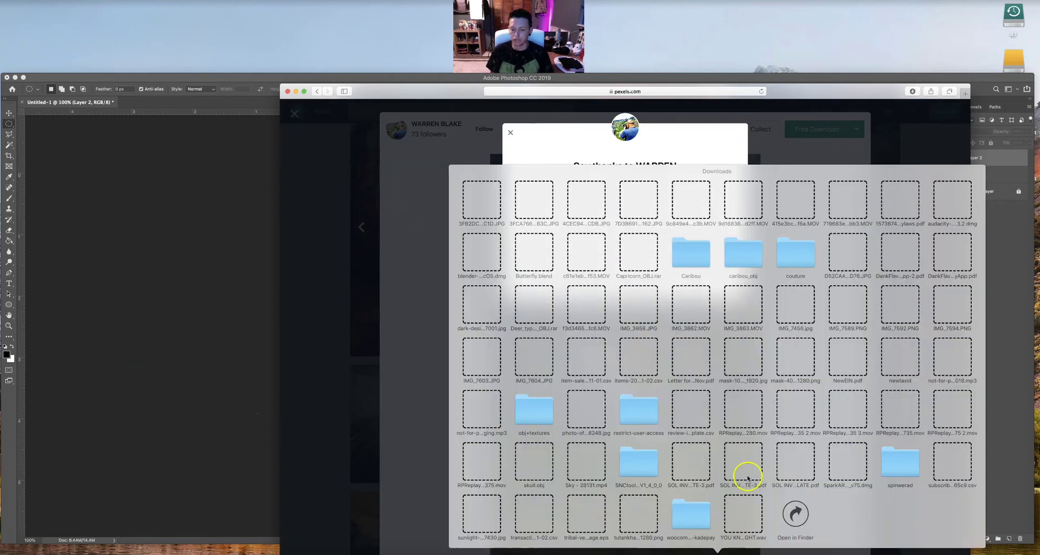
Place the downloaded forest jpg into the document, scaled to about 10.37% and positioned to cover the canvas.
click(796, 519)
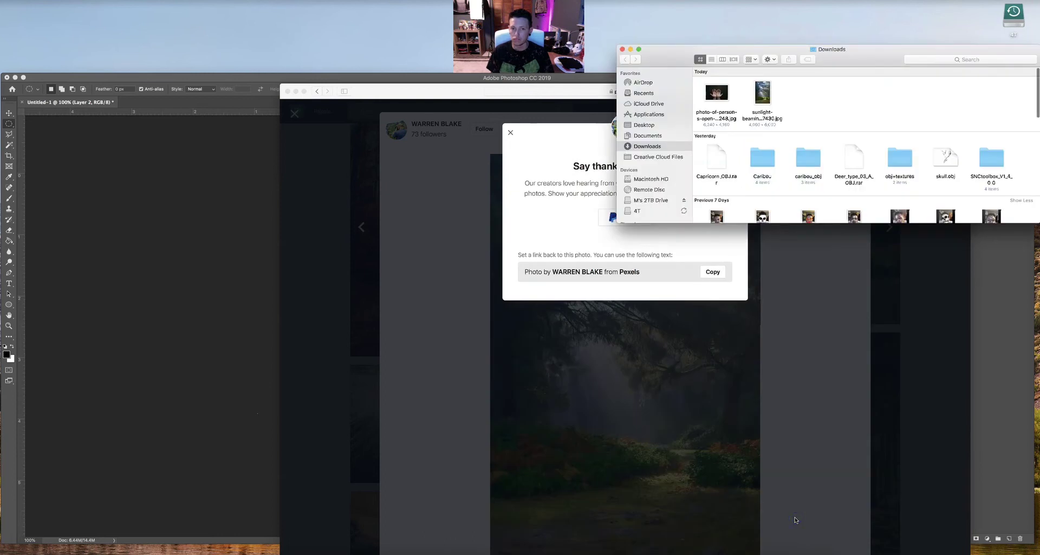
drag(765, 76, 143, 313)
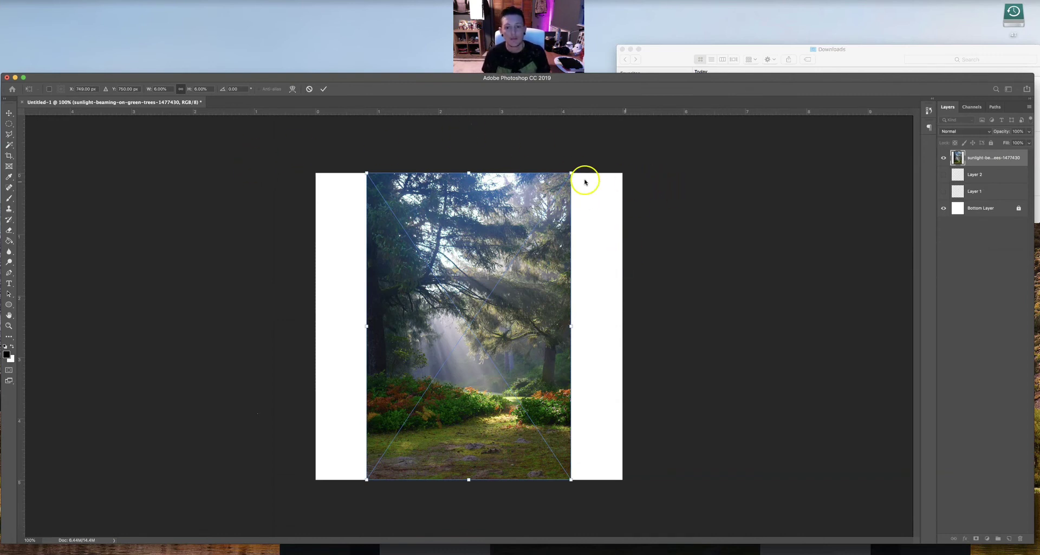
drag(571, 173, 813, 21)
drag(521, 439, 432, 447)
key(m)
click(807, 180)
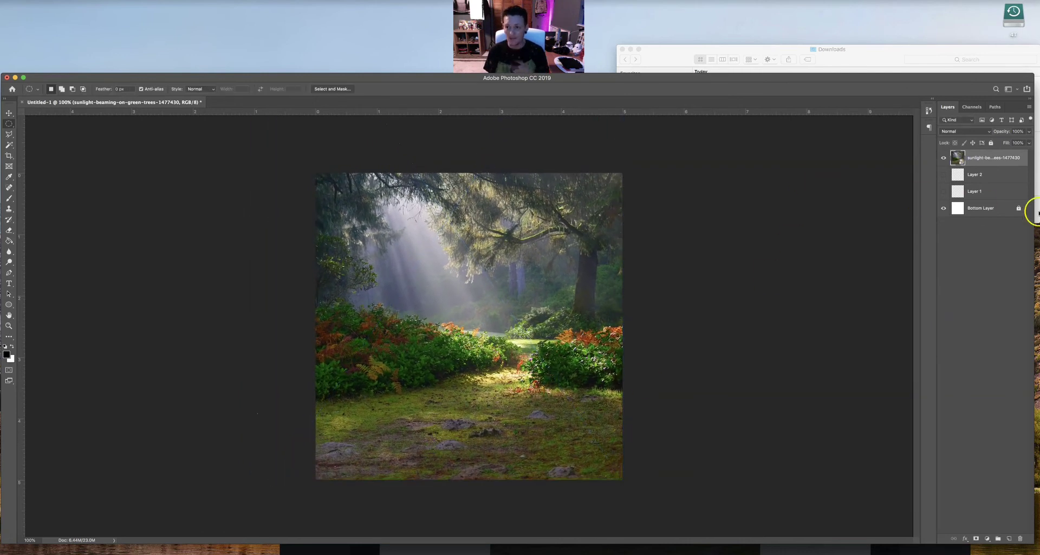
Duplicate the forest photo layer, then lock and hide the original.
key(super+j)
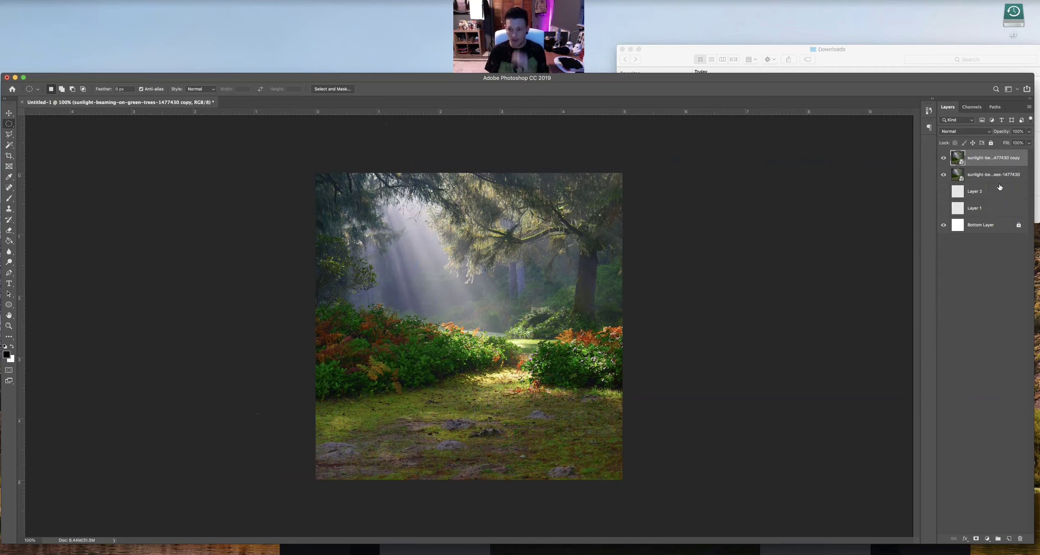
click(944, 175)
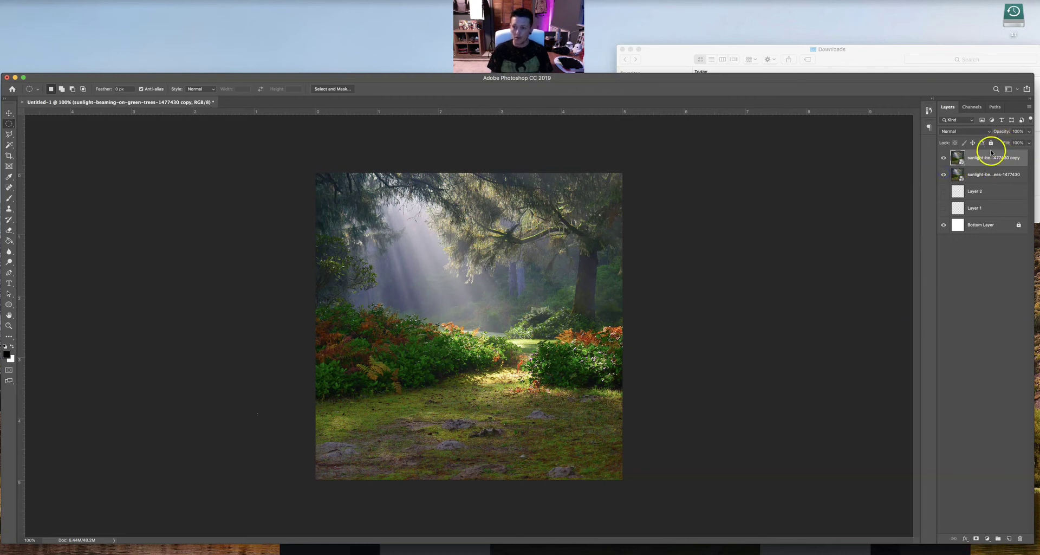
click(999, 175)
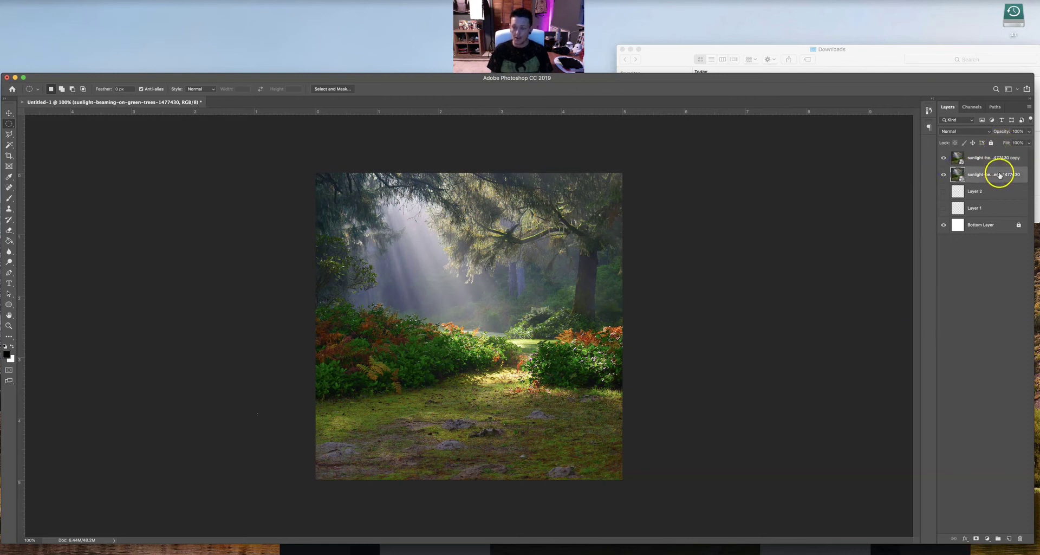
click(991, 142)
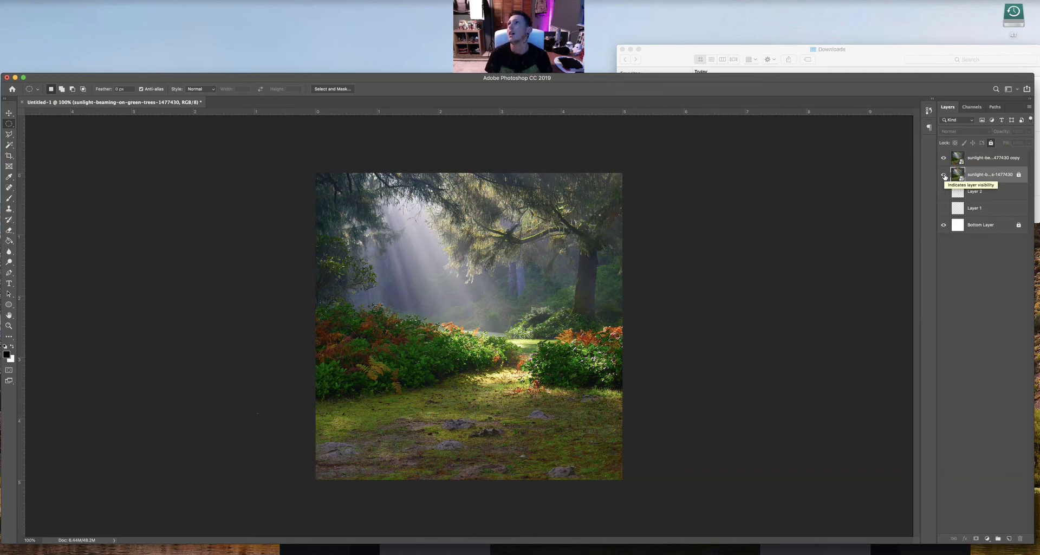
click(945, 174)
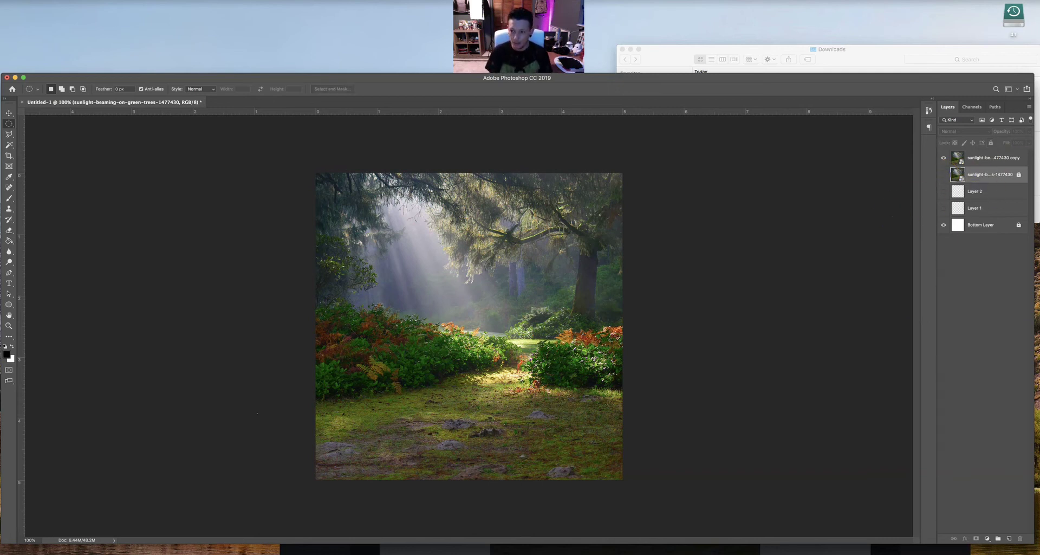
Rasterize the forest photo copy layer.
click(1000, 157)
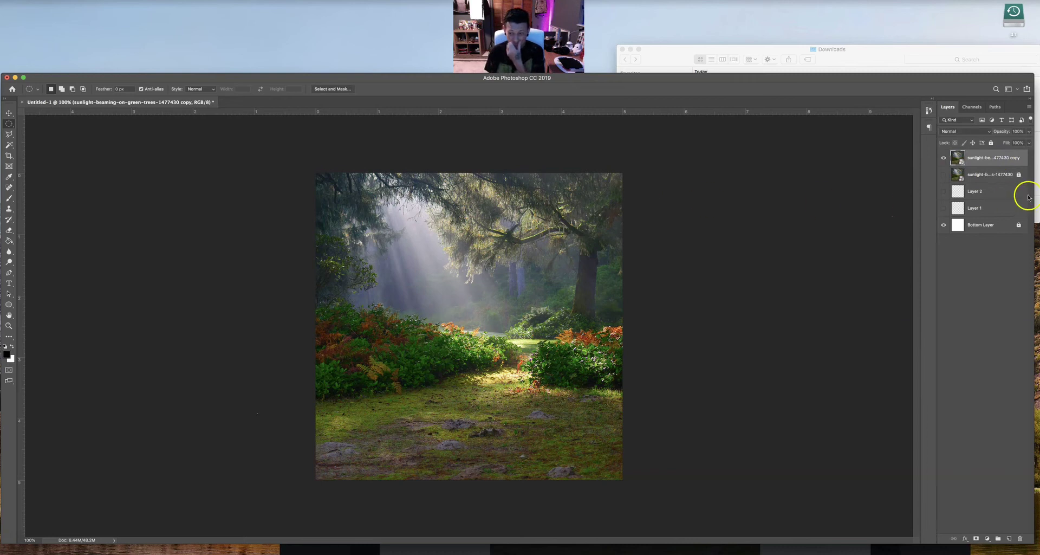
right_click(1006, 161)
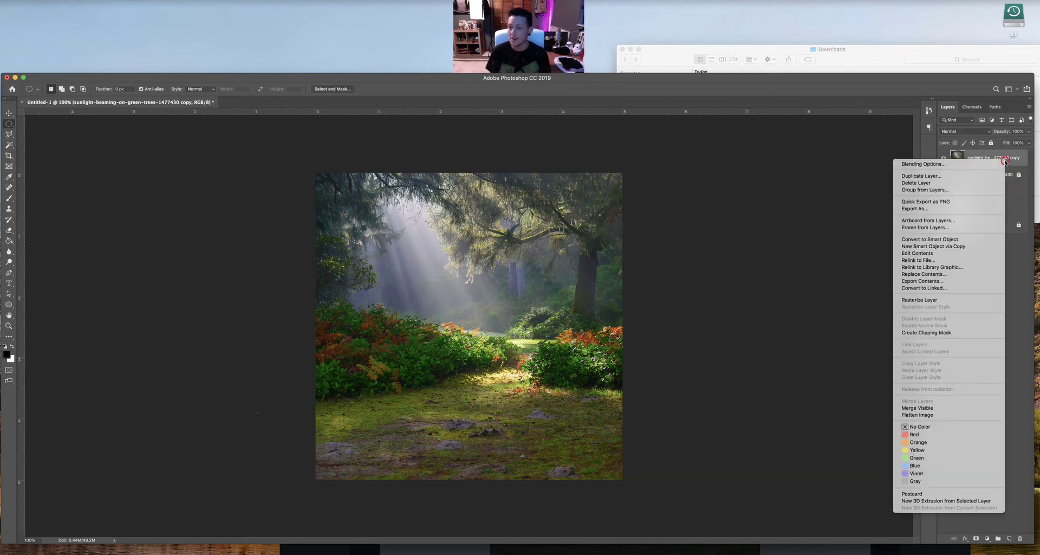
click(905, 301)
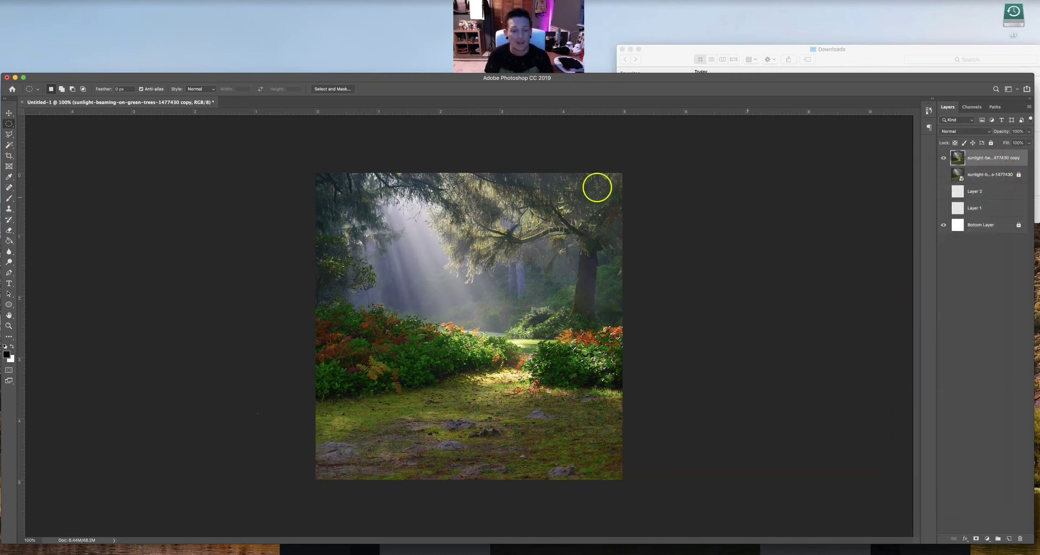
Try the Clone Stamp Tool on the lower-right ground and dismiss the missing clone-source alert.
key(XF86MonBrightnessUp)
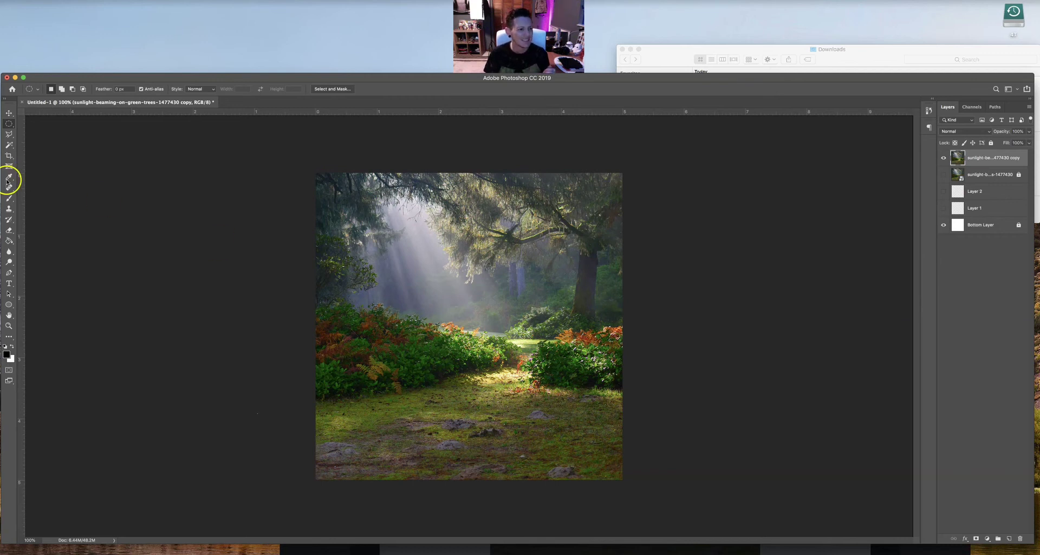
click(8, 210)
right_click(8, 209)
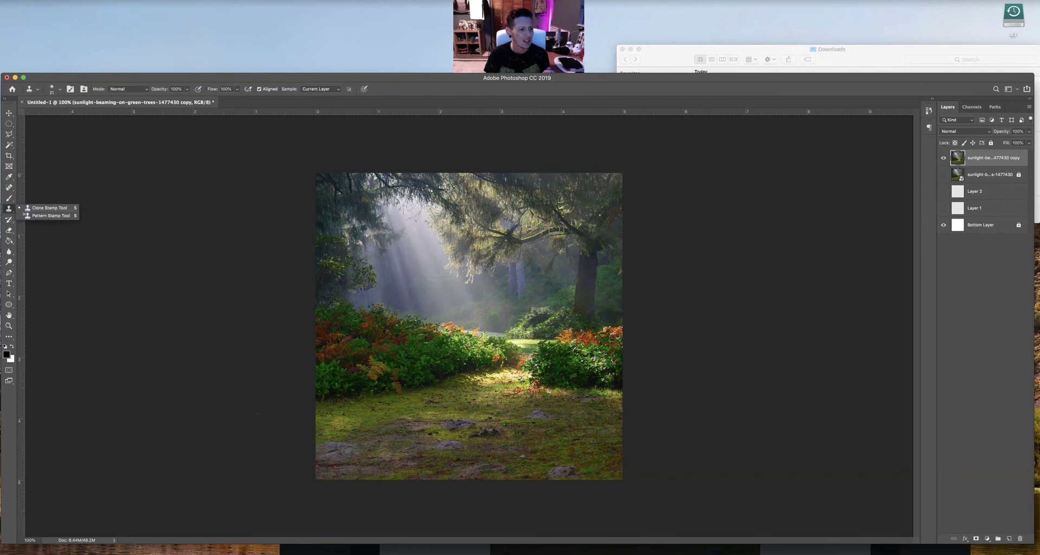
alt+click(609, 411)
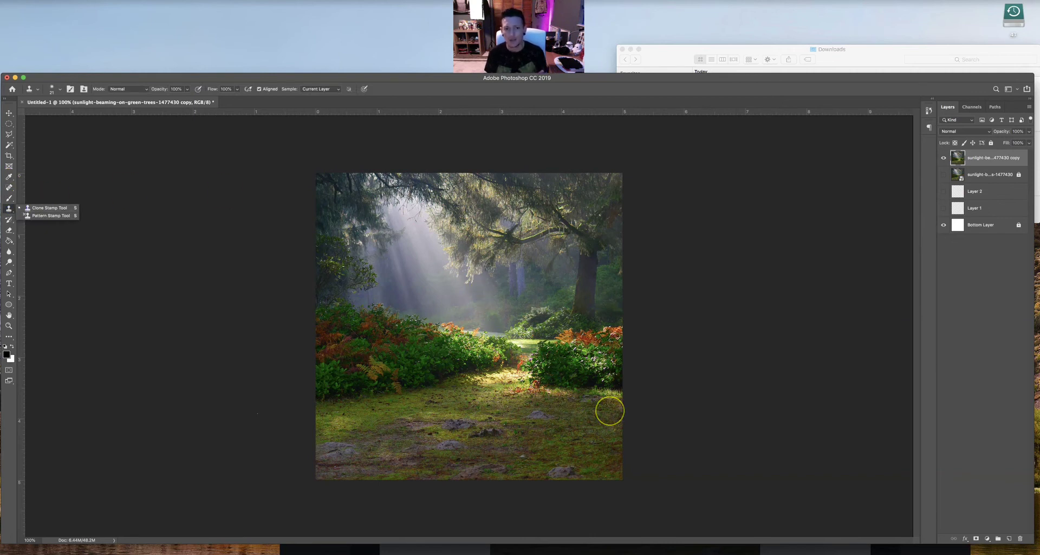
click(660, 403)
click(597, 423)
key(Return)
alt+click(541, 424)
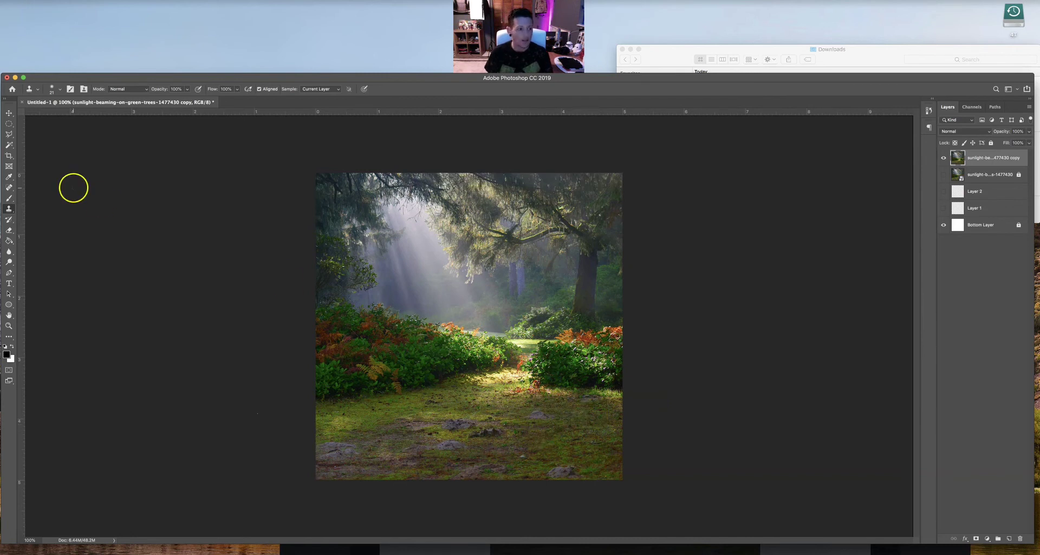
Switch to the Elliptical Marquee Tool and select a small oval of ground near the rock.
click(10, 124)
click(20, 124)
click(7, 125)
click(33, 133)
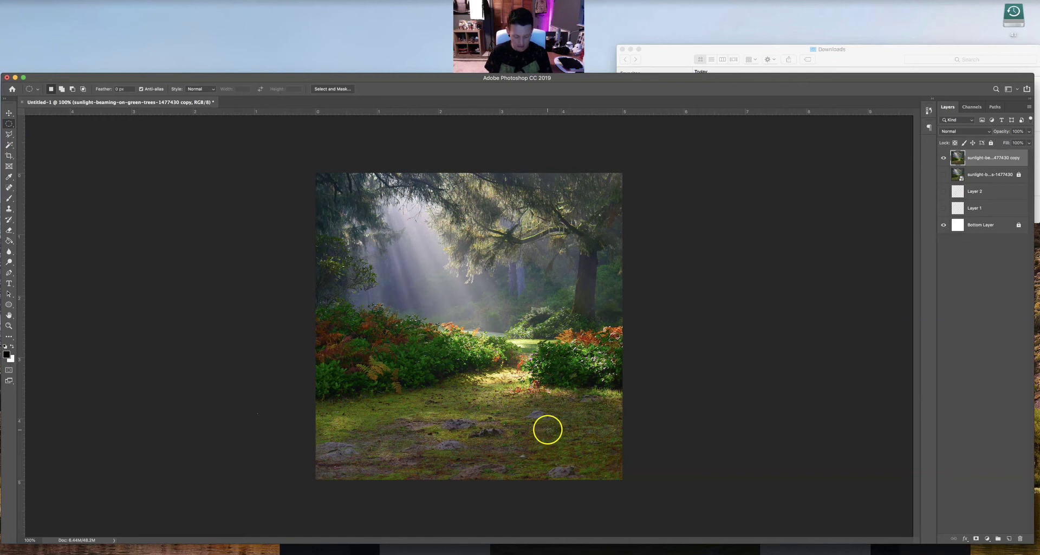
drag(540, 429, 576, 462)
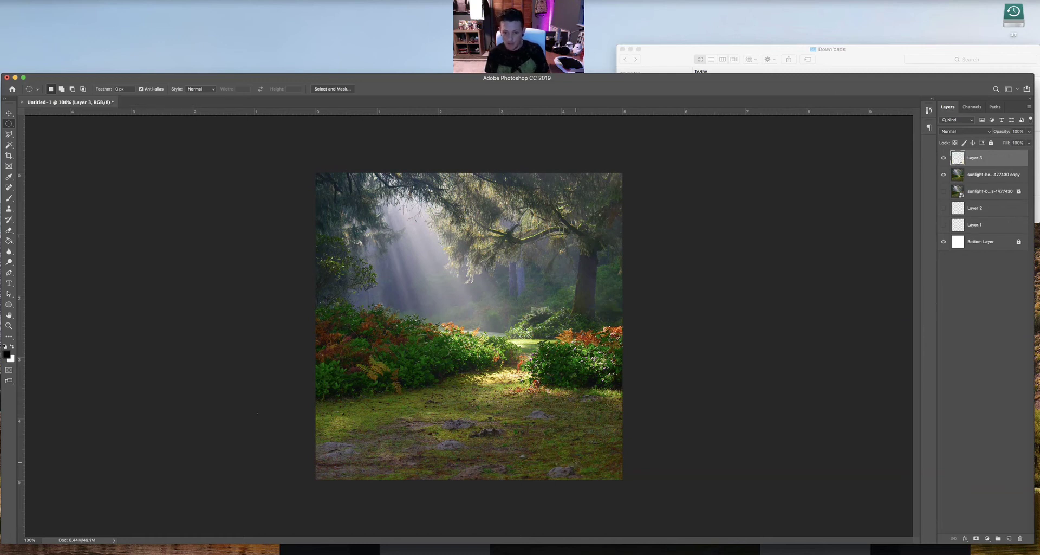
Free-transform Layer 3's patch down-left over the grass, widen it to about 125%, and commit.
key(ctrl+t)
drag(564, 454, 542, 407)
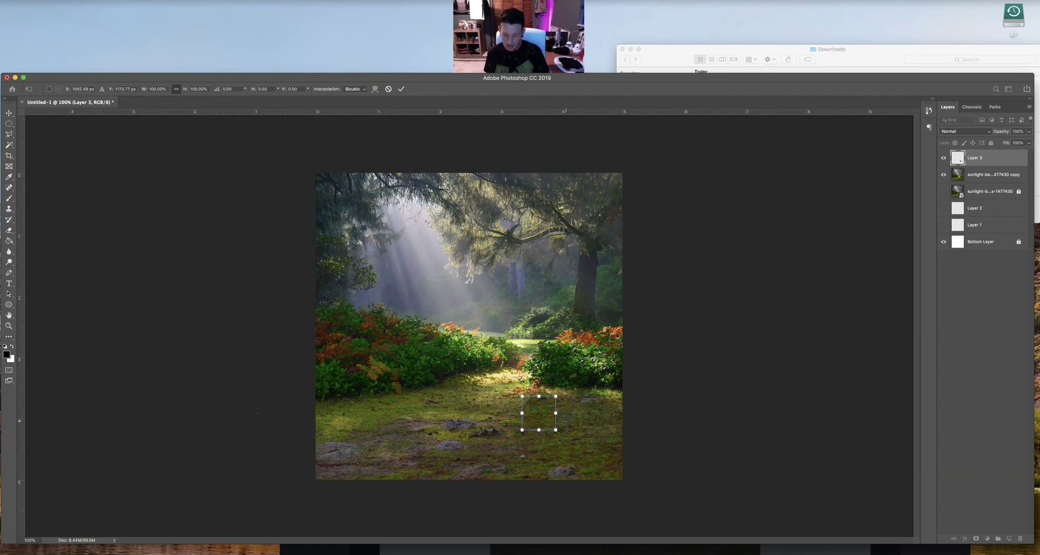
drag(547, 417, 492, 436)
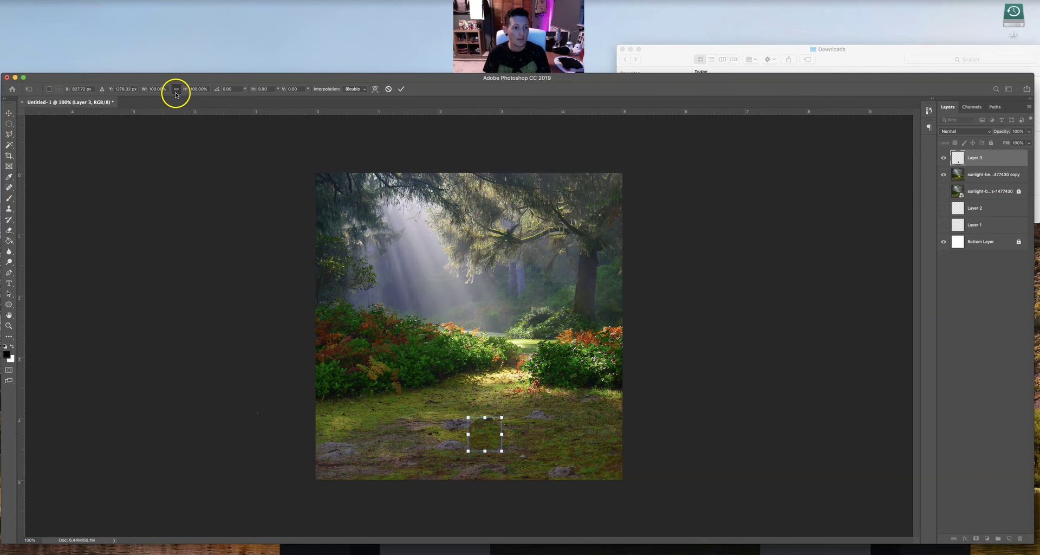
drag(144, 89, 151, 90)
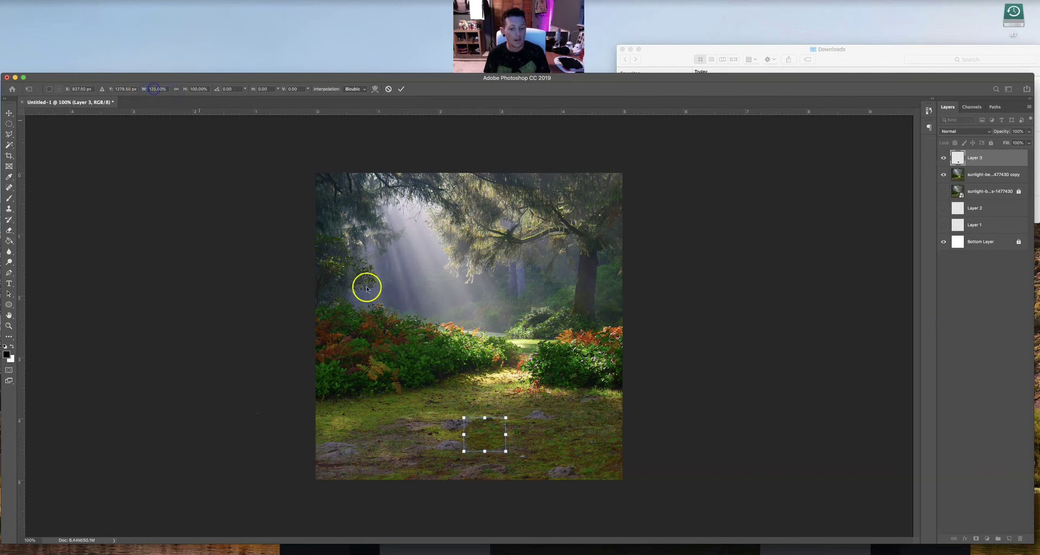
drag(480, 423, 486, 423)
key(Return)
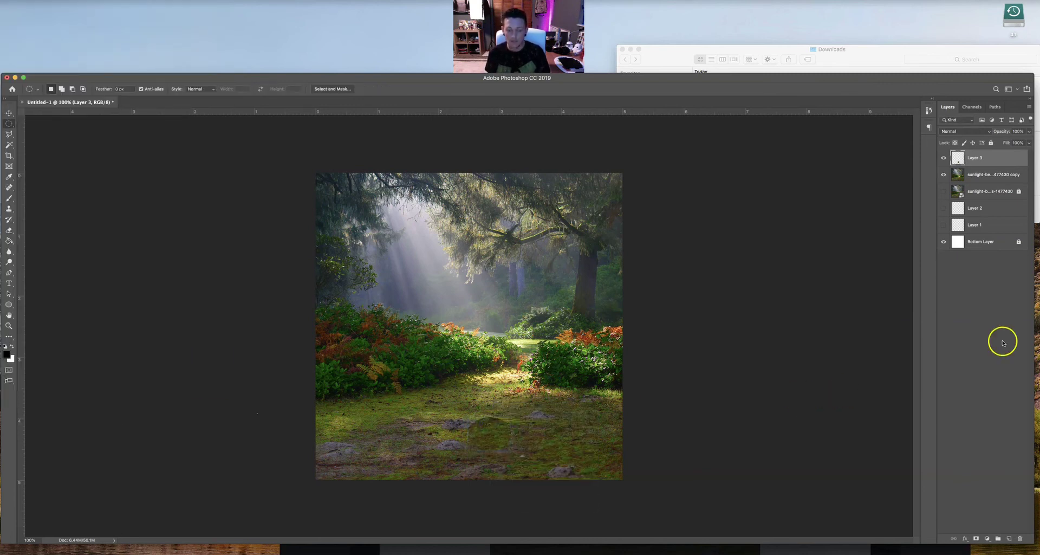
Keep Layer 3 at 96% opacity and add a white layer mask to it.
click(1000, 133)
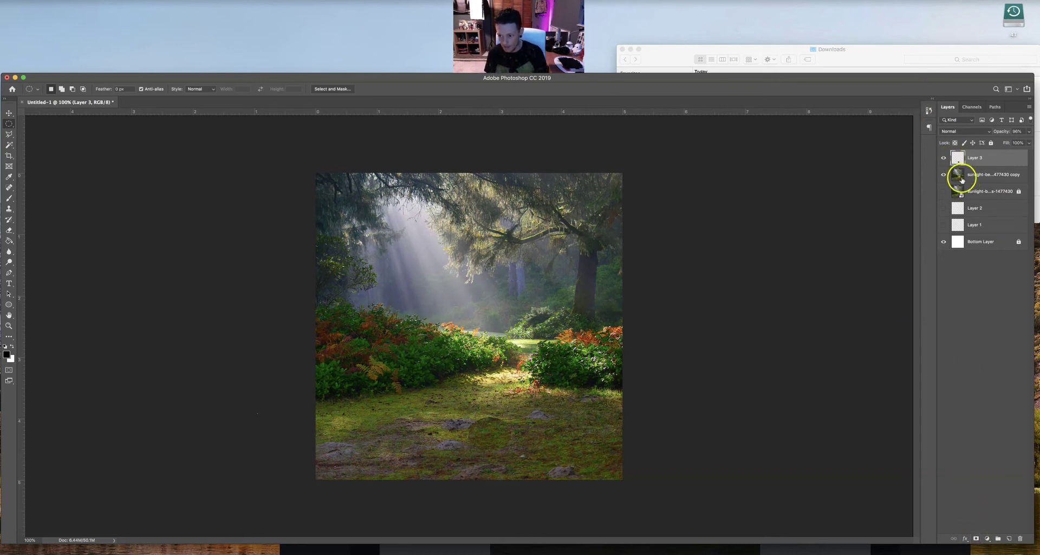
click(976, 539)
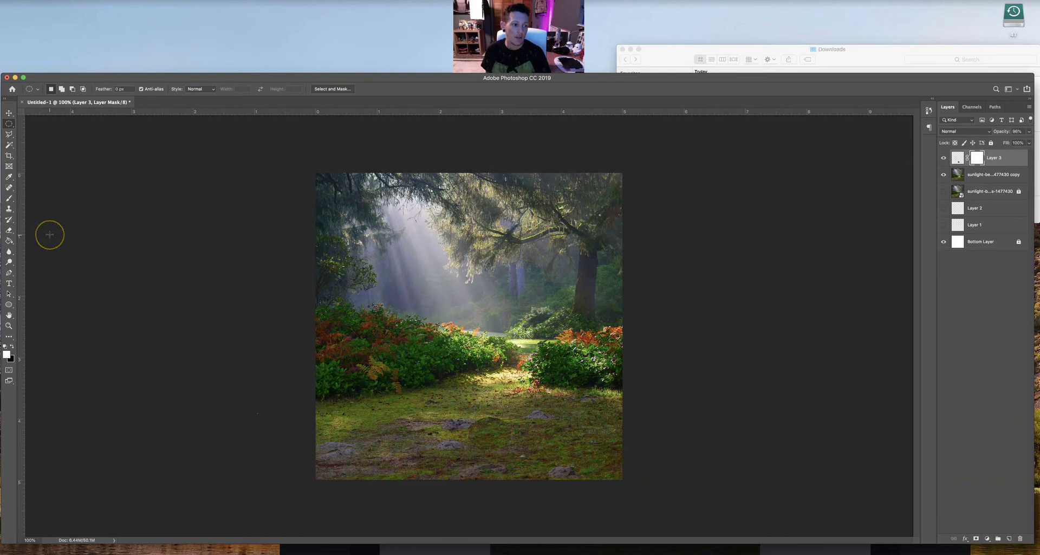
drag(23, 179, 32, 186)
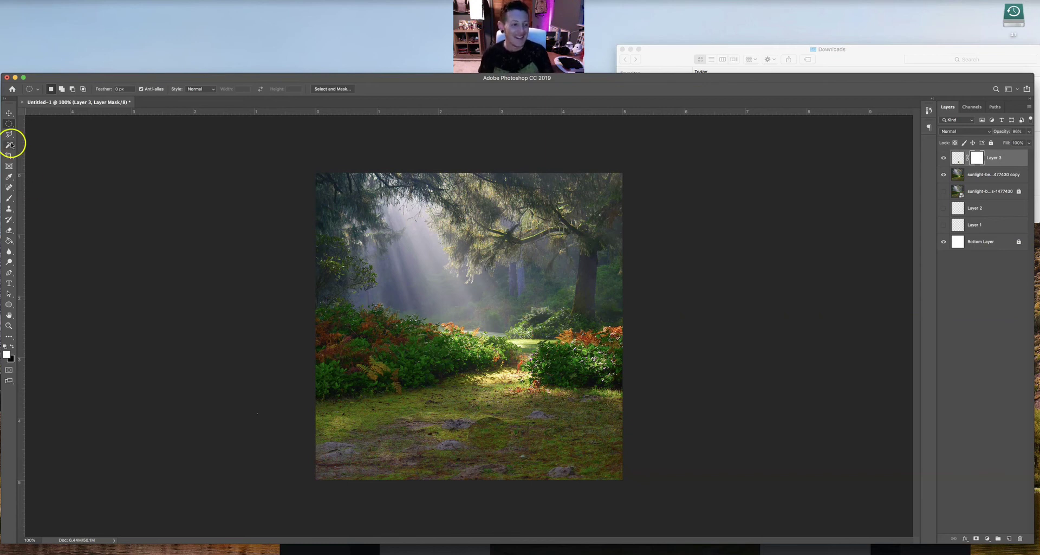
With a 44 px Eraser, paint over the ground patch's edges on Layer 3's mask.
click(10, 229)
click(59, 90)
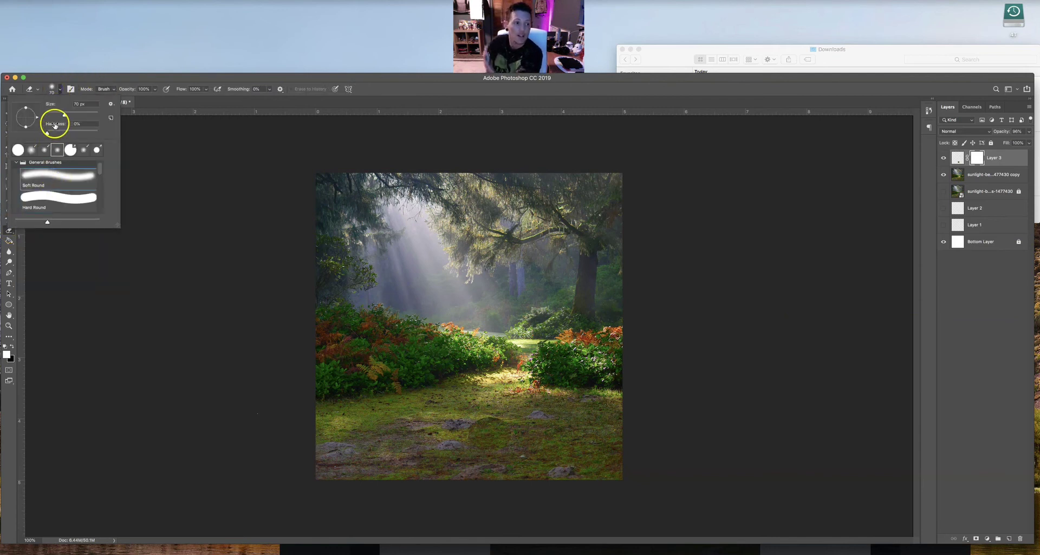
drag(64, 114, 56, 116)
click(528, 396)
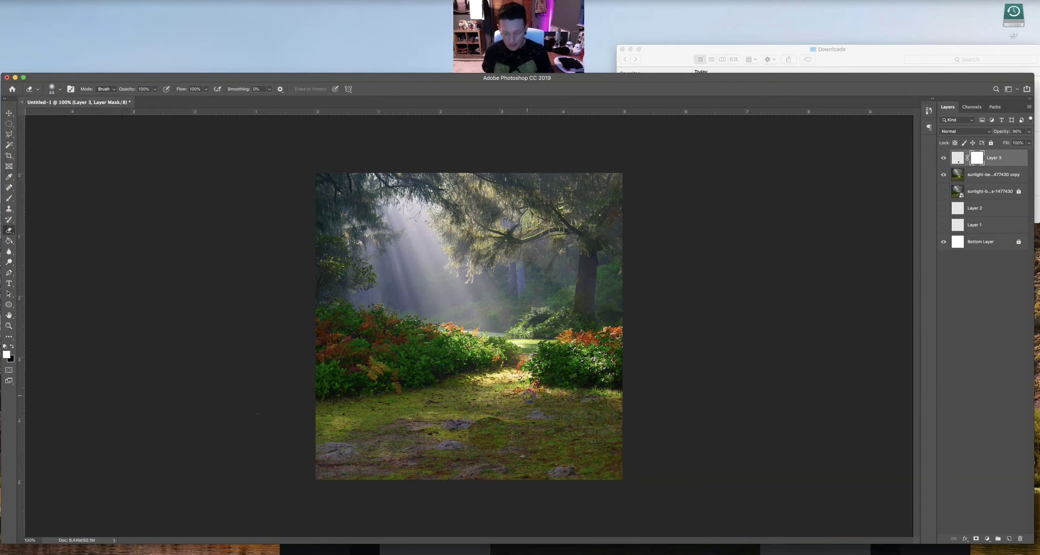
drag(512, 394, 501, 413)
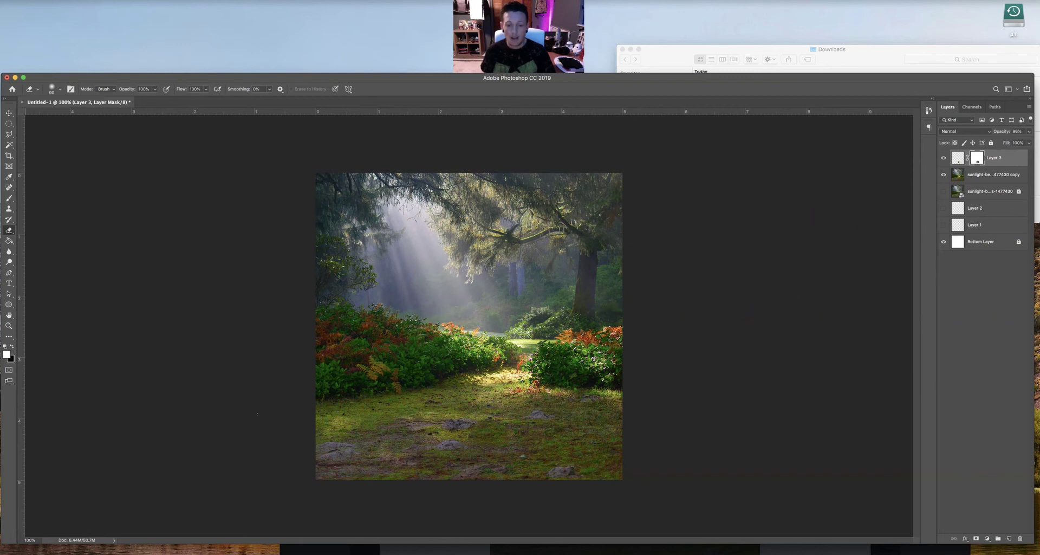
Apply Brightness/Contrast with Brightness raised to the maximum 150.
click(108, 1)
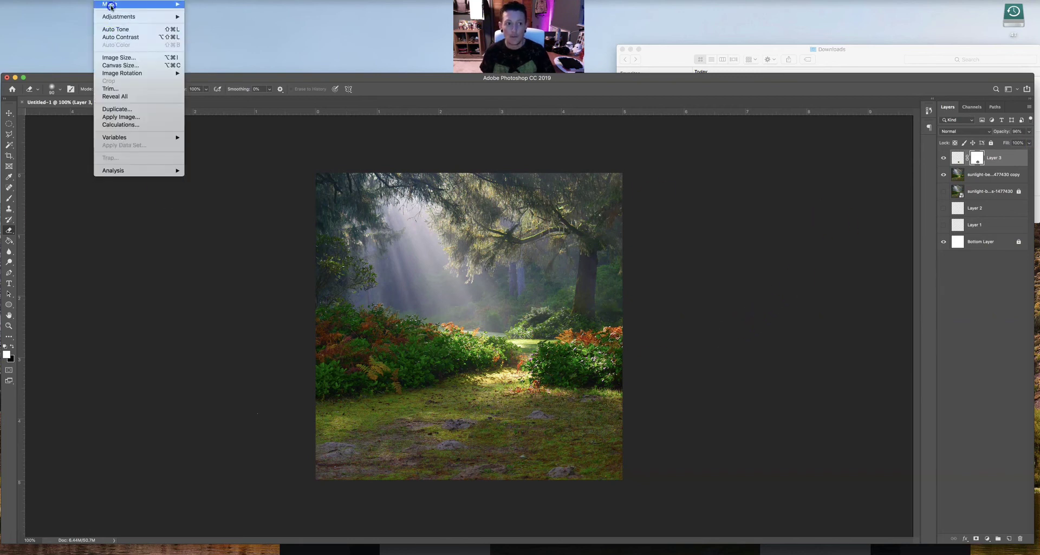
mouse_move(163, 17)
click(212, 16)
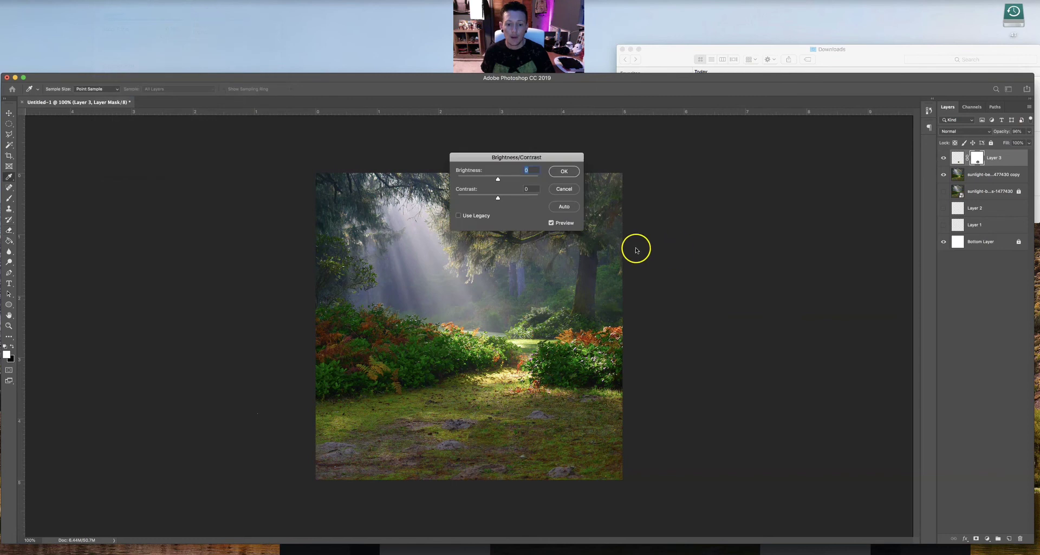
drag(499, 180, 503, 181)
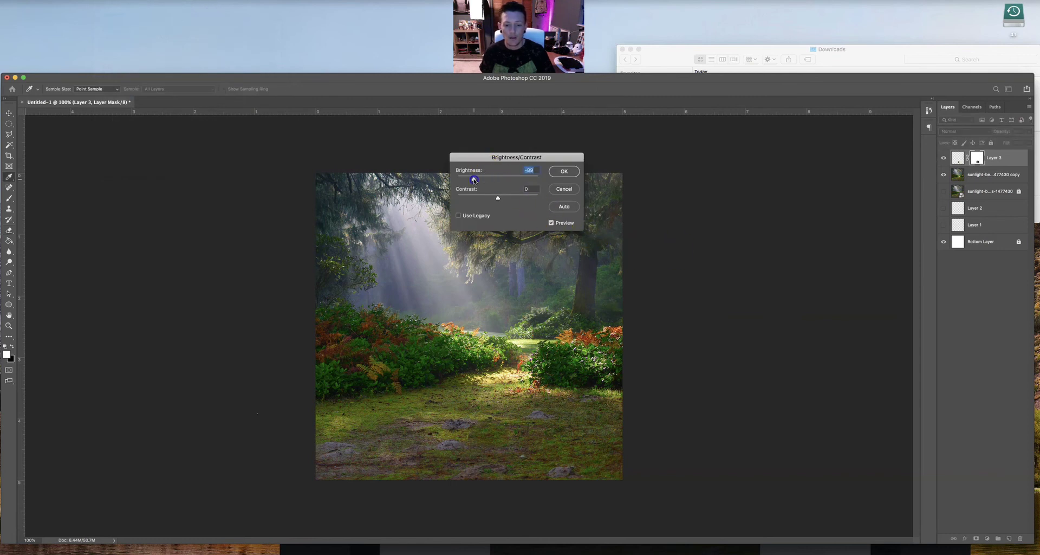
drag(505, 180, 475, 198)
key(Return)
Nudge Layer 3's mask into place with three small free-transform adjustments.
key(e)
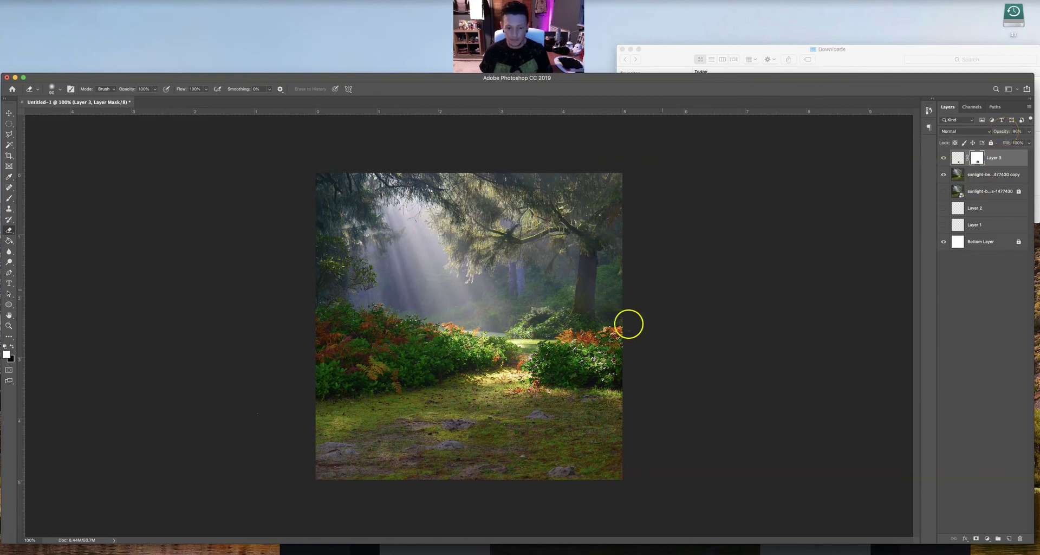
key(super+t)
mouse_move(490, 433)
mouse_down()
mouse_move(523, 433)
mouse_move(485, 436)
mouse_up()
click(659, 420)
key(e)
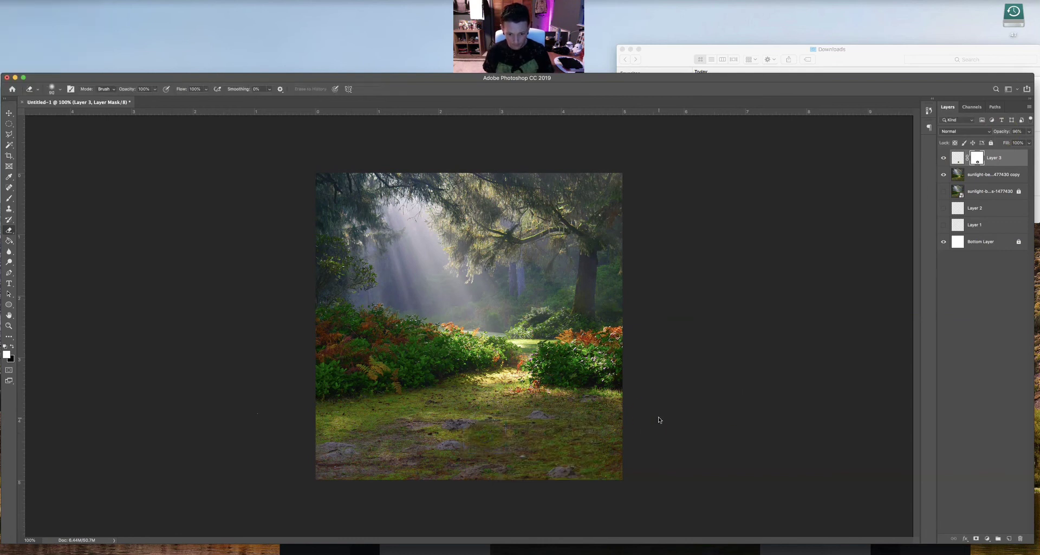
key(ctrl+t)
drag(488, 436, 494, 435)
key(Return)
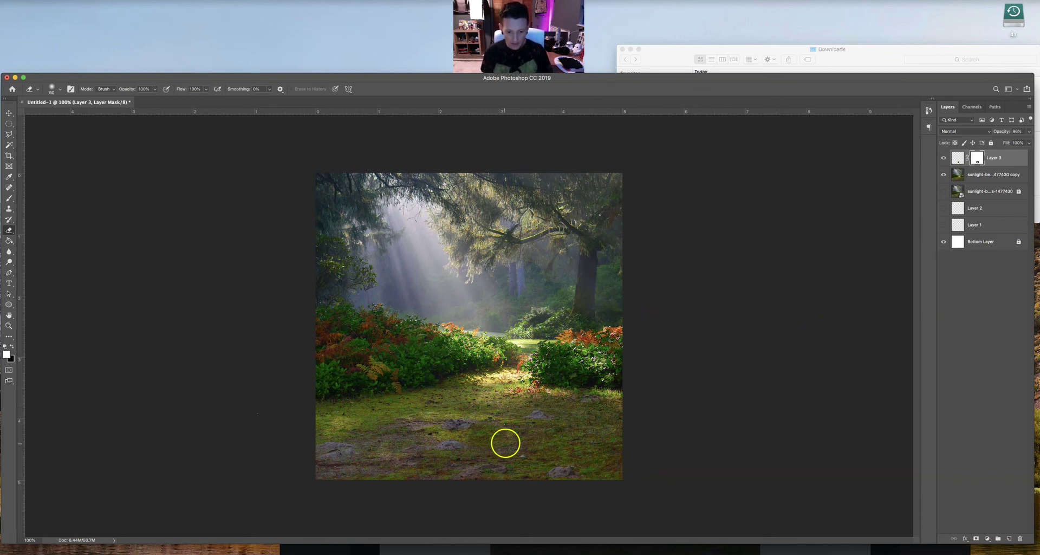
key(super+t)
drag(492, 439, 496, 443)
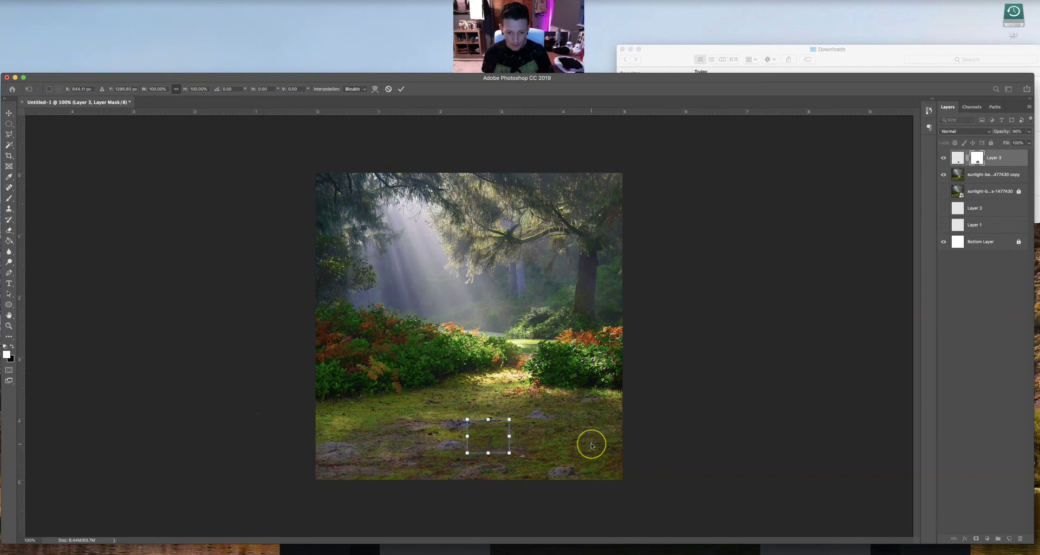
key(Return)
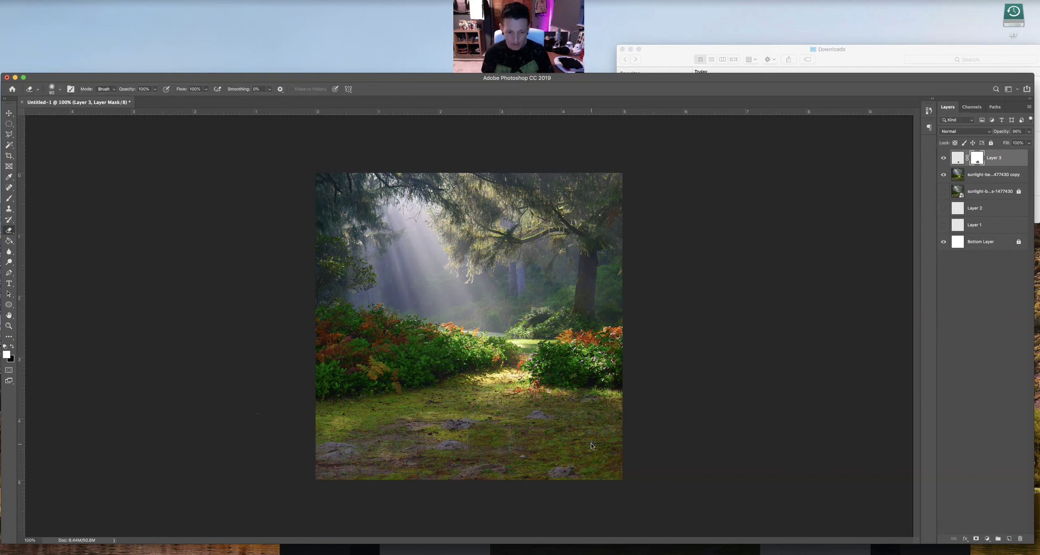
Review the whole image zoomed out, briefly retransform the patch, then zoom to 200% on the bushes.
key(super+z)
key(super+minus)
key(super+minus)
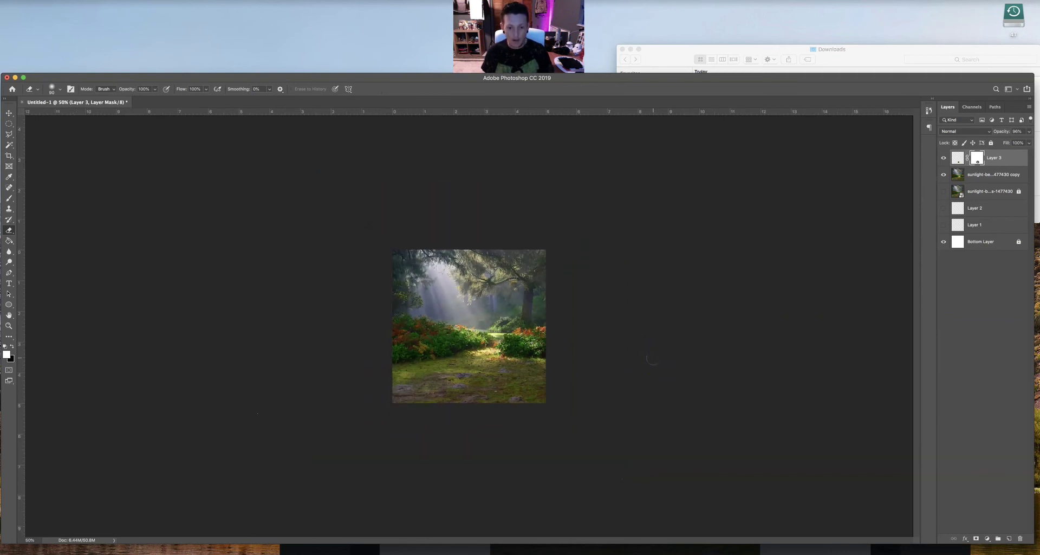
key(super+plus)
key(super+plus)
key(super+plus)
key(super+minus)
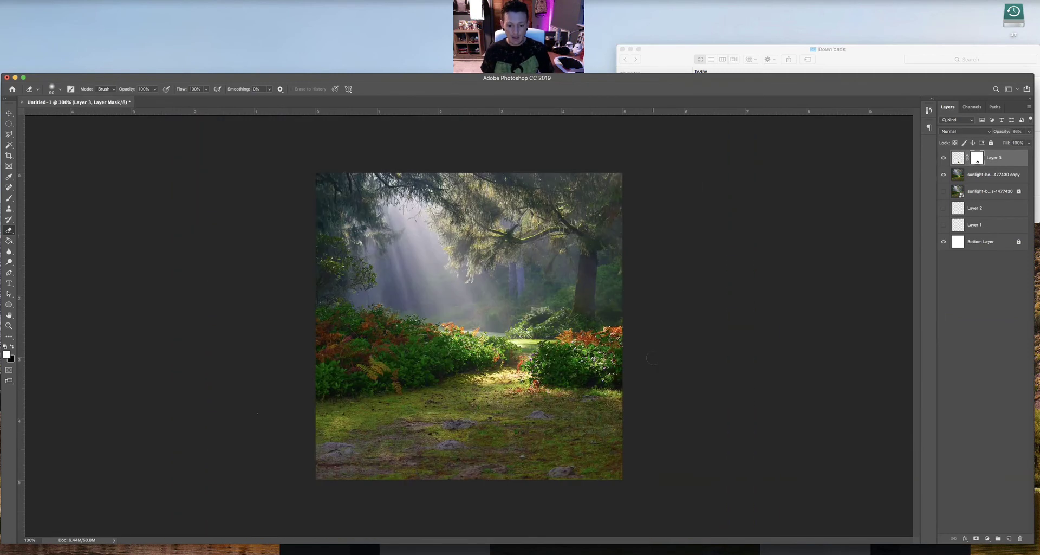
key(super+minus)
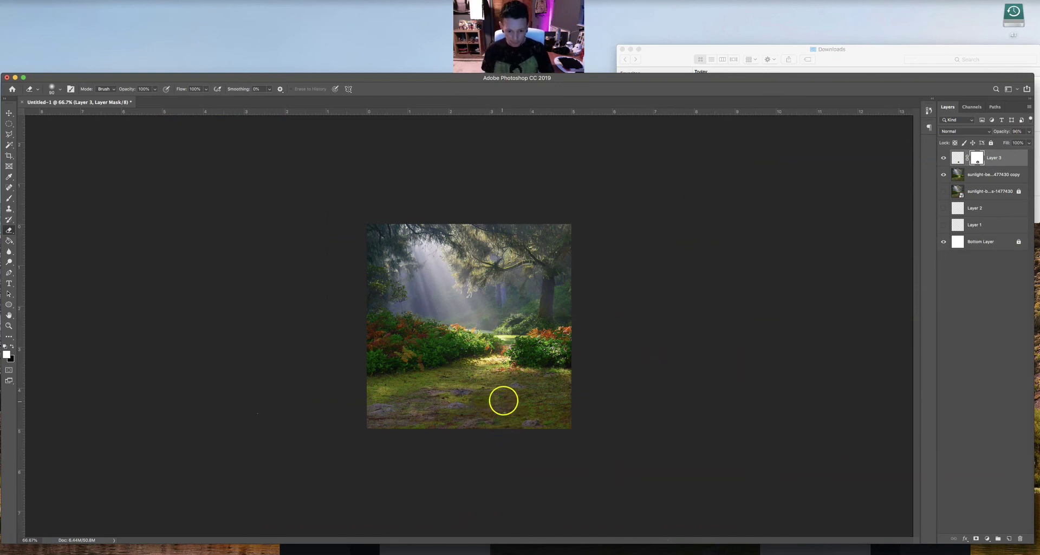
key(super+t)
key(e)
key(super+t)
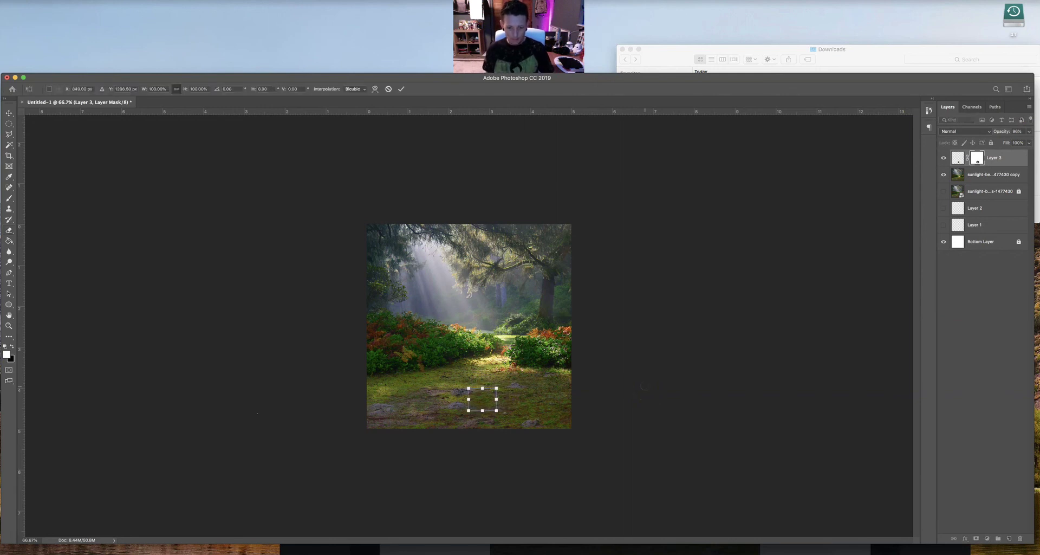
key(e)
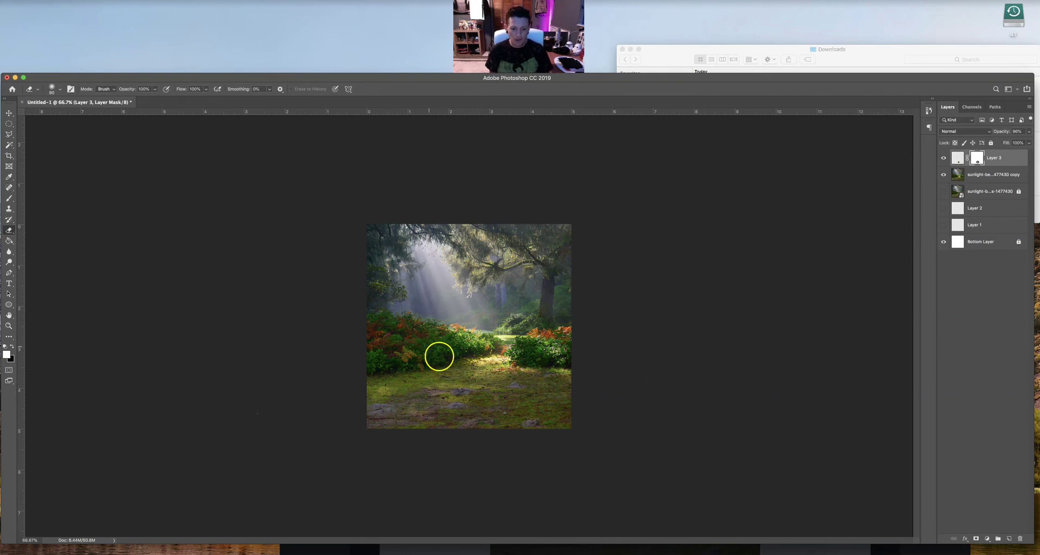
key(super+plus)
key(super+plus)
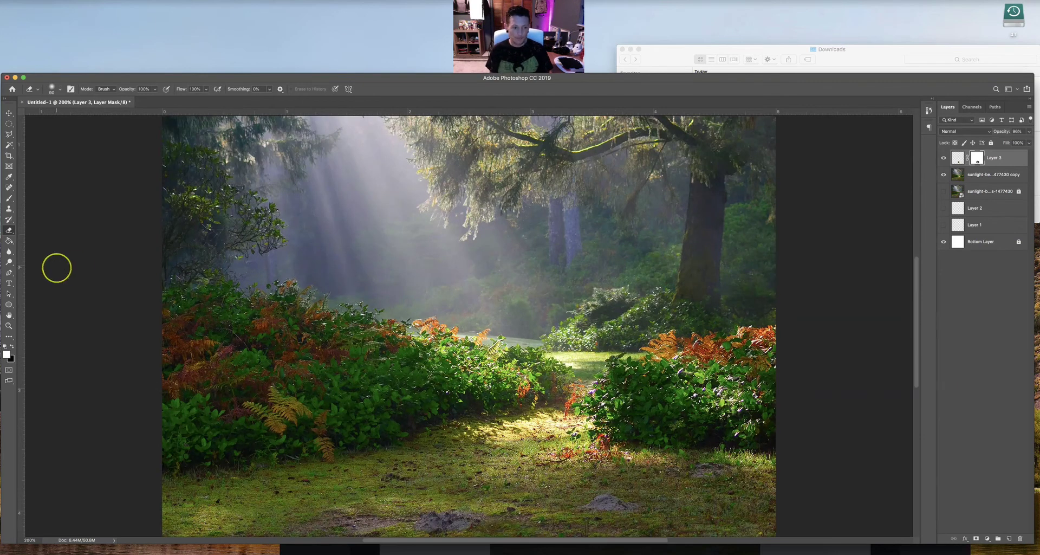
Copy an oval patch of the centre bushes from the sunlight photo copy onto a new layer.
click(8, 124)
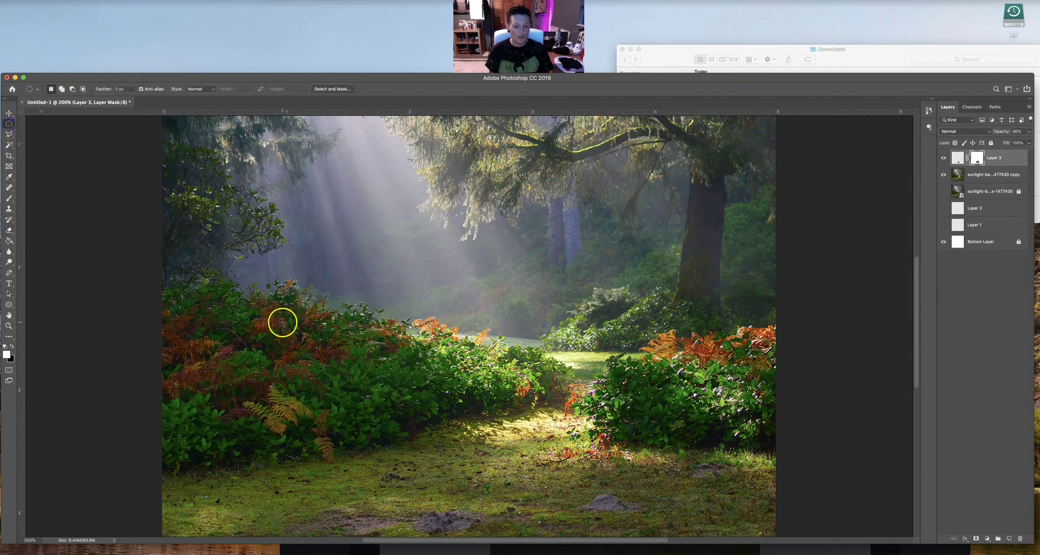
click(987, 174)
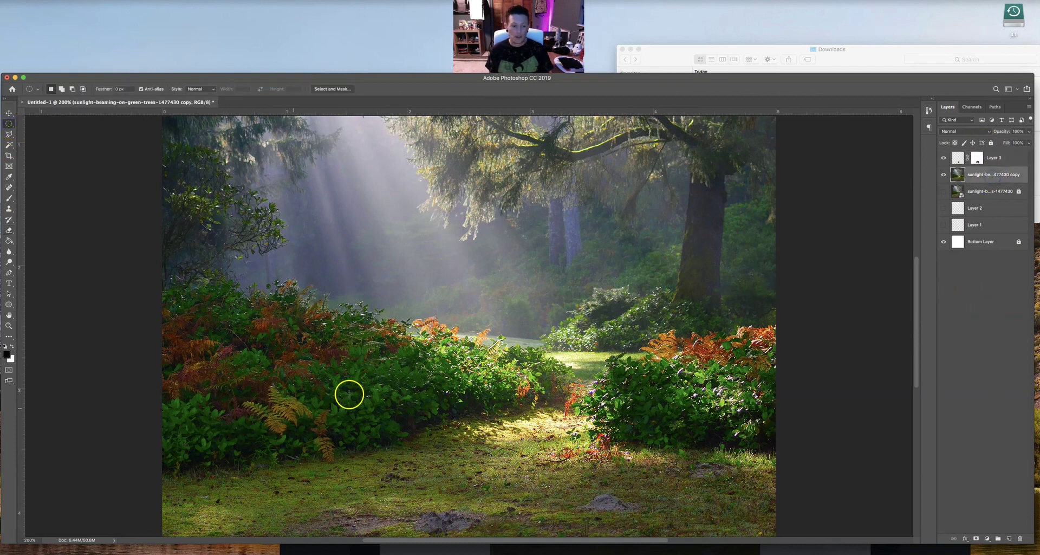
scroll(336, 388, left, 3)
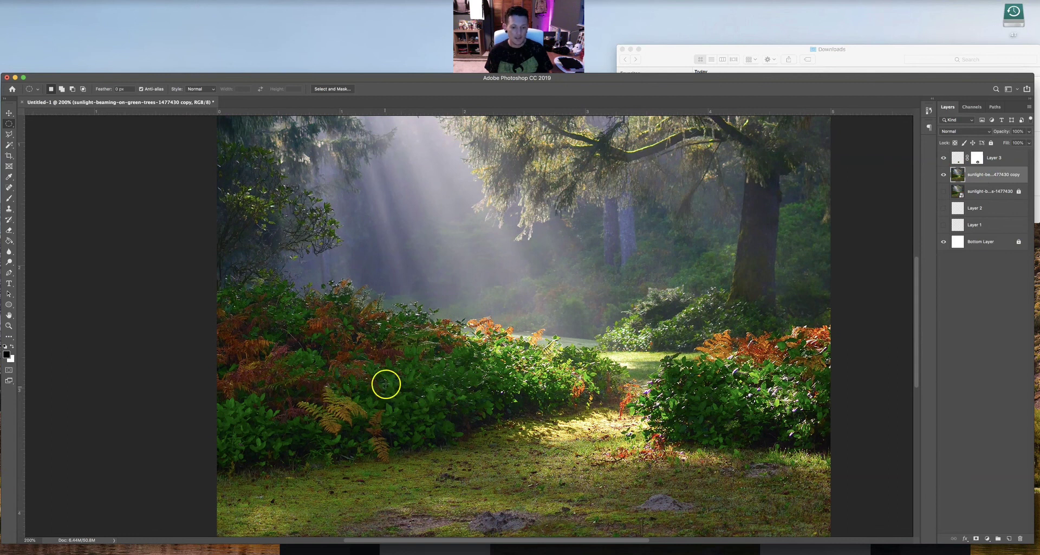
drag(388, 390, 433, 384)
key(super+j)
Flip the bush patch horizontally and move it onto the lower-left foreground shrubs.
key(super+t)
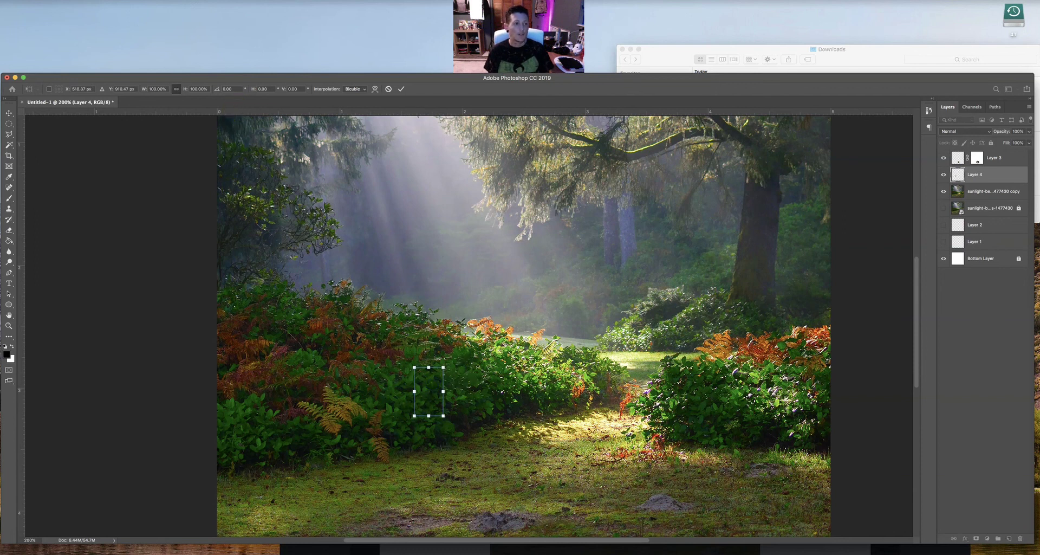
click(89, 0)
mouse_move(157, 184)
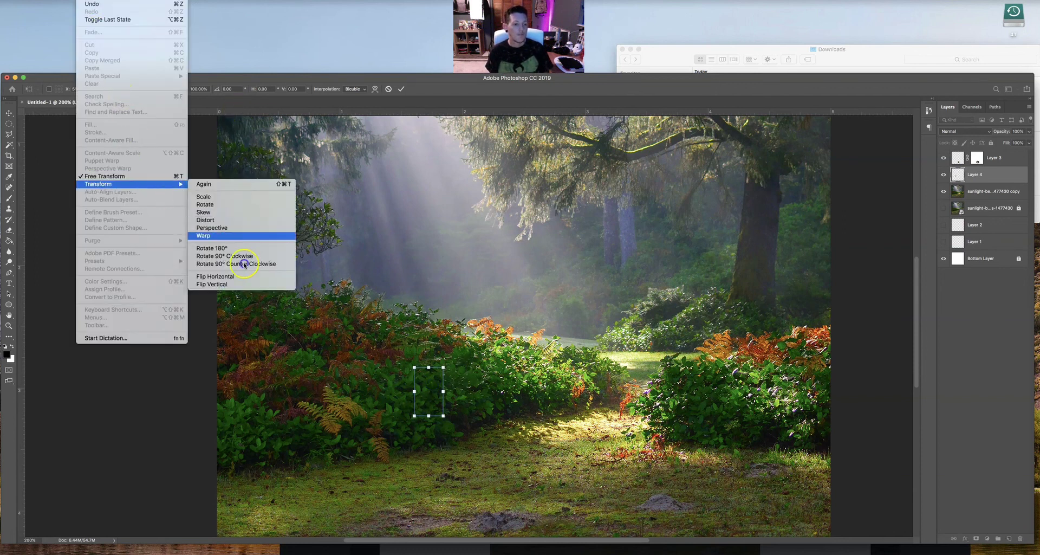
click(251, 276)
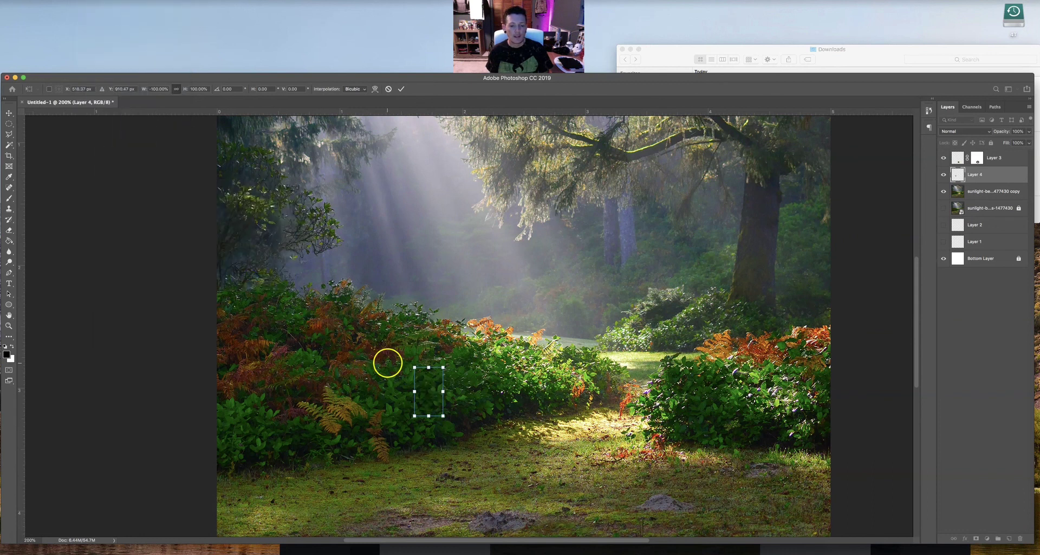
drag(428, 388, 259, 439)
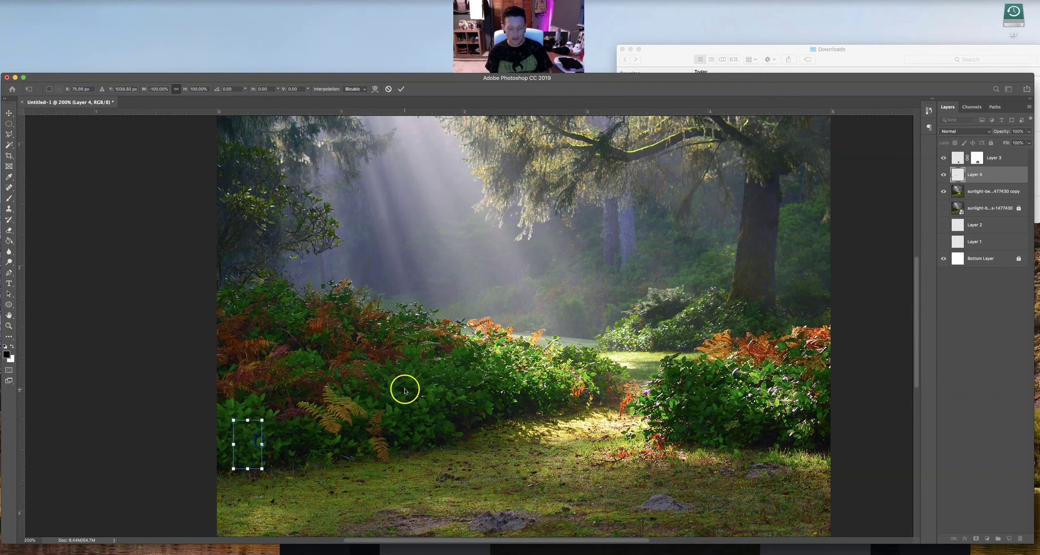
key(Return)
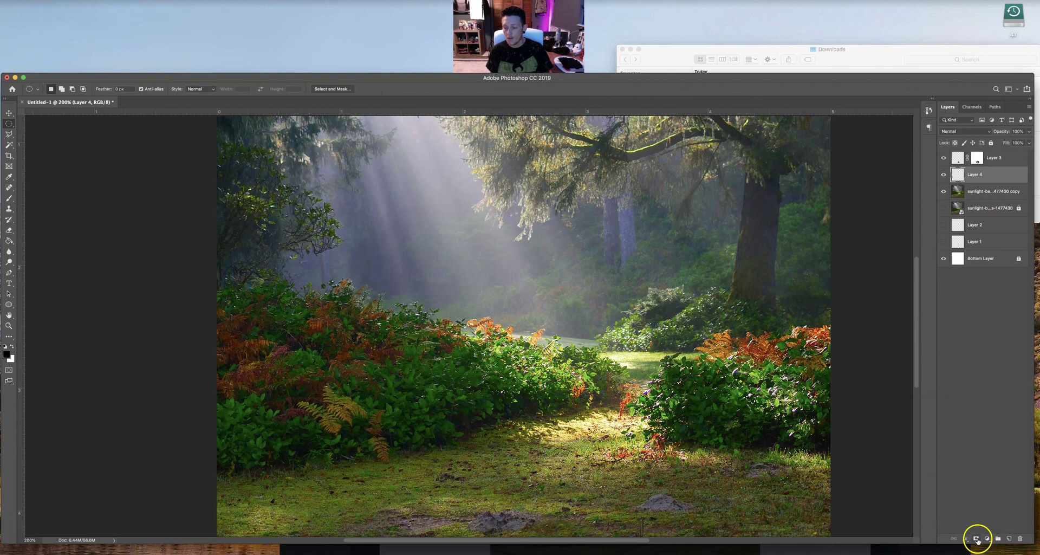
Add a layer mask to Layer 4, pick the Eraser, and toggle the layer's visibility to compare.
click(977, 539)
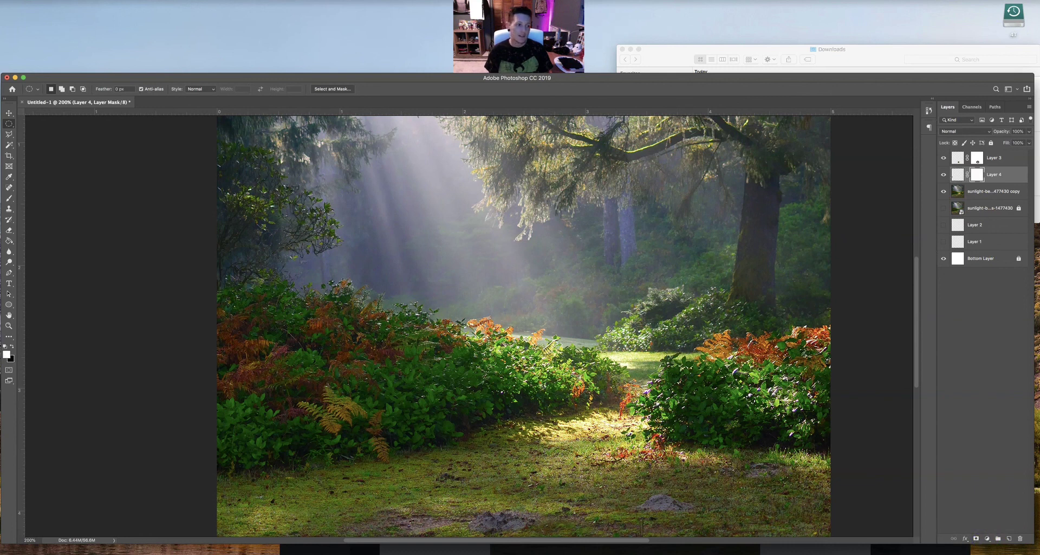
click(9, 231)
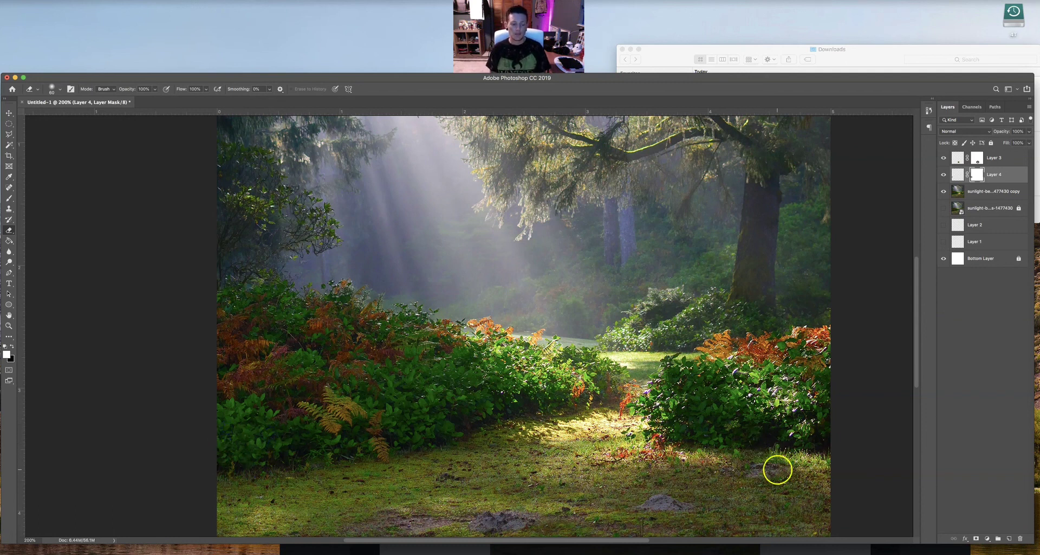
click(943, 175)
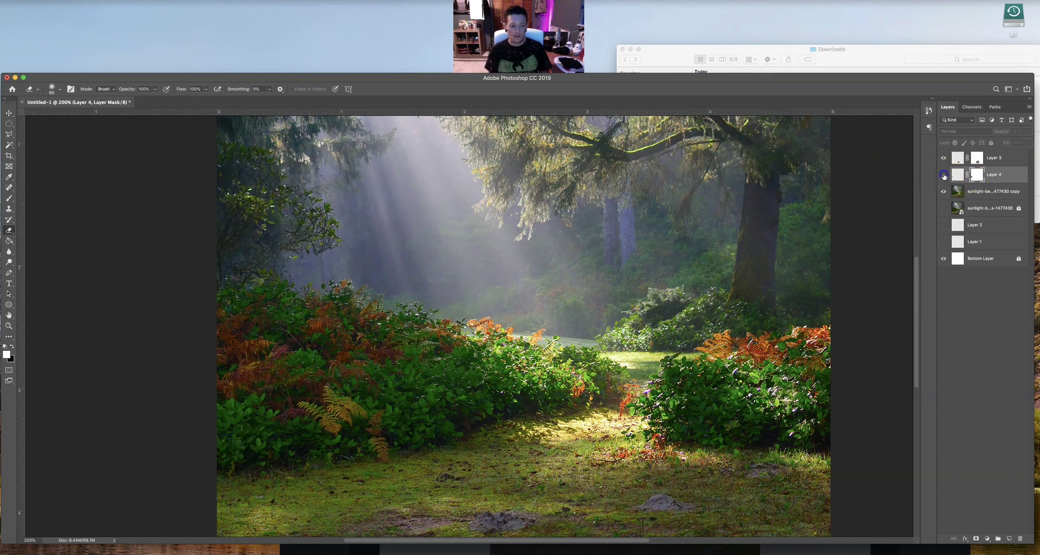
click(944, 175)
Nudge the patch slightly lower and duplicate it as Layer 4 copy.
key(super+t)
key(Left)
key(Left)
key(Down)
key(Down)
key(Down)
key(Down)
key(Down)
key(Down)
key(Down)
key(Down)
key(Down)
key(Down)
key(Down)
key(Down)
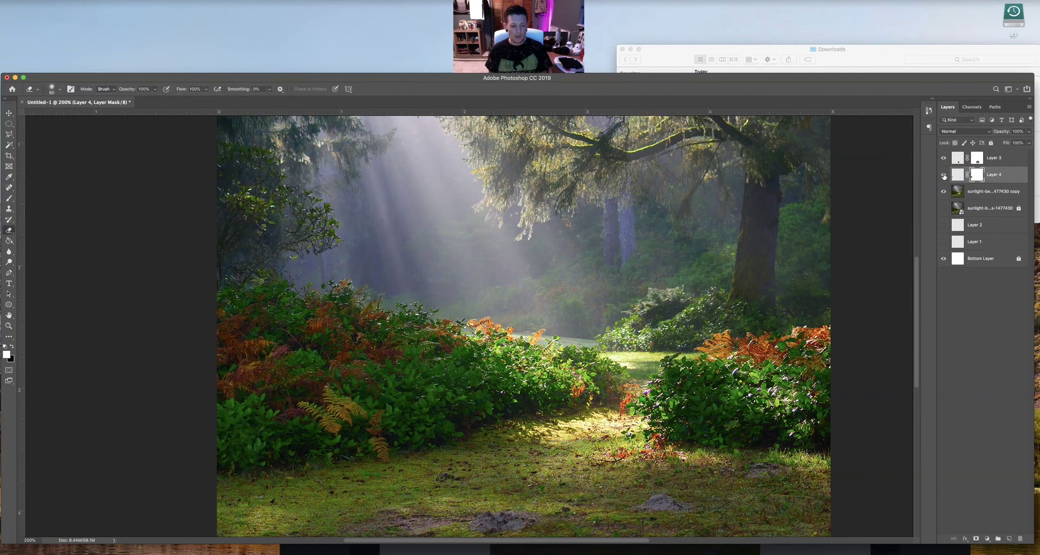
key(Return)
key(super+alt+t)
Move the copied patch right, flip it horizontally, and rotate it about 7° clockwise.
drag(248, 440, 300, 436)
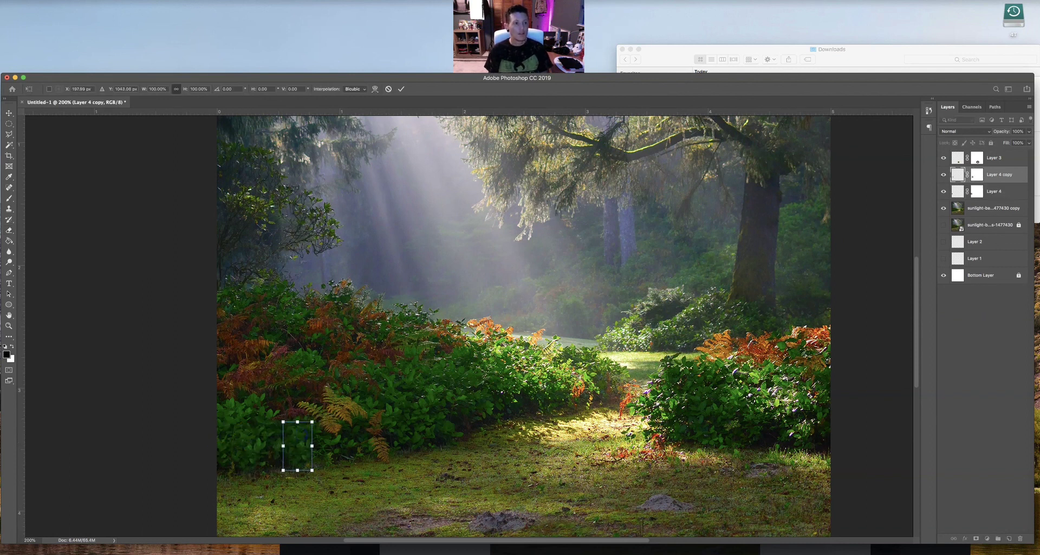
click(89, 0)
mouse_move(162, 185)
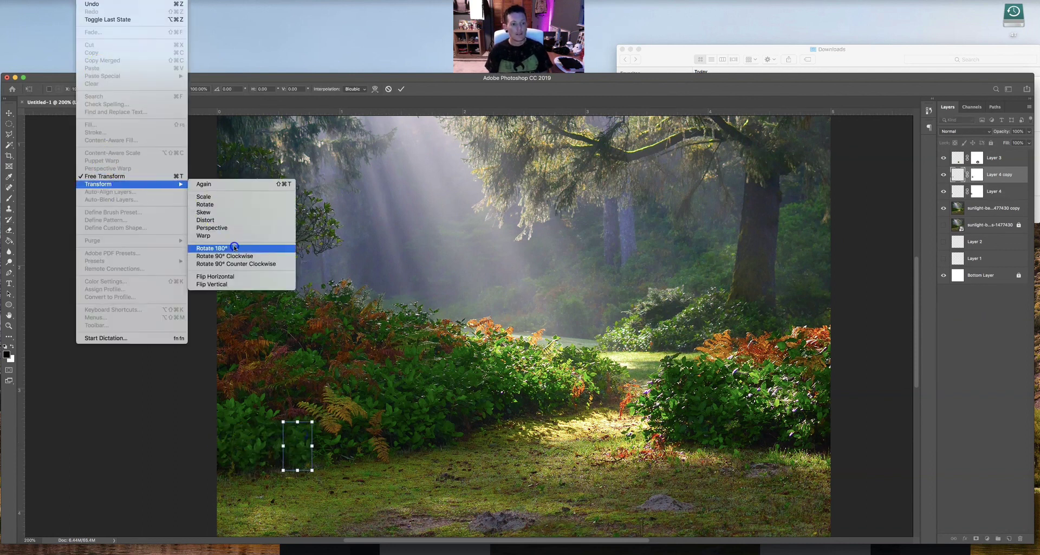
click(244, 281)
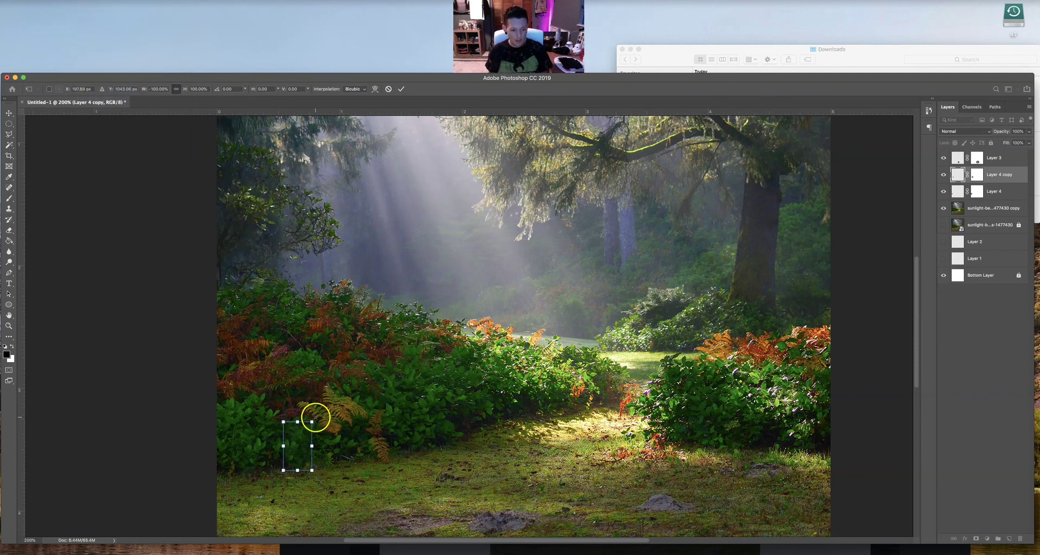
drag(315, 417, 318, 417)
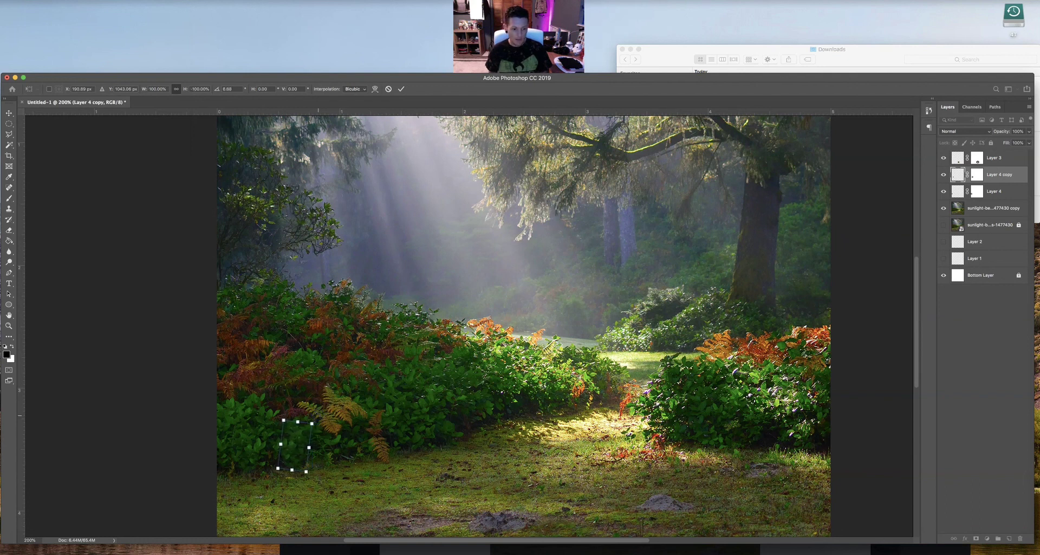
key(Return)
key(e)
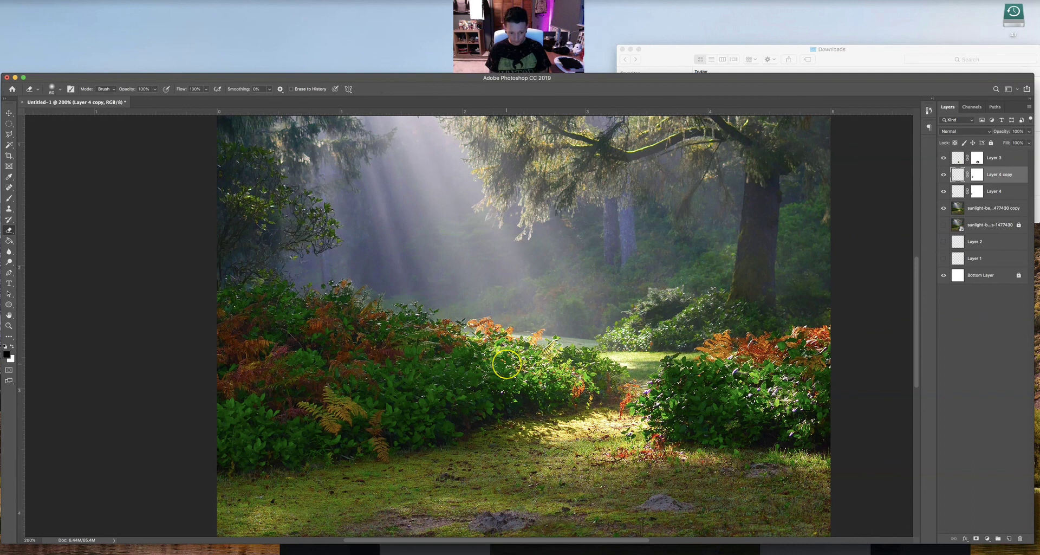
Duplicate the patch into Layer 4 copy 2 and scale it down to about 78%.
key(ctrl+j)
key(ctrl+t)
drag(334, 409, 288, 420)
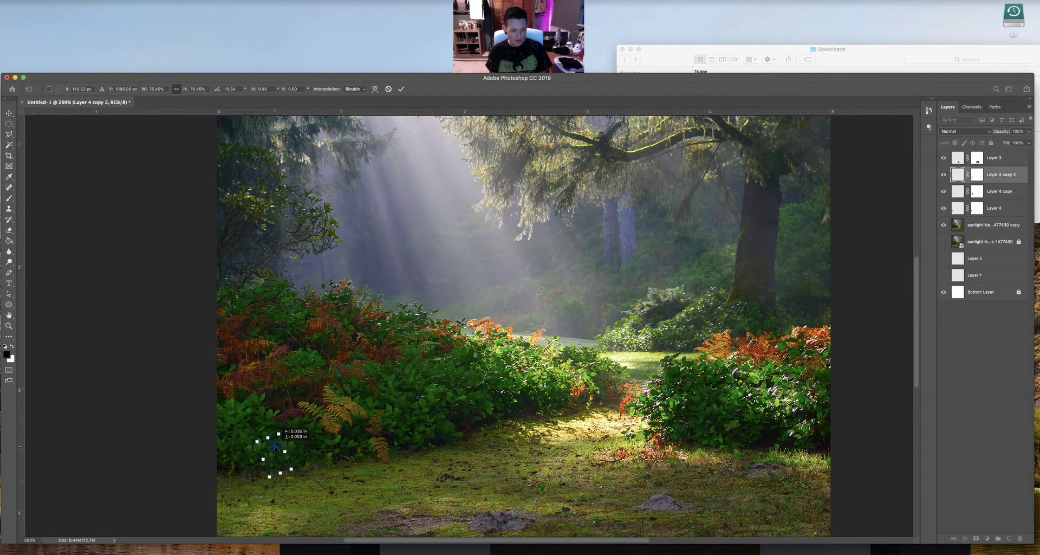
key(Return)
key(e)
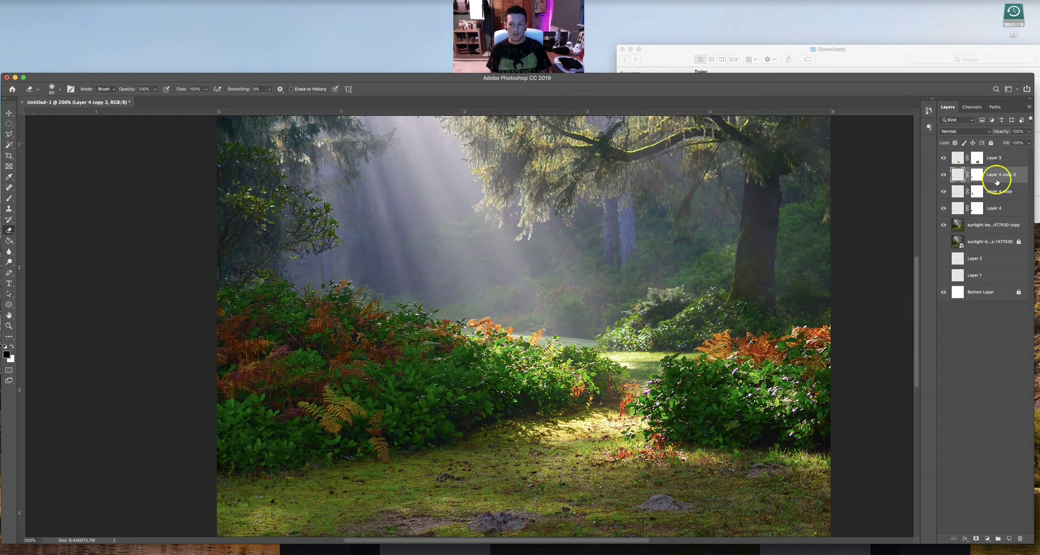
Select Layer 4, Layer 4 copy and Layer 4 copy 2 together and merge them into Layer 4 copy 2.
shift+click(1006, 211)
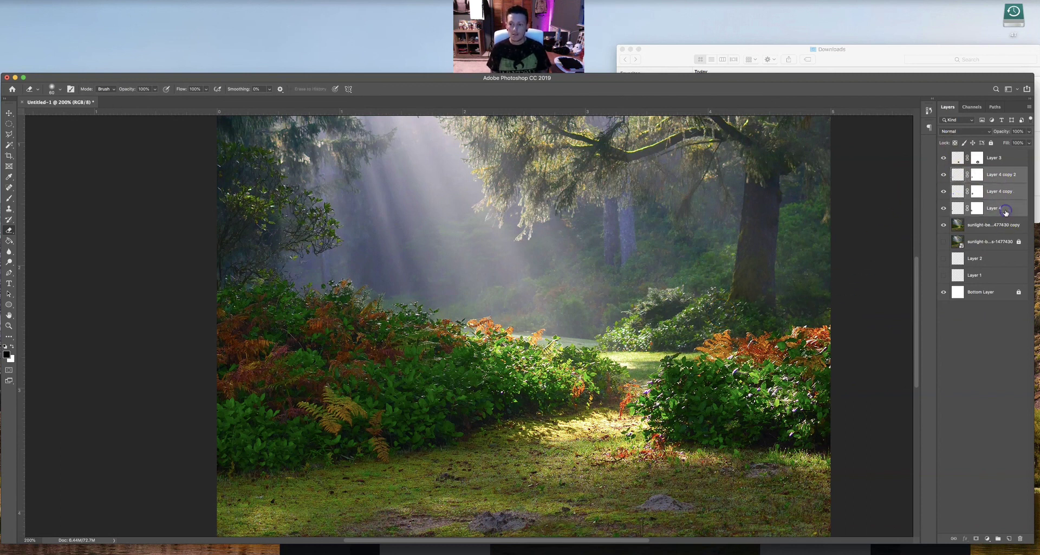
click(1003, 157)
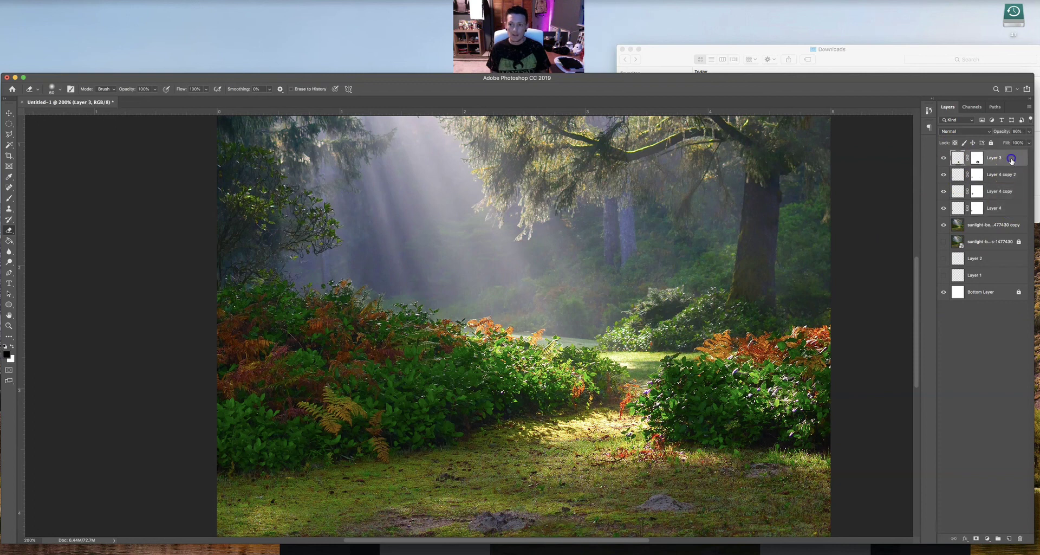
click(1010, 176)
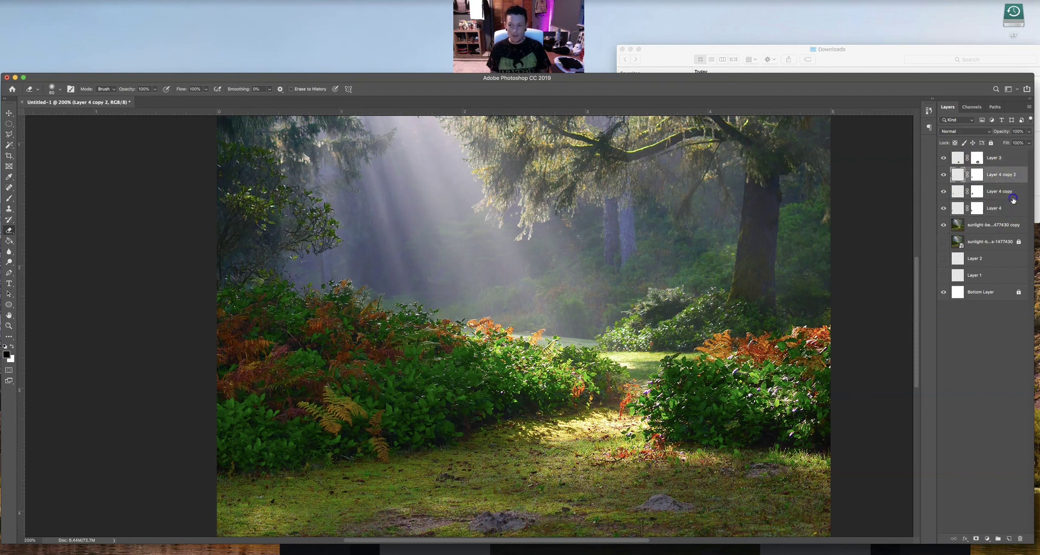
shift+click(1014, 199)
shift+click(1014, 211)
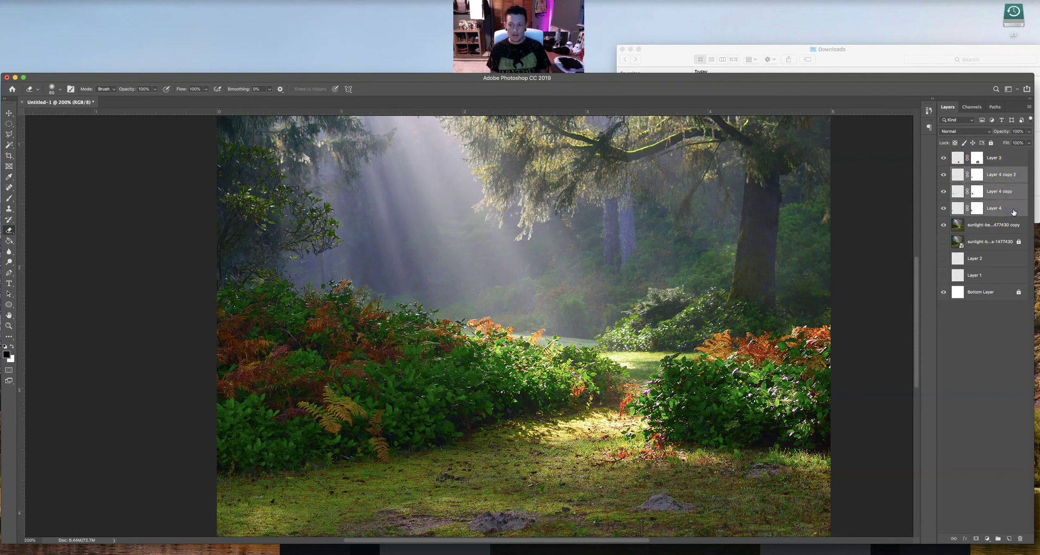
click(1005, 174)
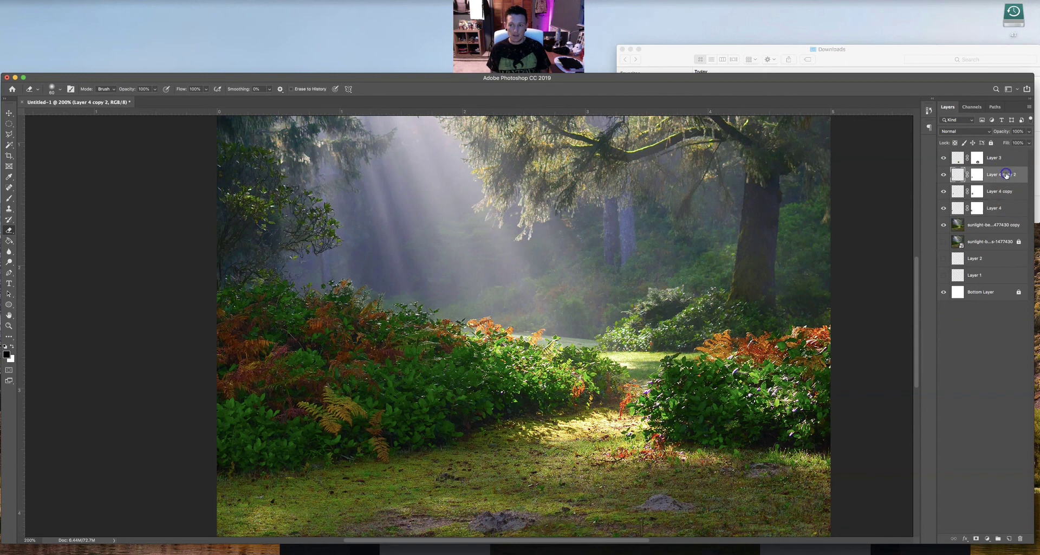
shift+click(1009, 210)
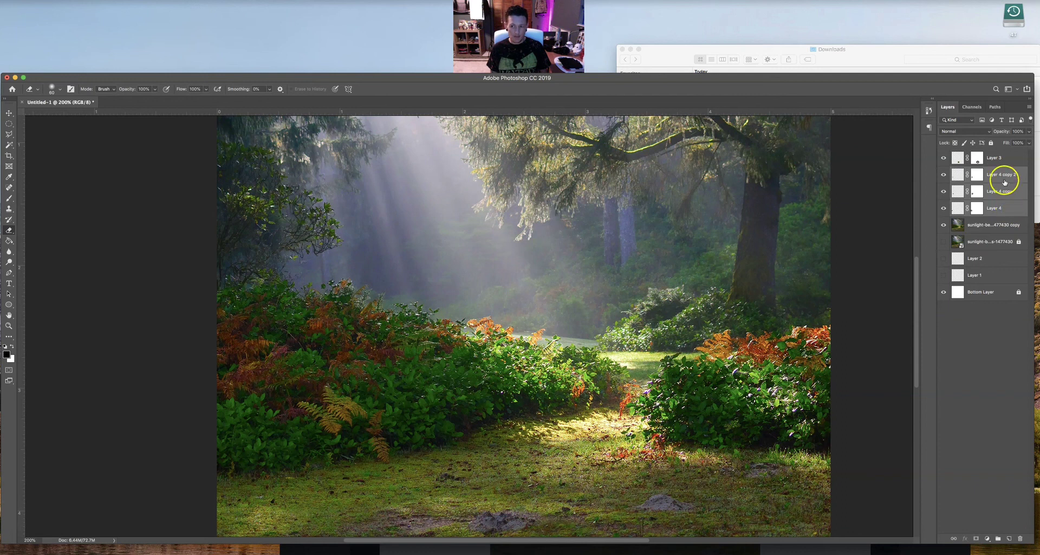
click(1005, 183)
shift+click(1004, 193)
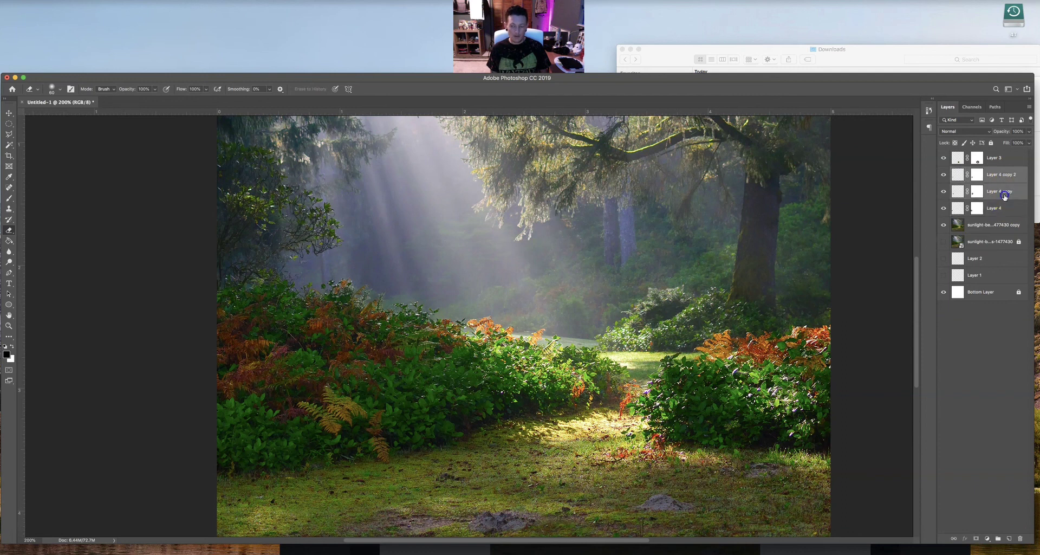
click(1004, 175)
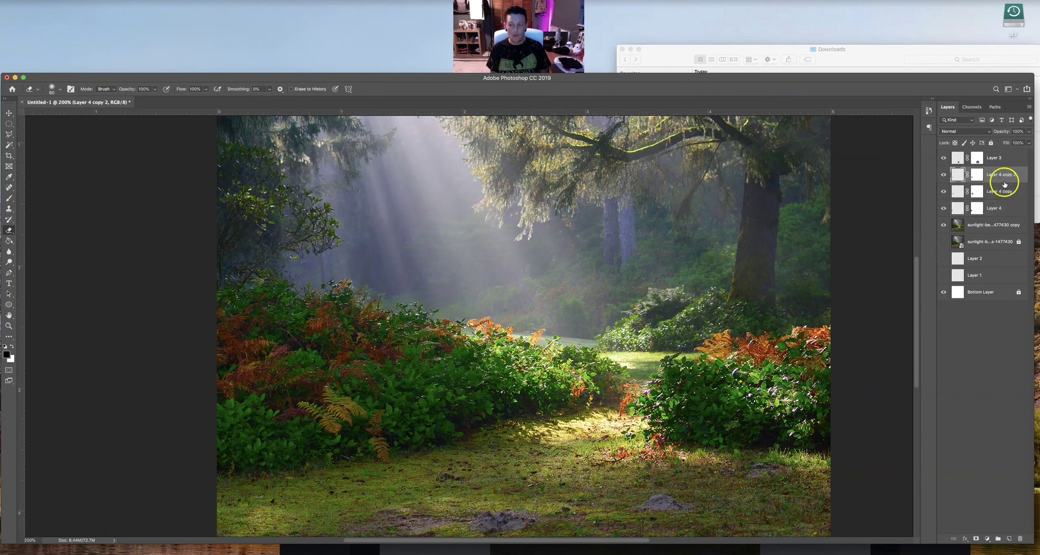
click(1025, 209)
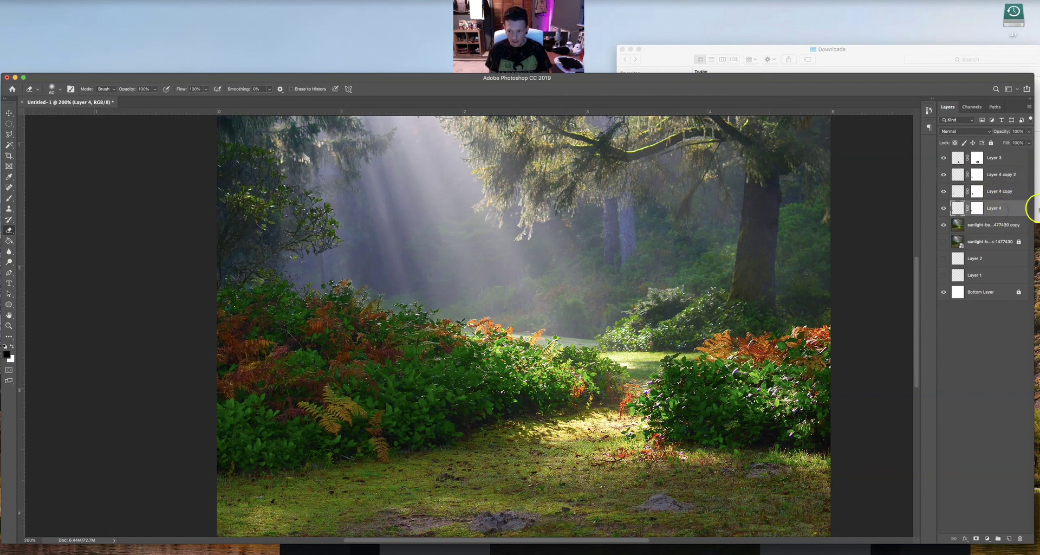
shift+click(1012, 191)
shift+click(1010, 175)
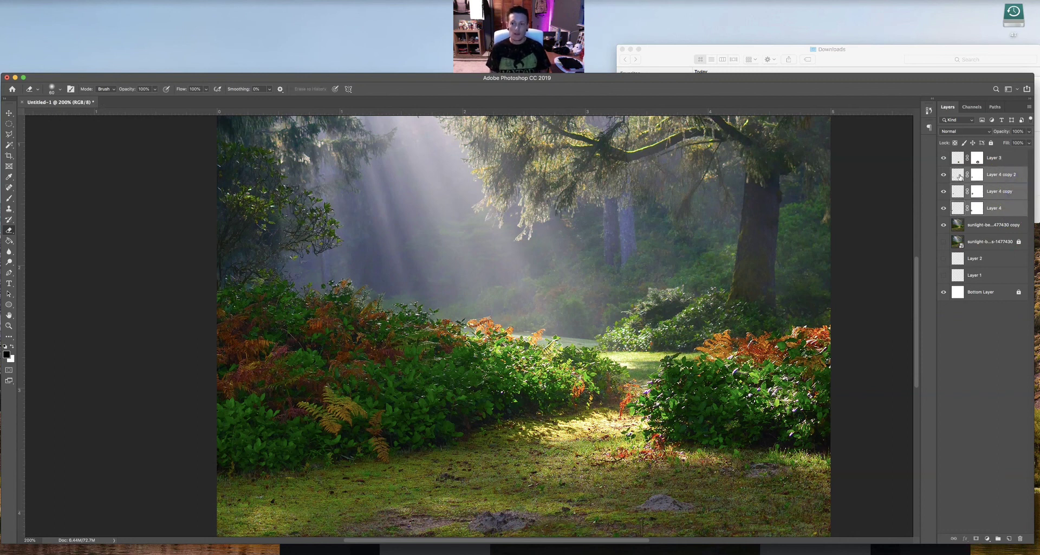
right_click(1007, 199)
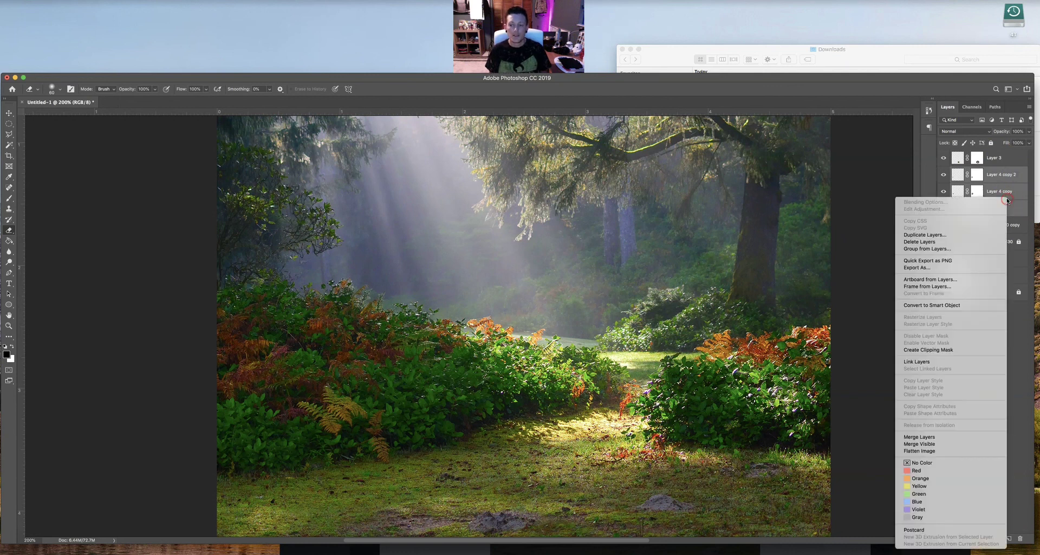
click(933, 438)
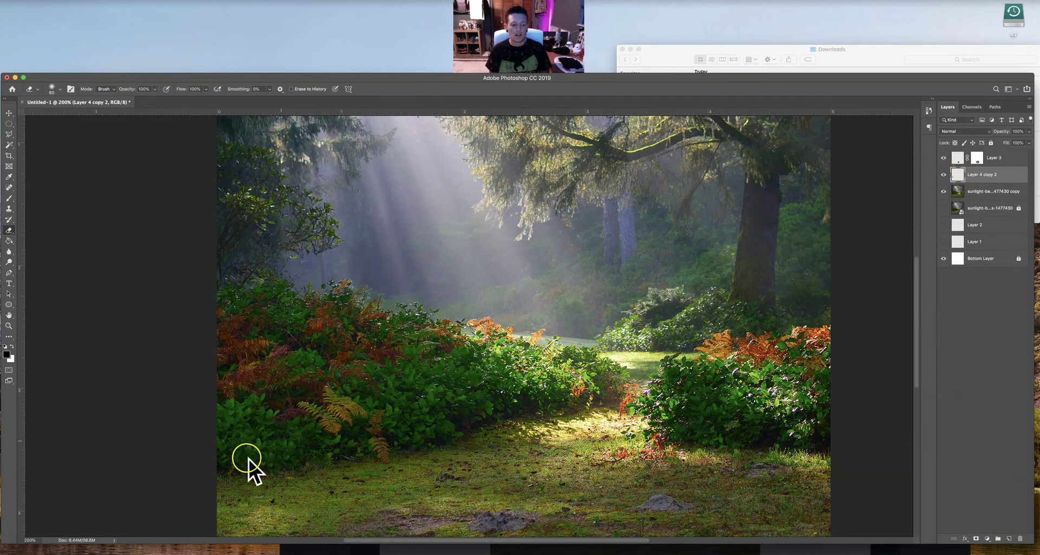
click(945, 175)
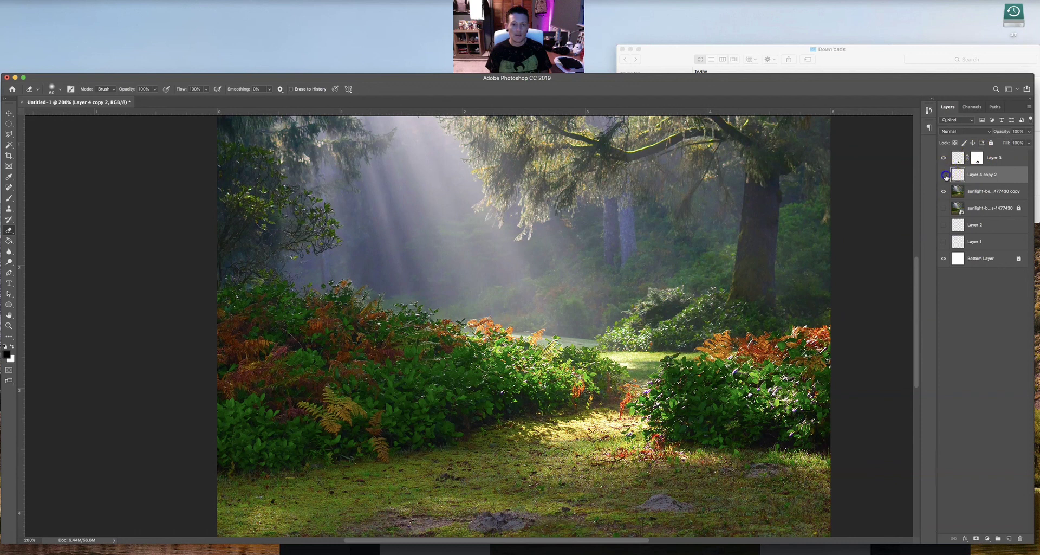
click(945, 175)
click(945, 175)
click(944, 175)
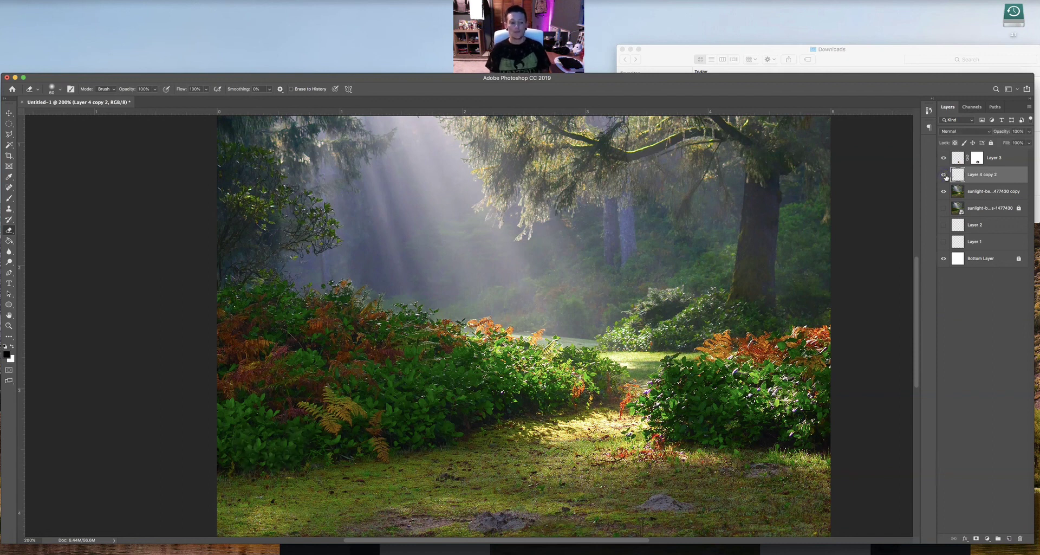